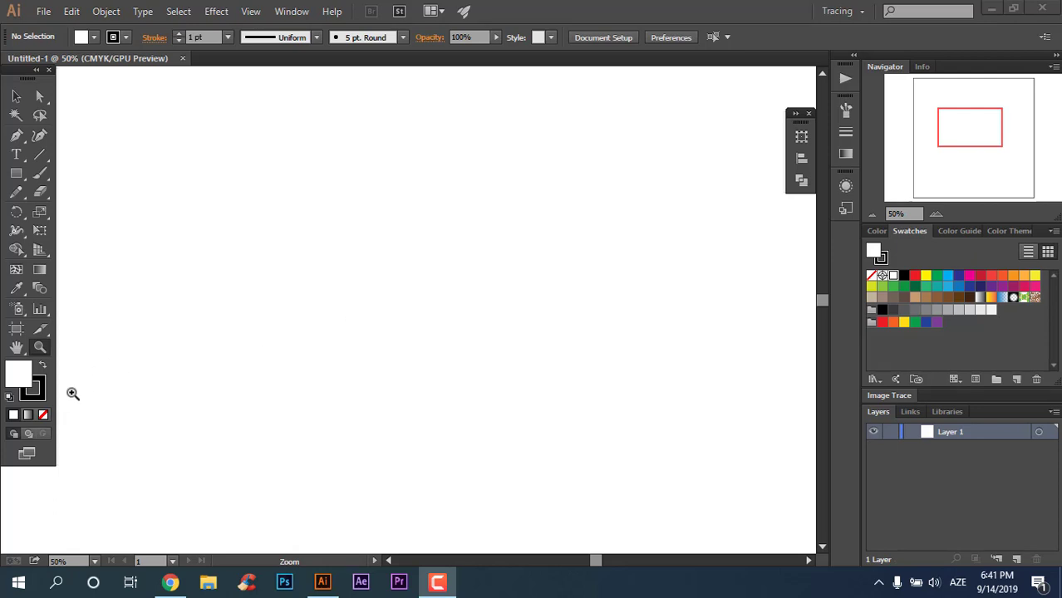
# Step: Set the stroke to None and mix a medium green fill (34933D) in the Color Picker
pyautogui.click(46, 400)
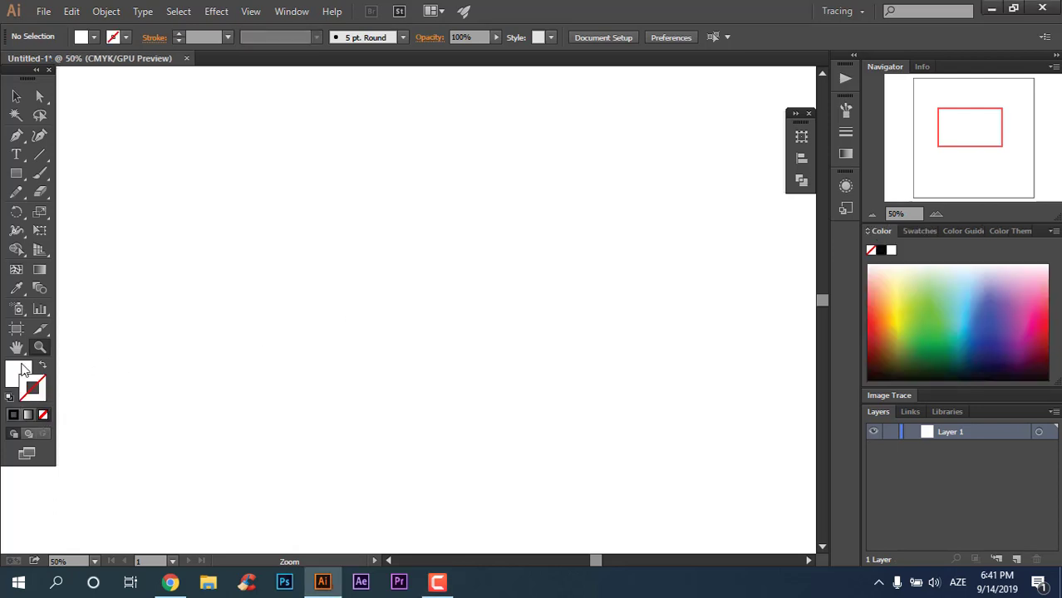
pyautogui.doubleClick(24, 371)
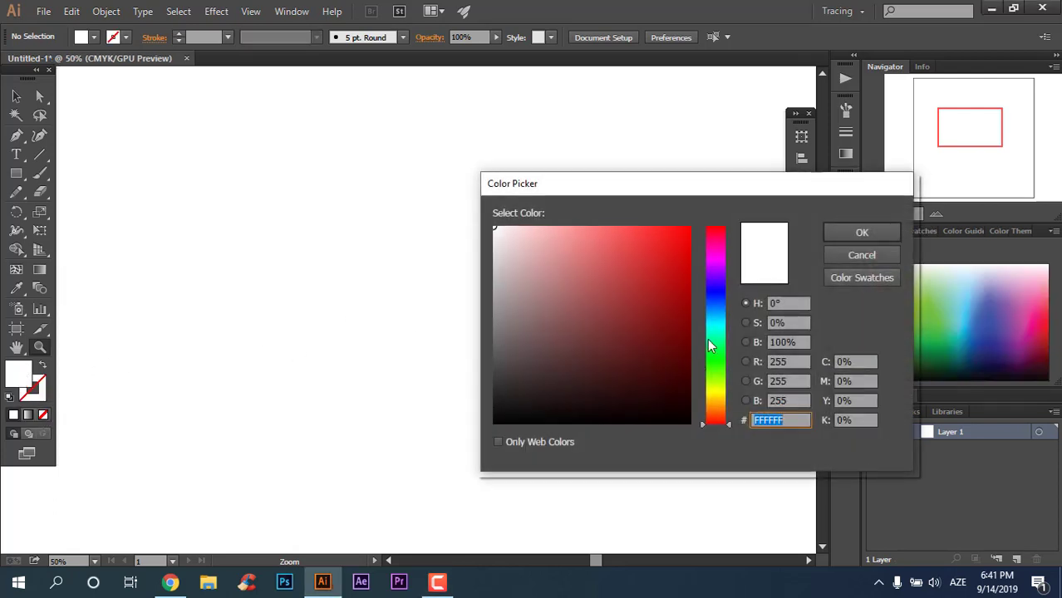
pyautogui.click(715, 361)
pyautogui.moveTo(545, 370); pyautogui.dragTo(580, 331)
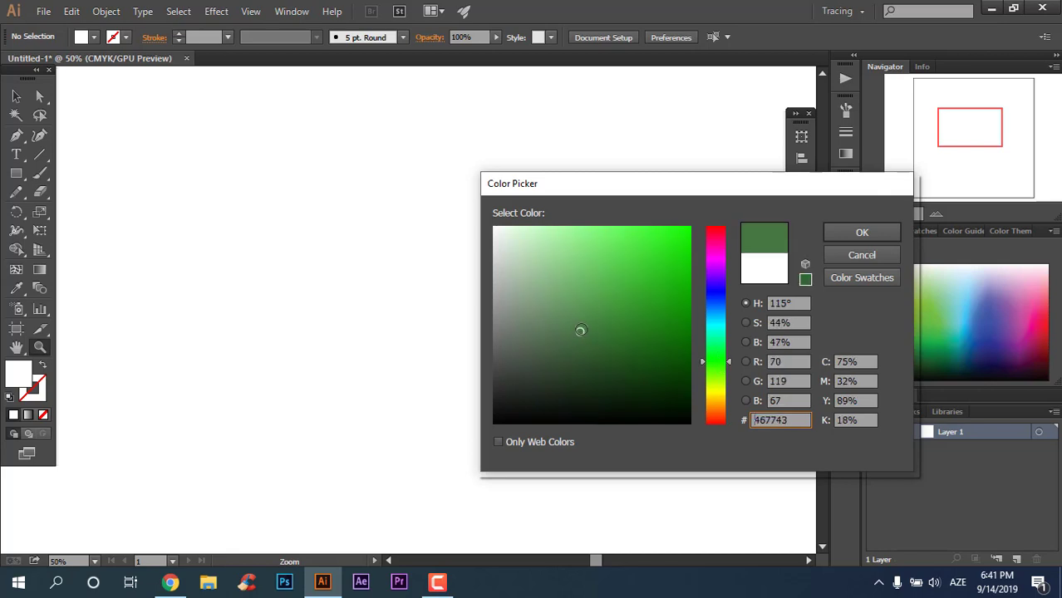
pyautogui.moveTo(719, 396); pyautogui.dragTo(722, 374)
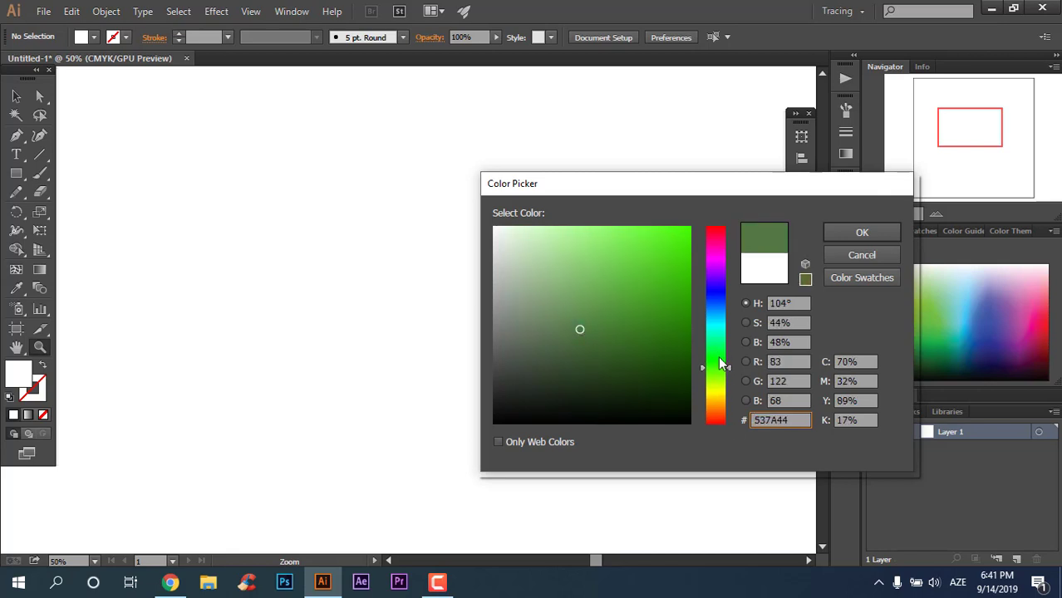
pyautogui.click(721, 361)
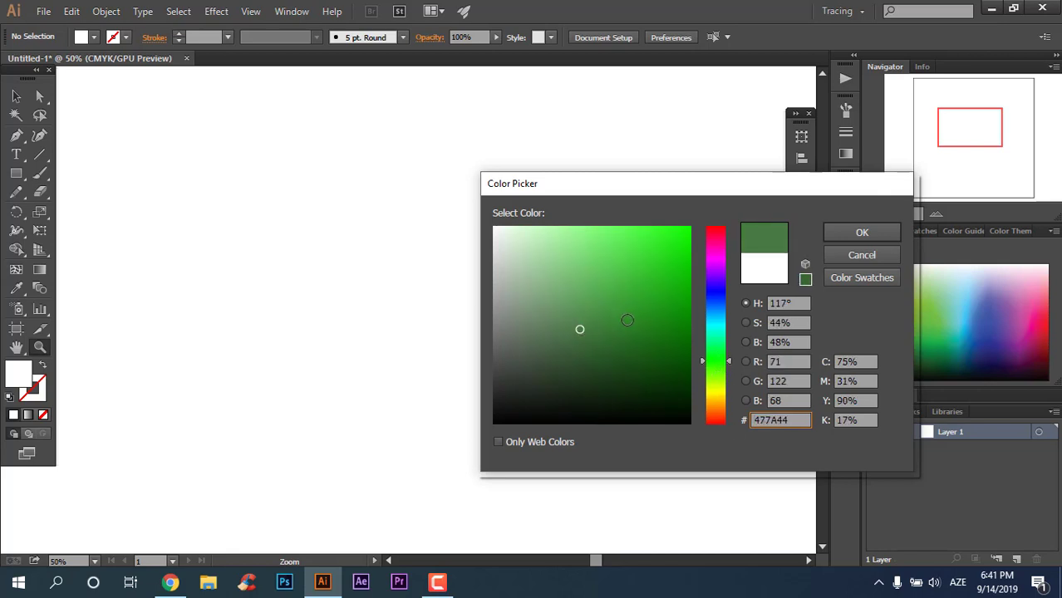
pyautogui.moveTo(628, 320); pyautogui.dragTo(621, 311)
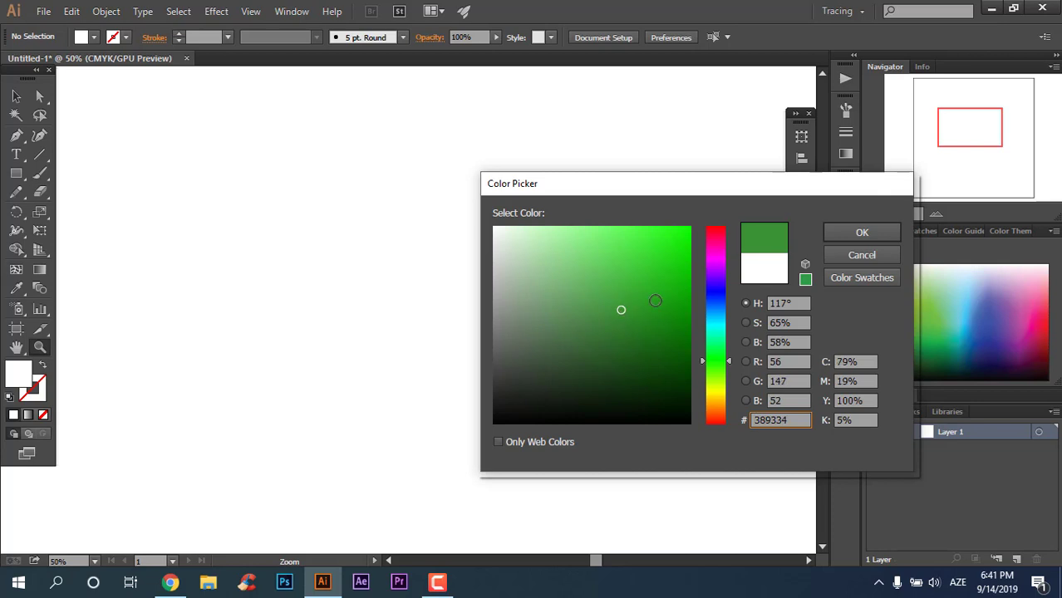
pyautogui.click(700, 352)
pyautogui.click(875, 229)
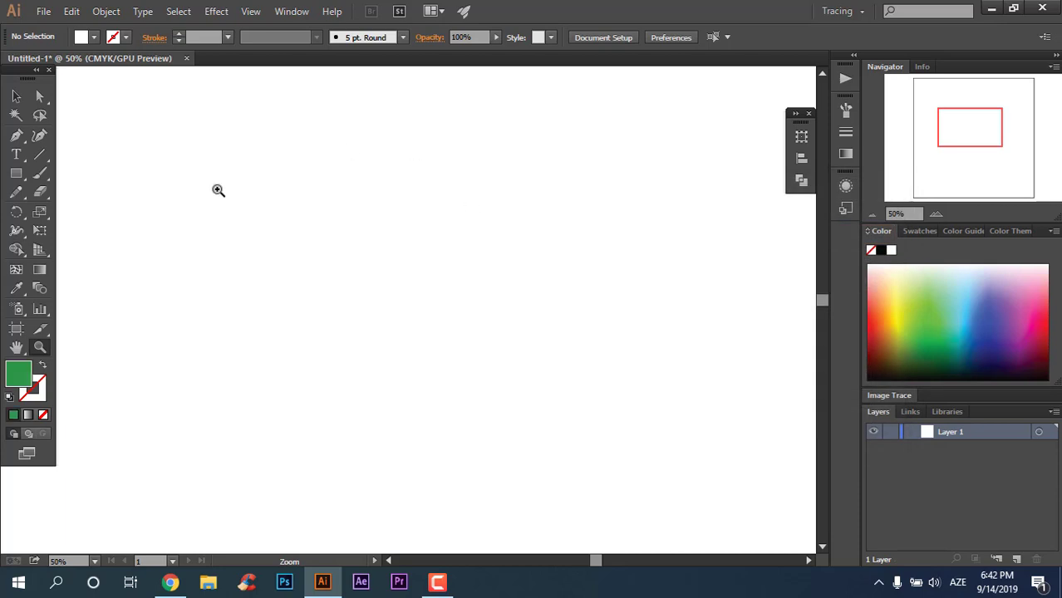
# Step: Draw an 860 × 404 pt rounded rectangle across the middle of the page
pyautogui.moveTo(17, 174); pyautogui.dragTo(64, 192)
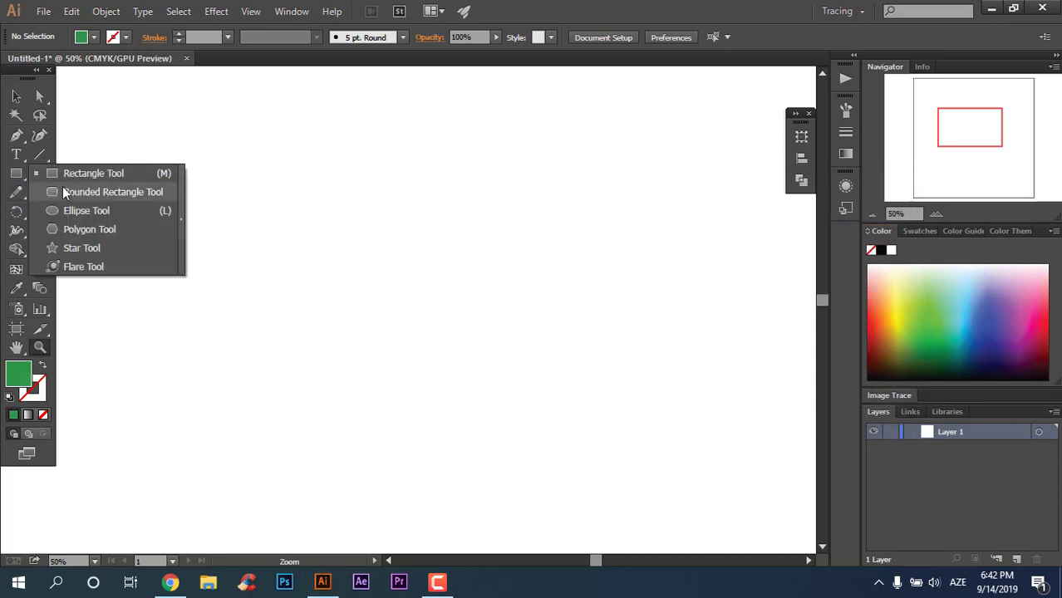
pyautogui.moveTo(244, 235); pyautogui.dragTo(487, 358)
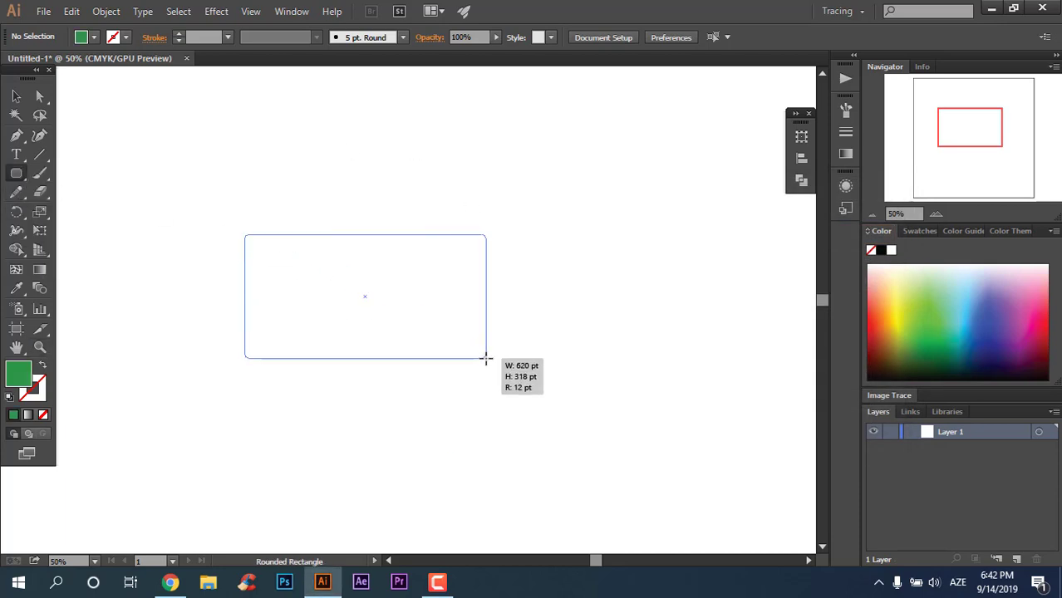
pyautogui.moveTo(546, 382); pyautogui.dragTo(579, 388)
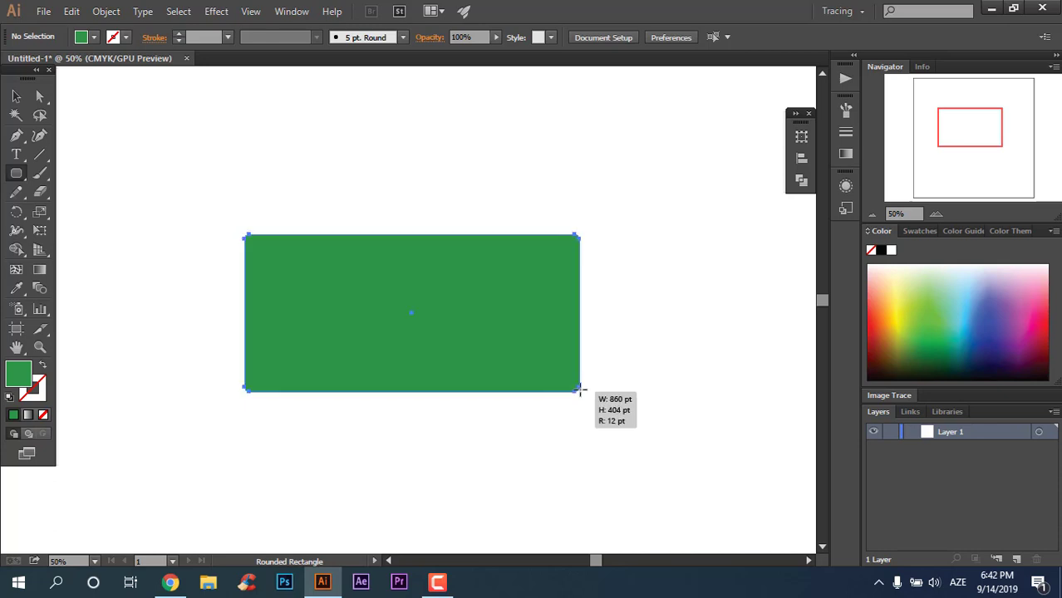
# Step: Round the rectangle's corners to 114 pt with the live-corner widget
pyautogui.press('a')
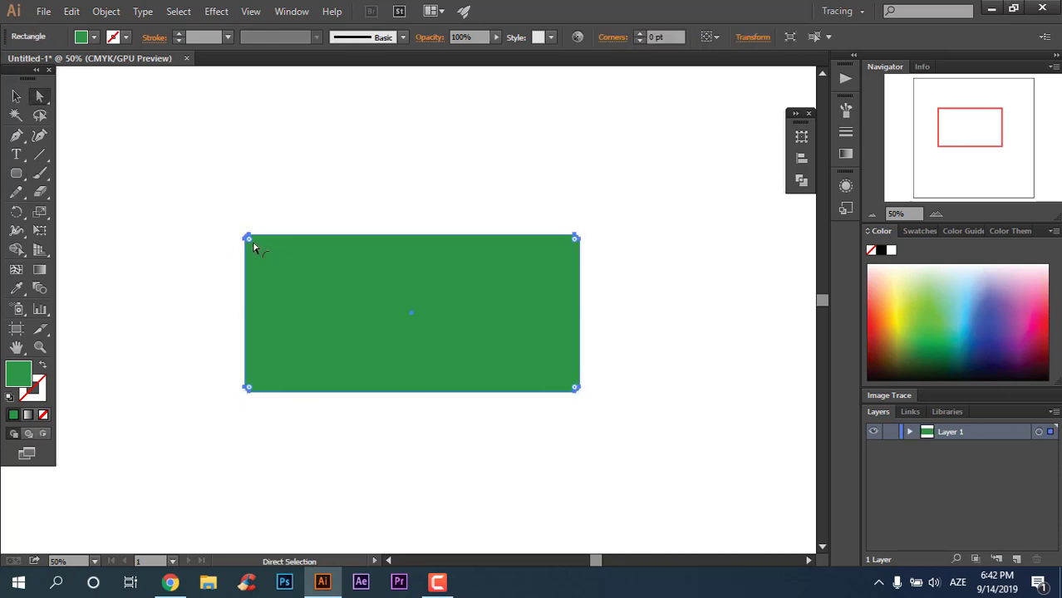
pyautogui.moveTo(253, 247); pyautogui.dragTo(268, 256)
pyautogui.moveTo(618, 286); pyautogui.dragTo(57, 154)
pyautogui.moveTo(268, 264); pyautogui.dragTo(293, 291)
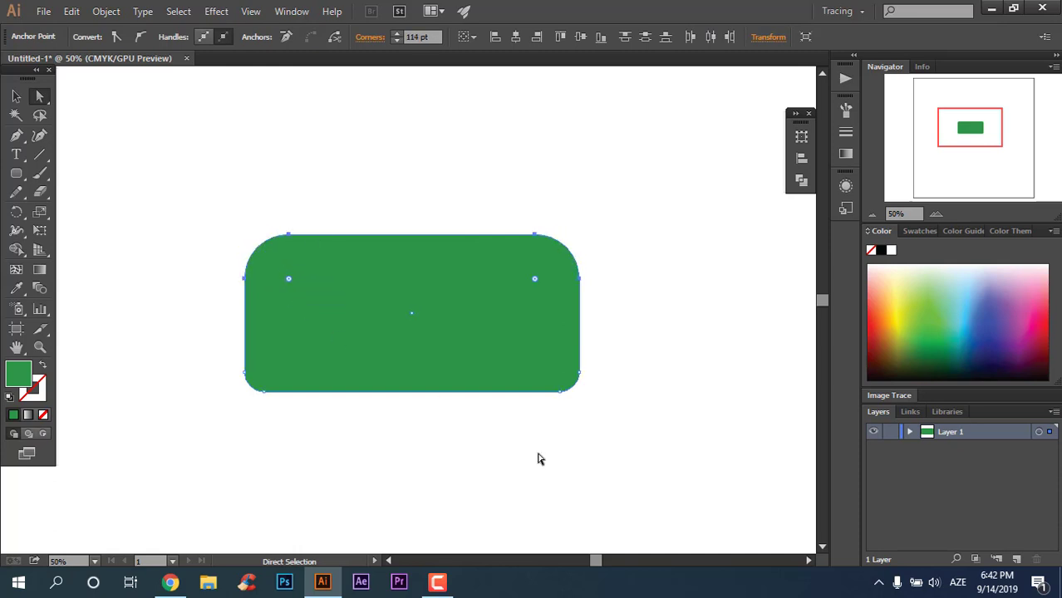
pyautogui.click(15, 98)
pyautogui.doubleClick(18, 375)
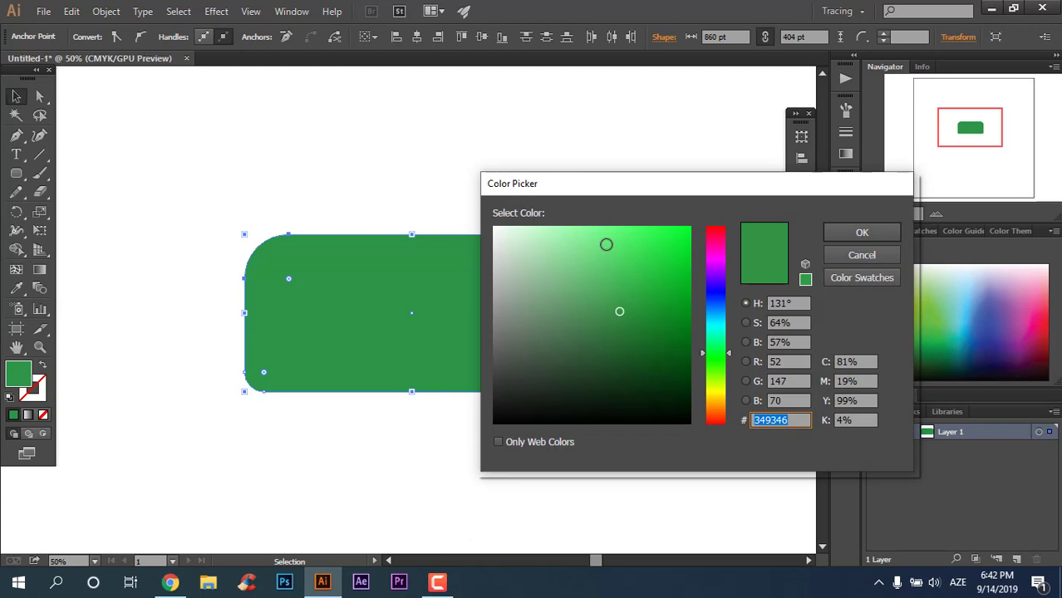
# Step: Recolour the body to dark green 2A7236 and place a raised copy of it
pyautogui.moveTo(619, 312); pyautogui.dragTo(618, 335)
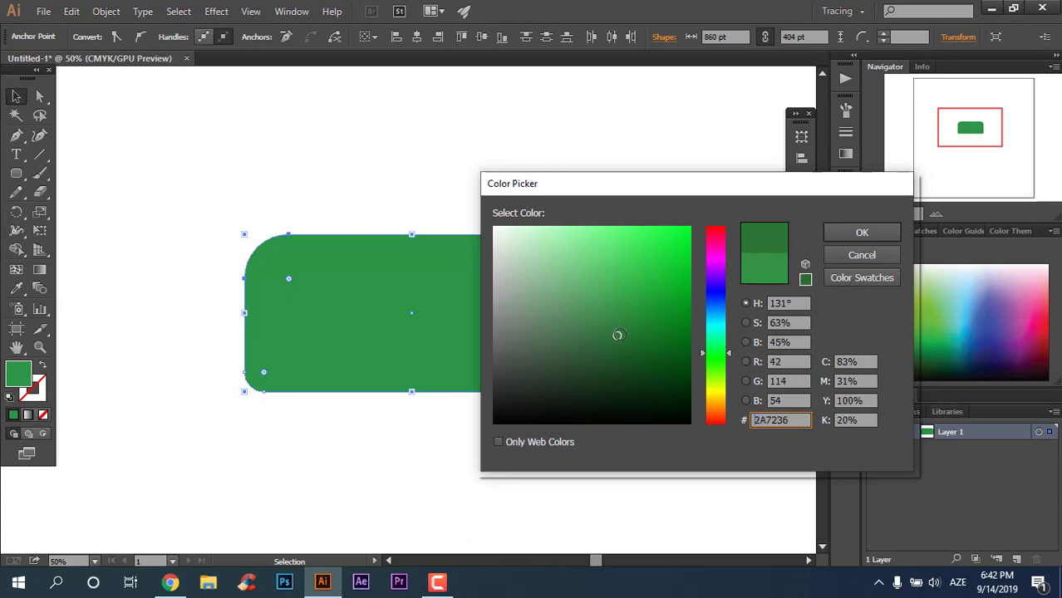
pyautogui.click(869, 232)
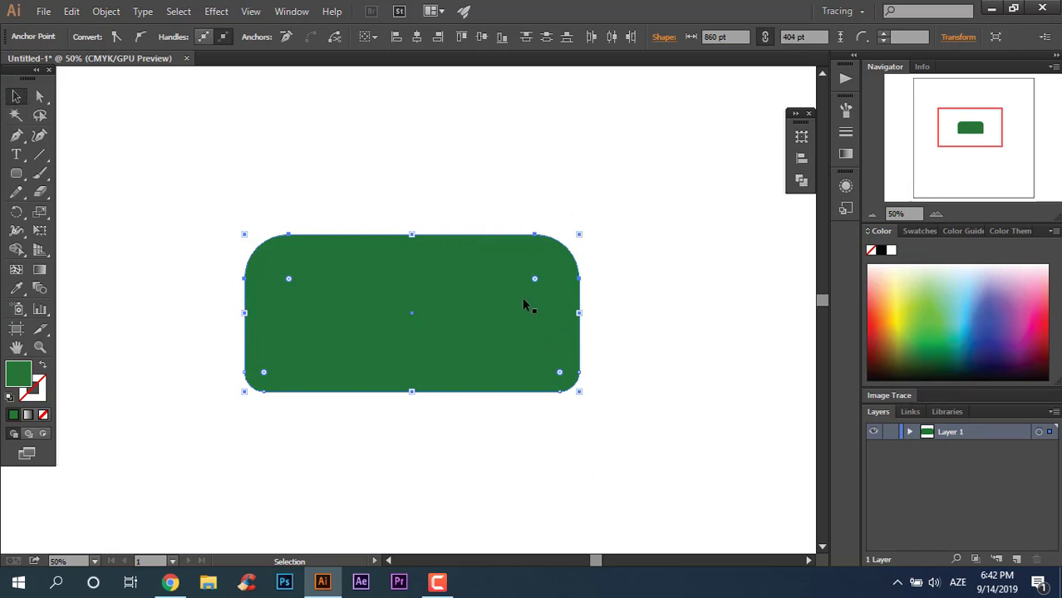
pyautogui.click(652, 330)
pyautogui.moveTo(568, 314); pyautogui.dragTo(568, 292)
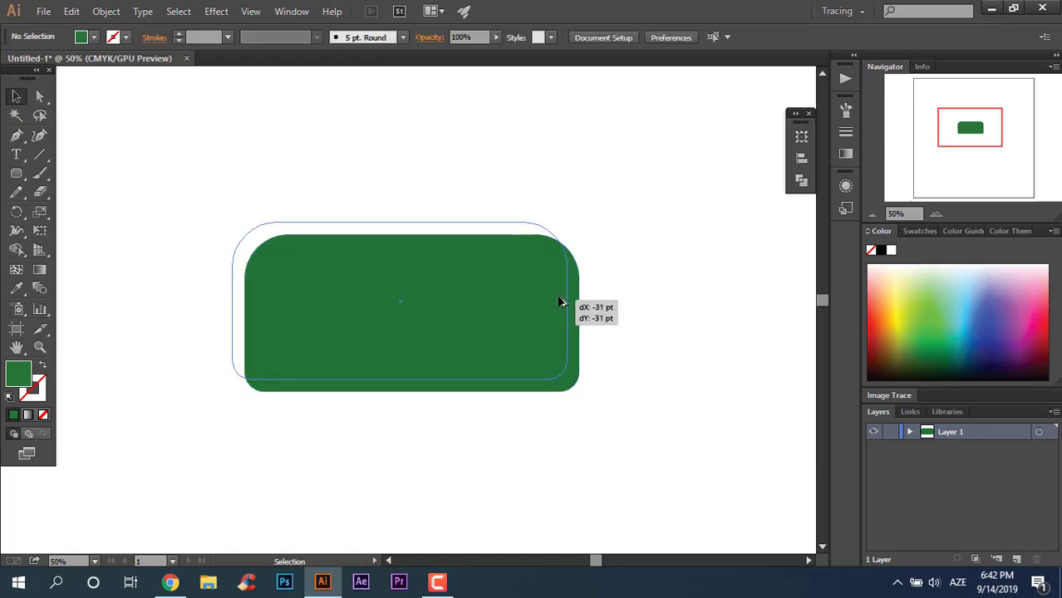
# Step: Give the lower body shape a darker green fill
pyautogui.click(420, 390)
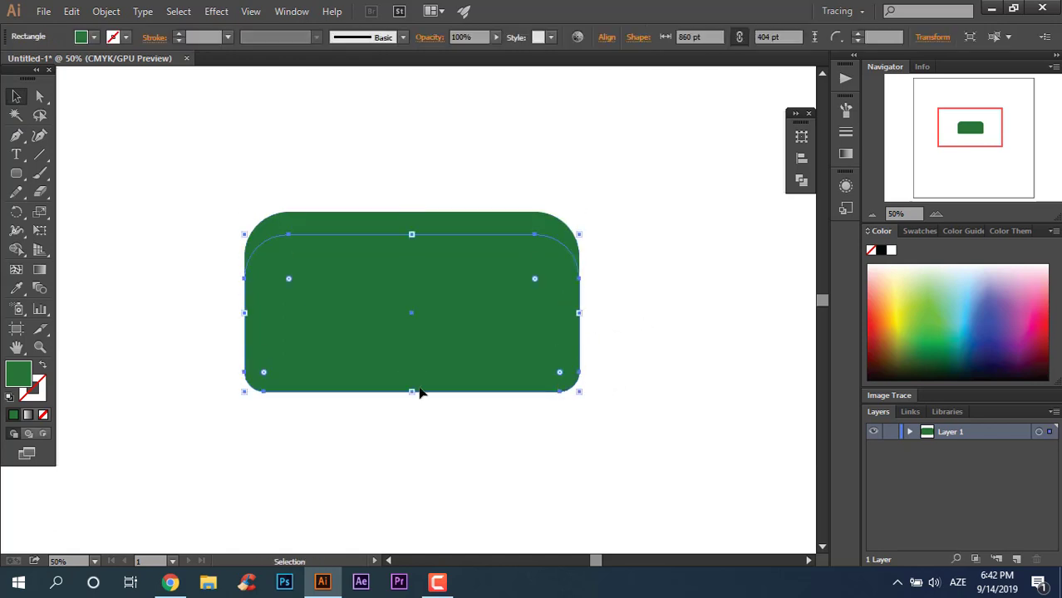
pyautogui.doubleClick(18, 374)
pyautogui.moveTo(614, 334); pyautogui.dragTo(620, 349)
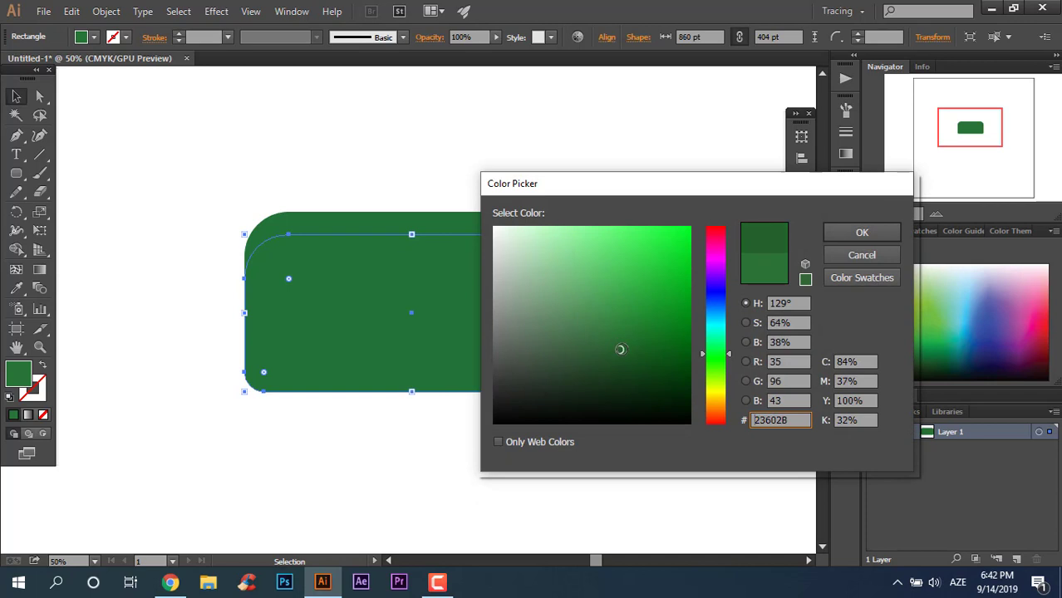
pyautogui.click(862, 231)
# Step: Divide the two overlapping shapes, ungroup them and delete the upper leftover piece
pyautogui.keyDown('shift'); pyautogui.click(395, 254); pyautogui.keyUp('shift')
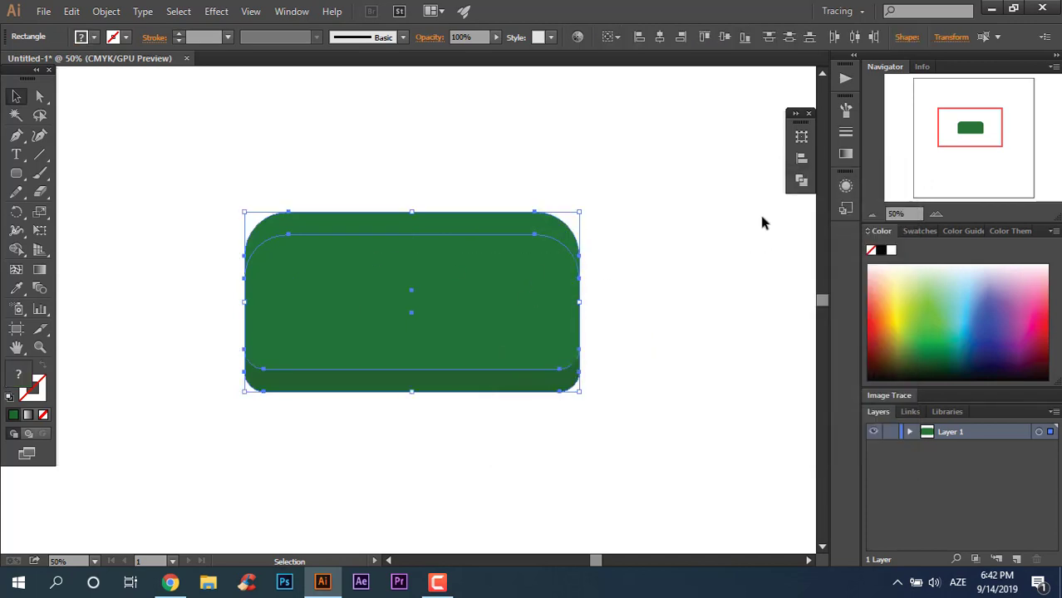
pyautogui.click(801, 180)
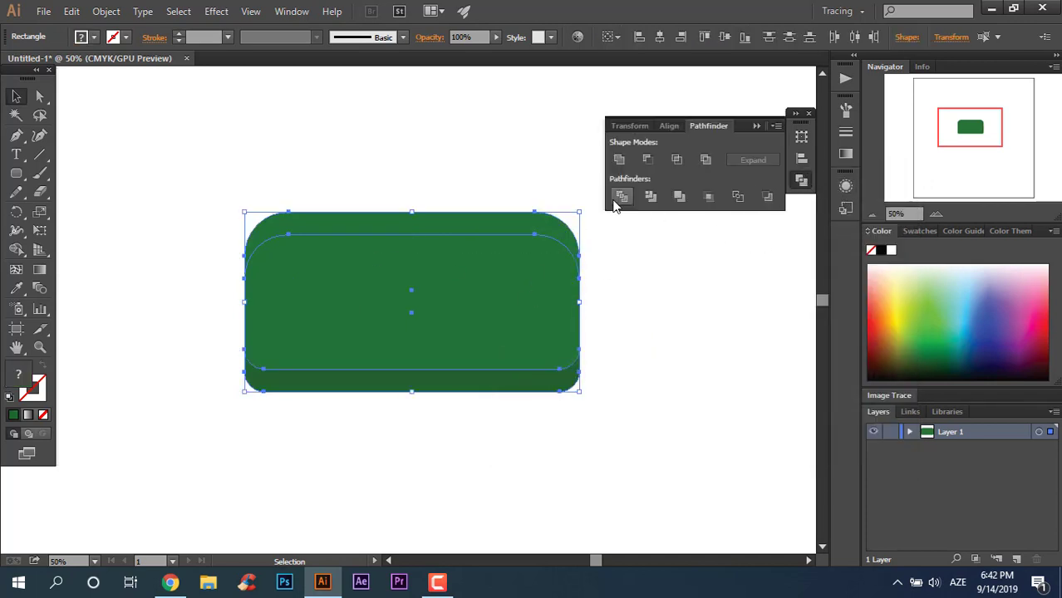
pyautogui.click(621, 196)
pyautogui.rightClick(487, 285)
pyautogui.click(557, 372)
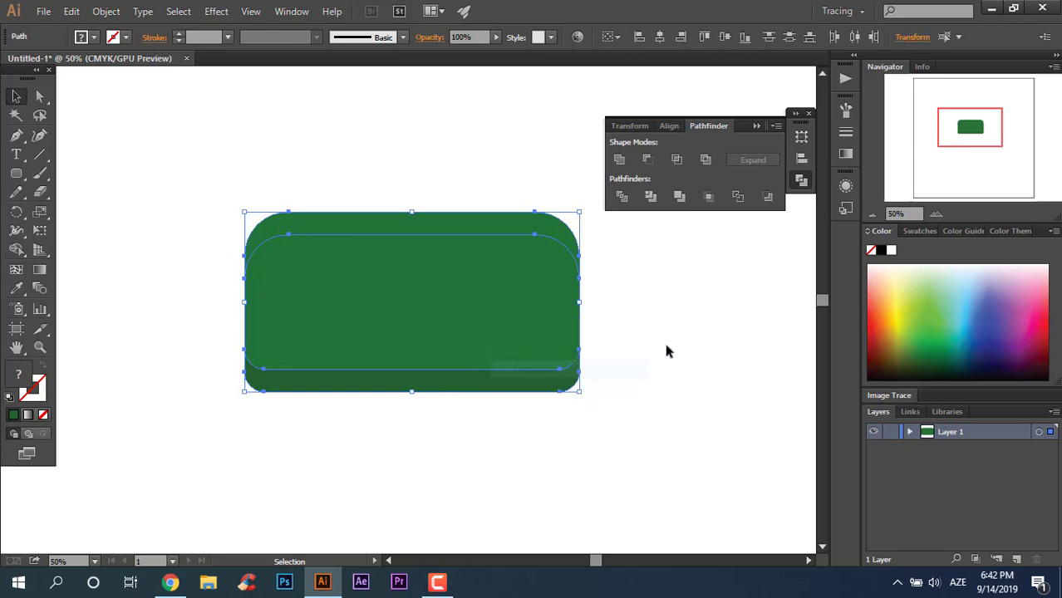
pyautogui.click(667, 351)
pyautogui.click(574, 239)
pyautogui.press('Delete')
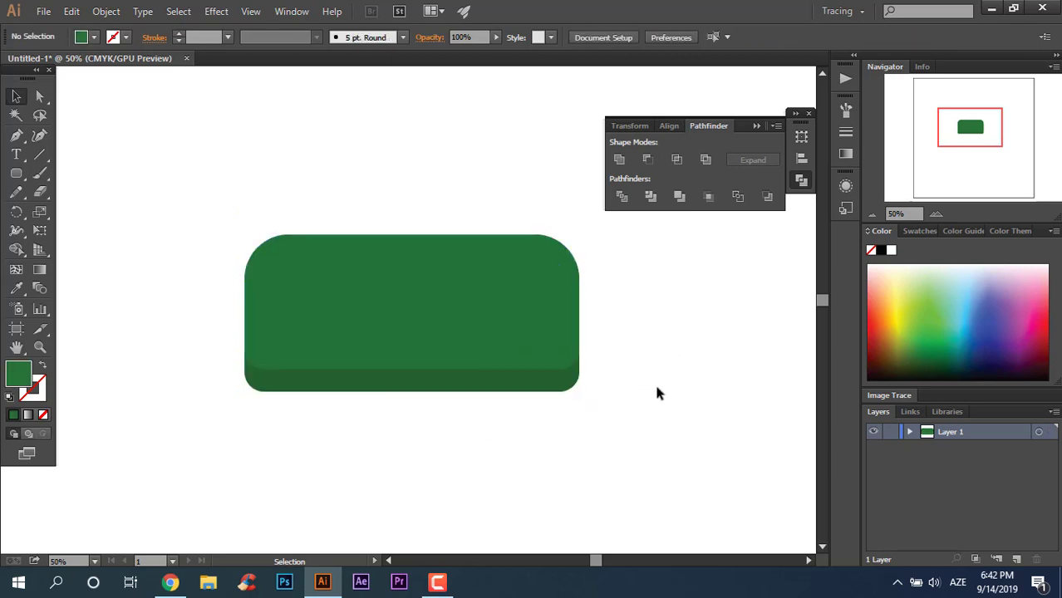
# Step: Group the remaining body pieces together
pyautogui.moveTo(656, 393); pyautogui.dragTo(308, 294)
pyautogui.rightClick(379, 309)
pyautogui.click(475, 379)
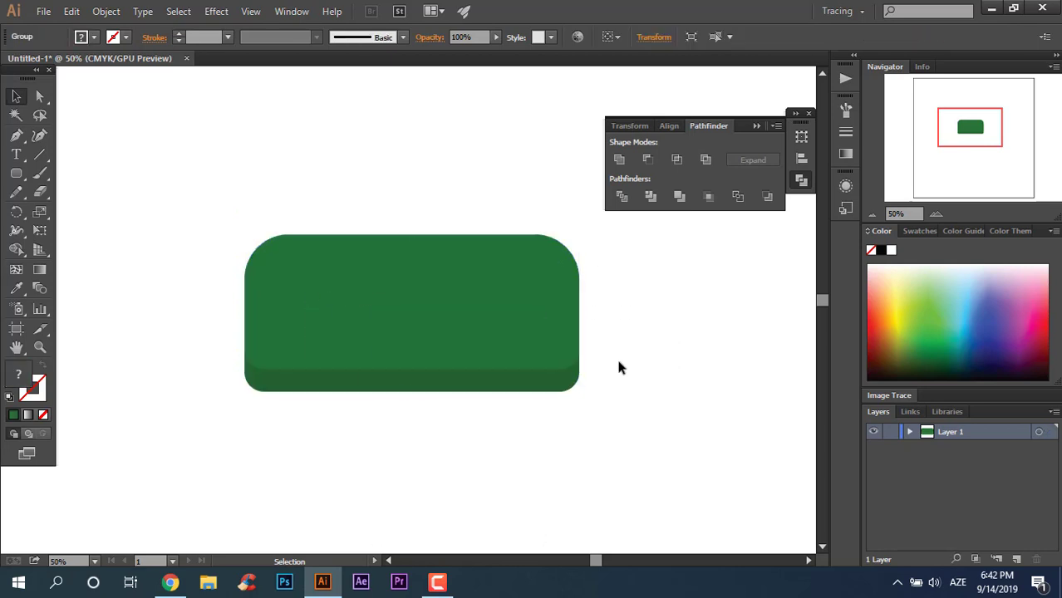
pyautogui.click(618, 367)
pyautogui.click(16, 172)
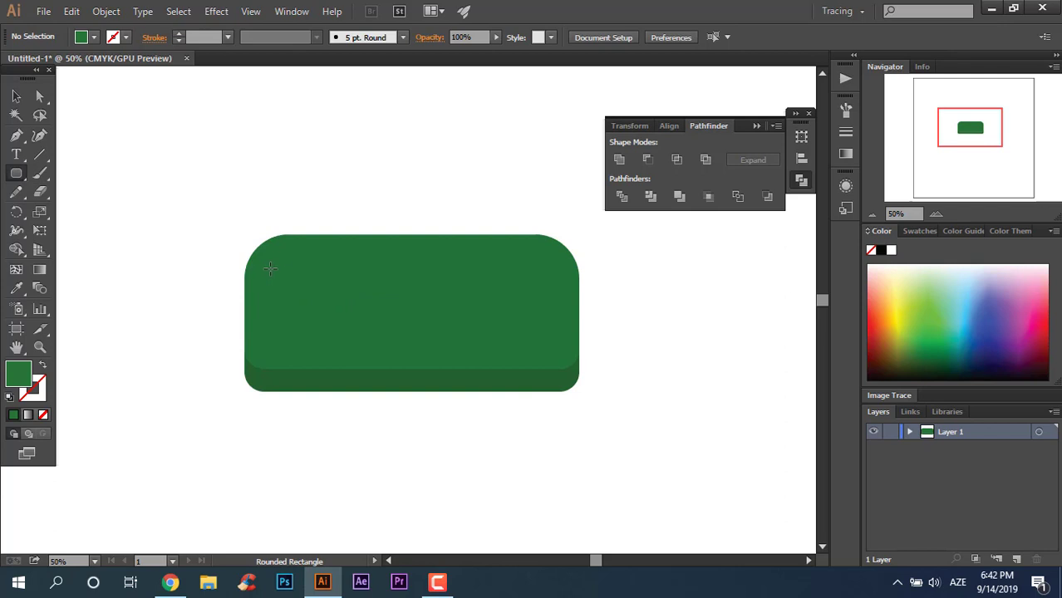
# Step: Draw the front pocket rectangle over the body with 43 pt rounded corners
pyautogui.moveTo(273, 269)
pyautogui.mouseDown()
pyautogui.moveTo(482, 409)
pyautogui.moveTo(542, 427)
pyautogui.mouseUp()
pyautogui.click(39, 96)
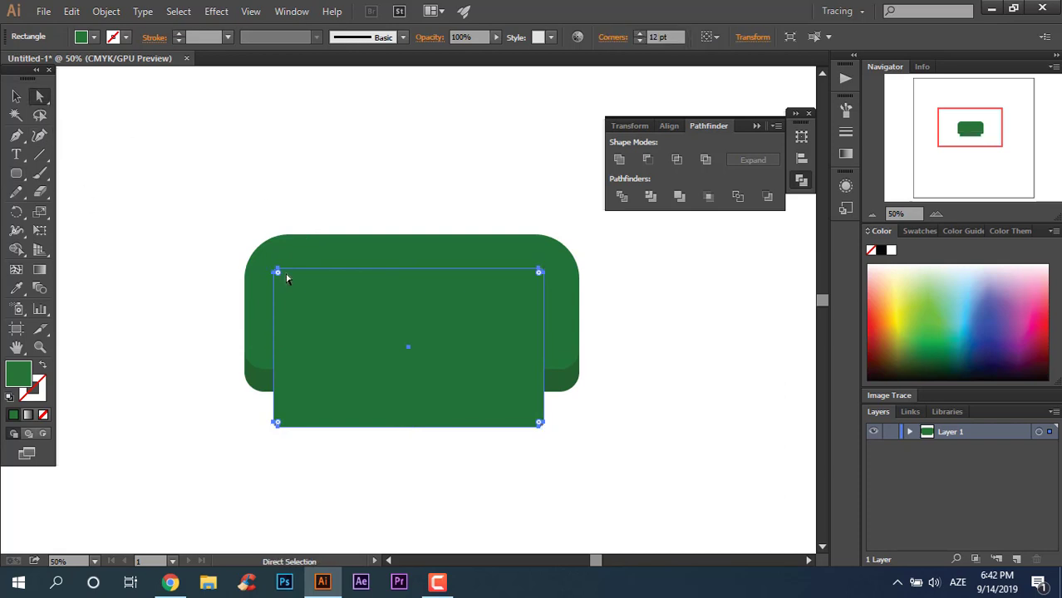
pyautogui.moveTo(282, 279); pyautogui.dragTo(293, 288)
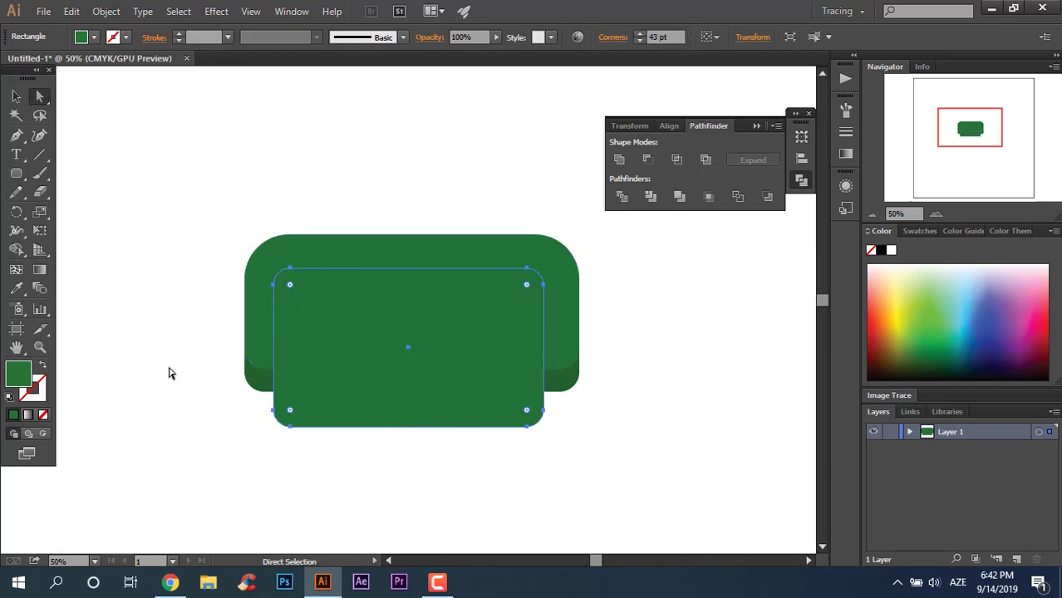
# Step: Try a bright green fill on the pocket, then undo it
pyautogui.doubleClick(19, 380)
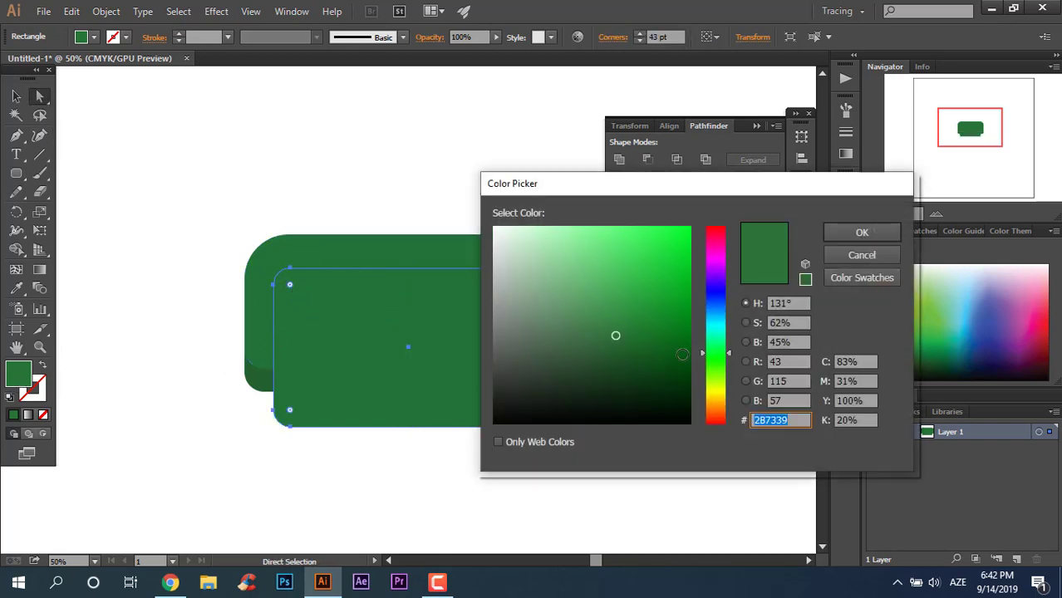
pyautogui.click(712, 363)
pyautogui.moveTo(615, 275); pyautogui.dragTo(631, 278)
pyautogui.click(862, 233)
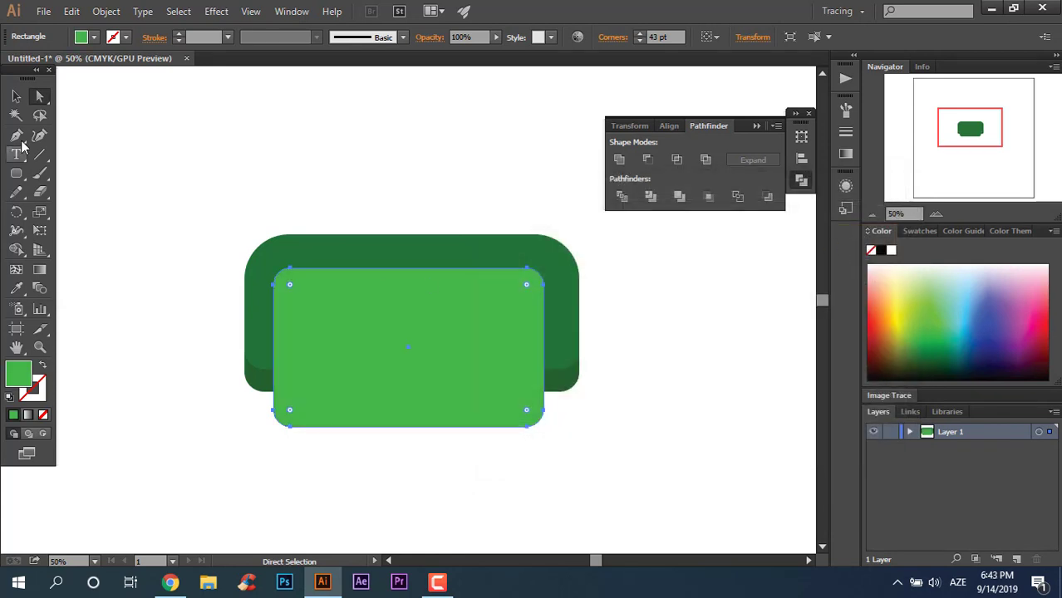
pyautogui.press('v')
pyautogui.click(291, 297)
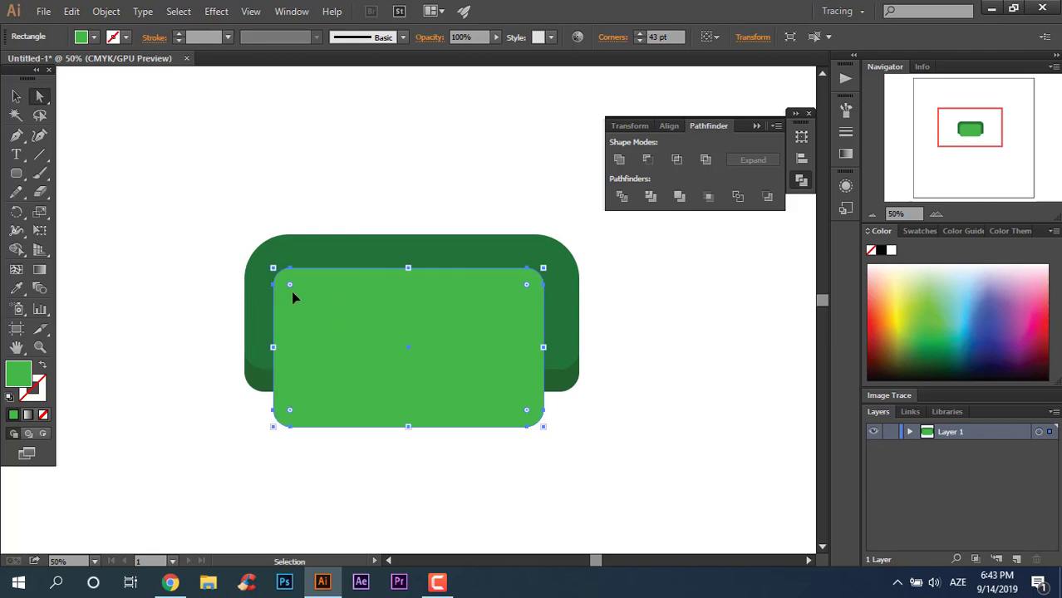
pyautogui.hotkey('ctrl', 'z')
# Step: Round the pocket corners to 69 pt and fill it with a lighter green
pyautogui.press('a')
pyautogui.moveTo(291, 285); pyautogui.dragTo(313, 306)
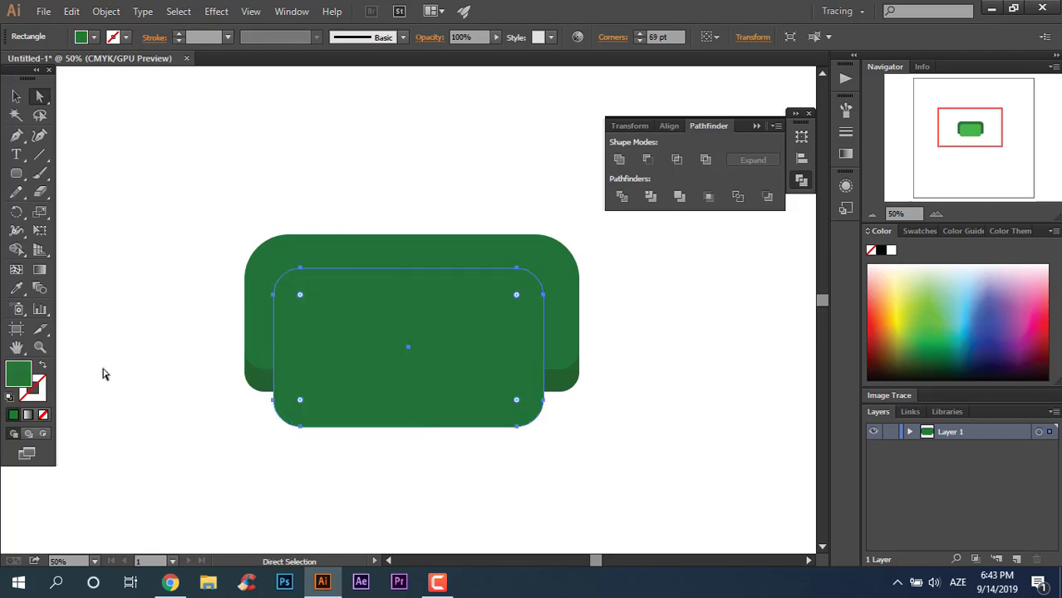
pyautogui.doubleClick(18, 381)
pyautogui.click(720, 370)
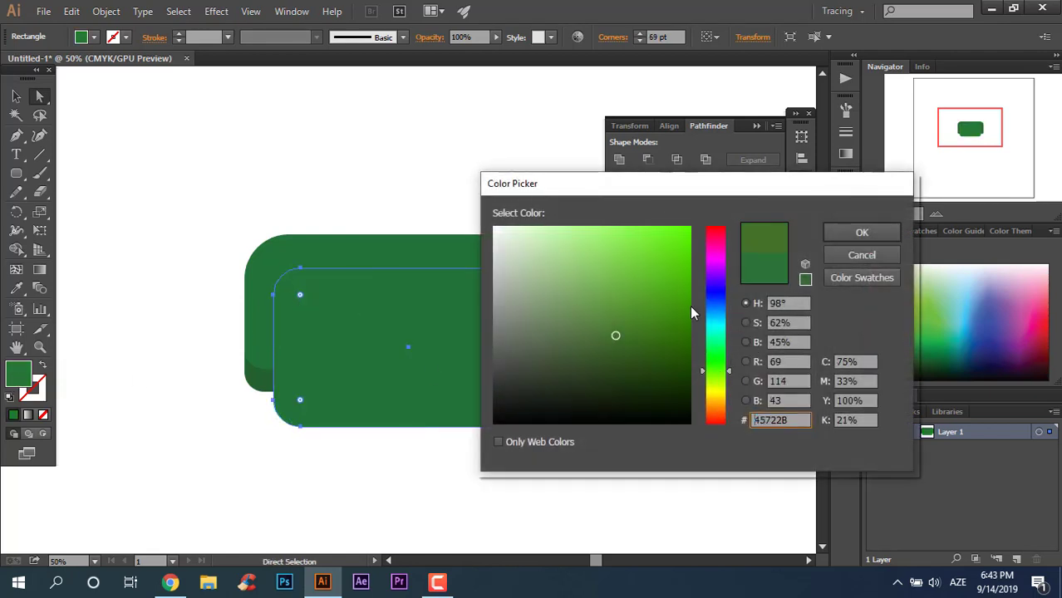
pyautogui.moveTo(656, 294); pyautogui.dragTo(651, 280)
pyautogui.click(862, 232)
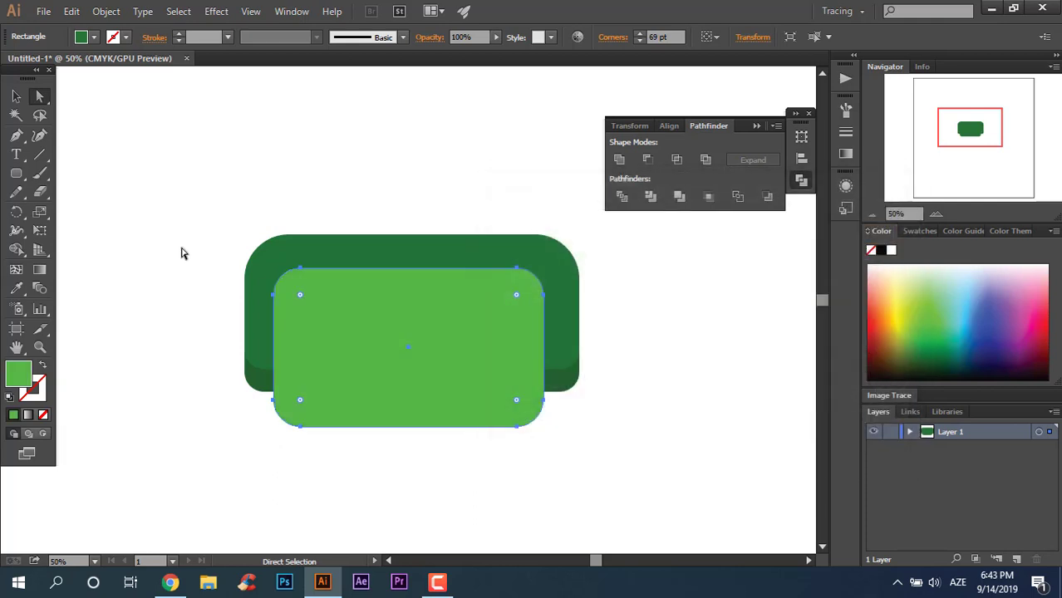
# Step: Centre the light green pocket horizontally on the dark body
pyautogui.click(18, 98)
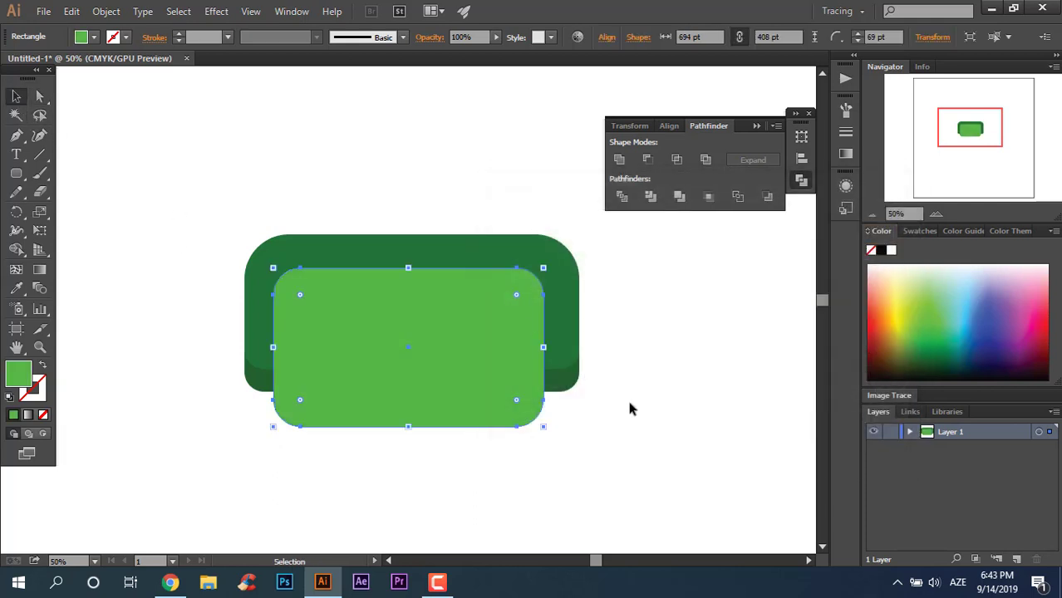
pyautogui.moveTo(628, 408); pyautogui.dragTo(379, 305)
pyautogui.click(661, 38)
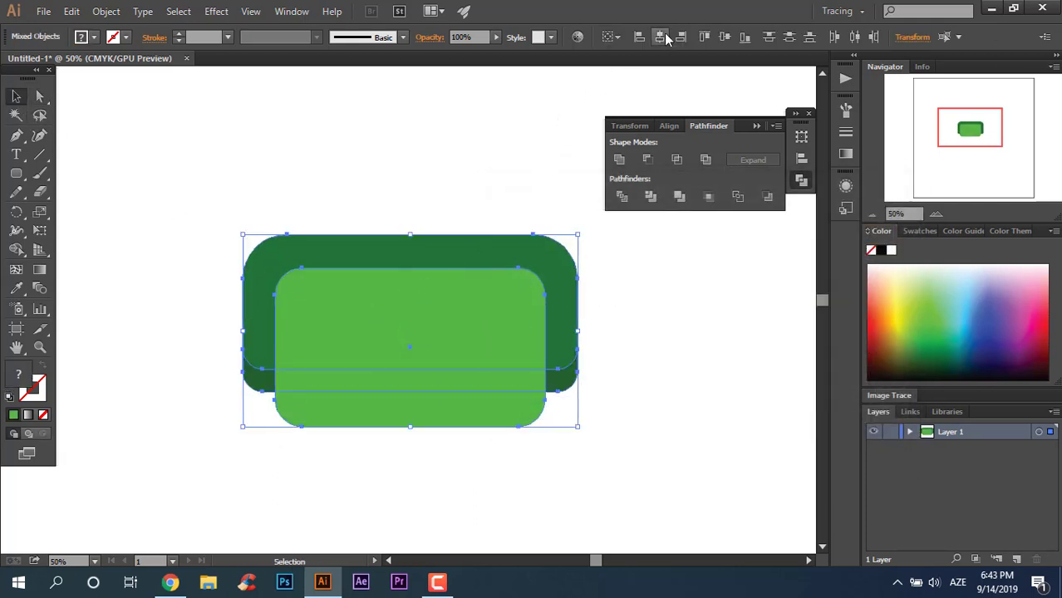
pyautogui.click(683, 432)
pyautogui.click(487, 371)
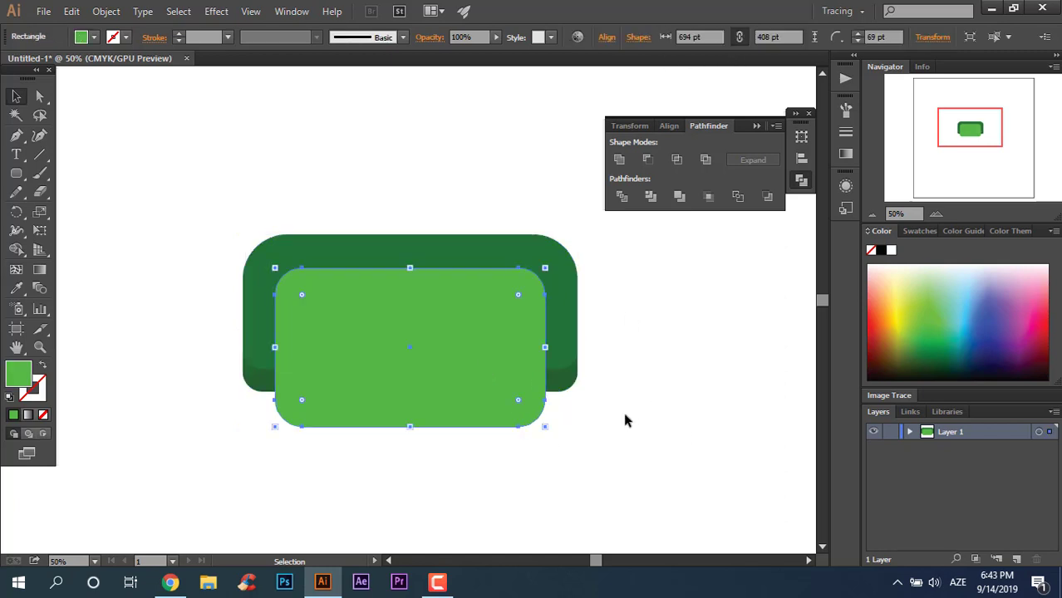
pyautogui.click(644, 432)
pyautogui.click(476, 362)
pyautogui.click(642, 434)
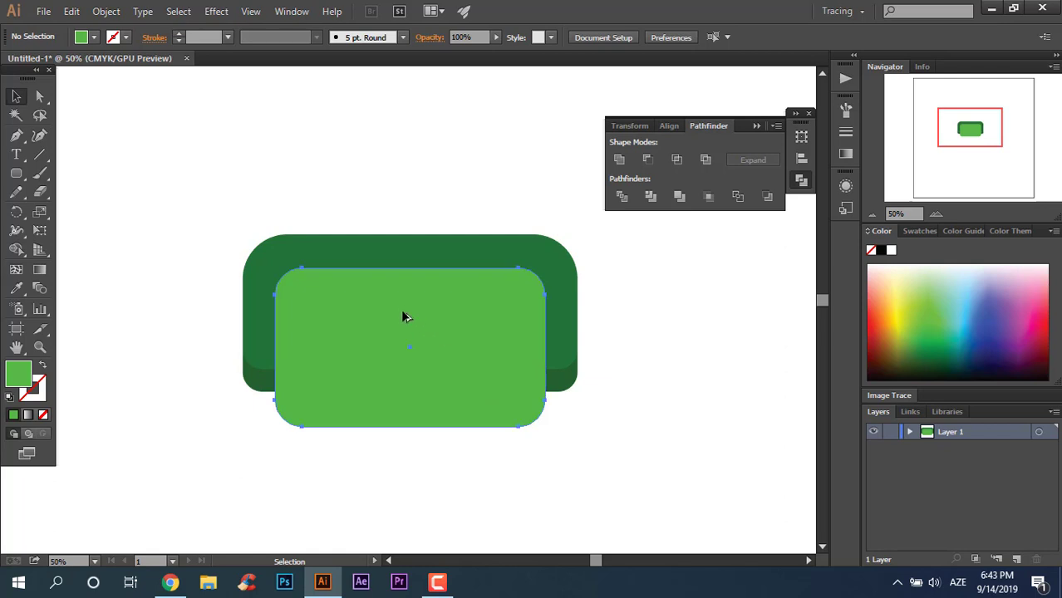
# Step: Make an offset copy of the front panel and colour the top one lime green (88E551)
pyautogui.moveTo(405, 317); pyautogui.dragTo(406, 331)
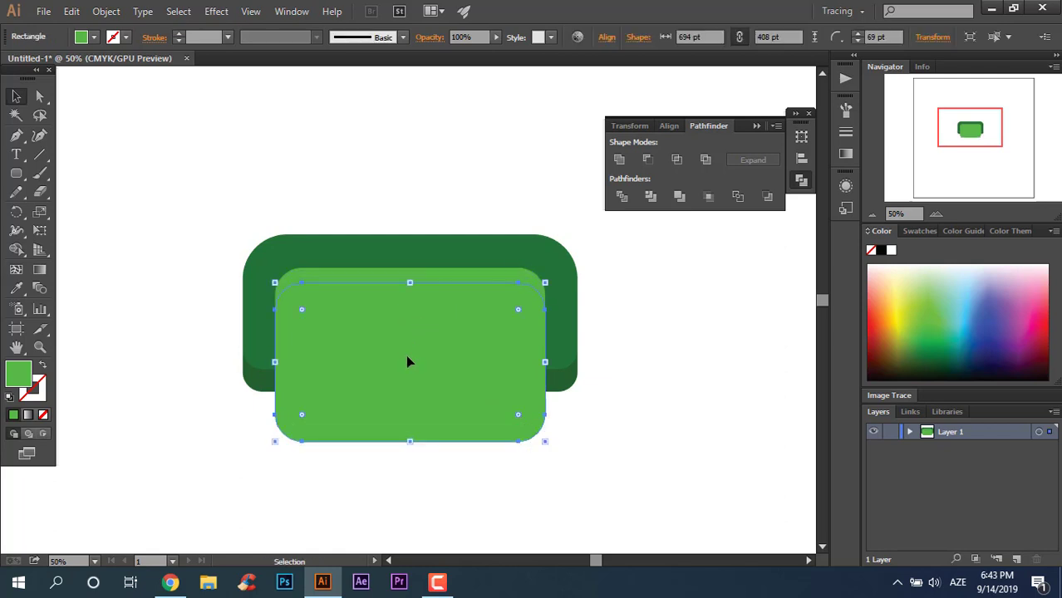
pyautogui.moveTo(421, 283); pyautogui.dragTo(423, 270)
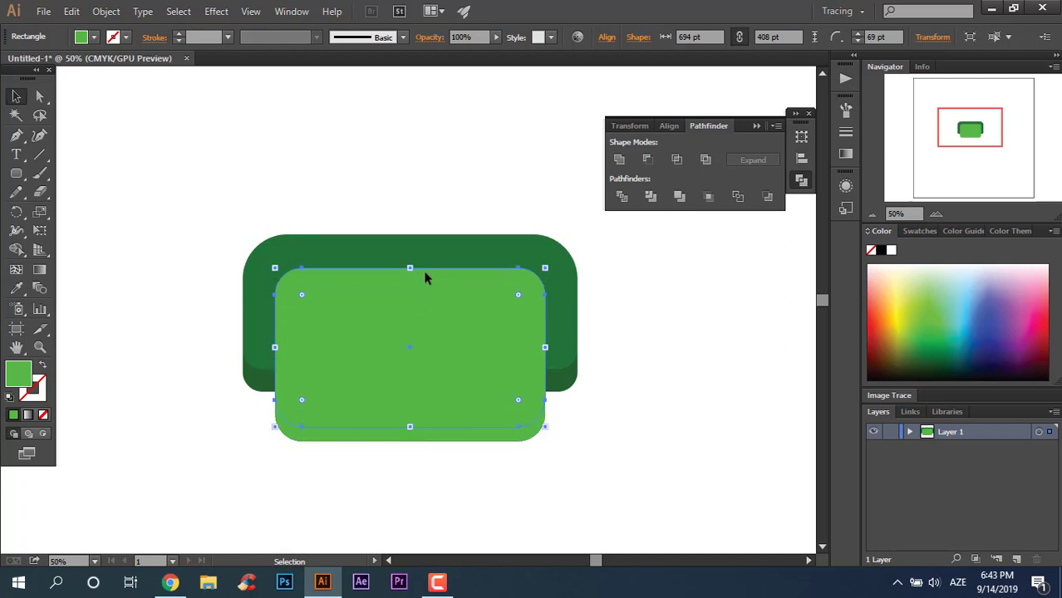
pyautogui.doubleClick(21, 376)
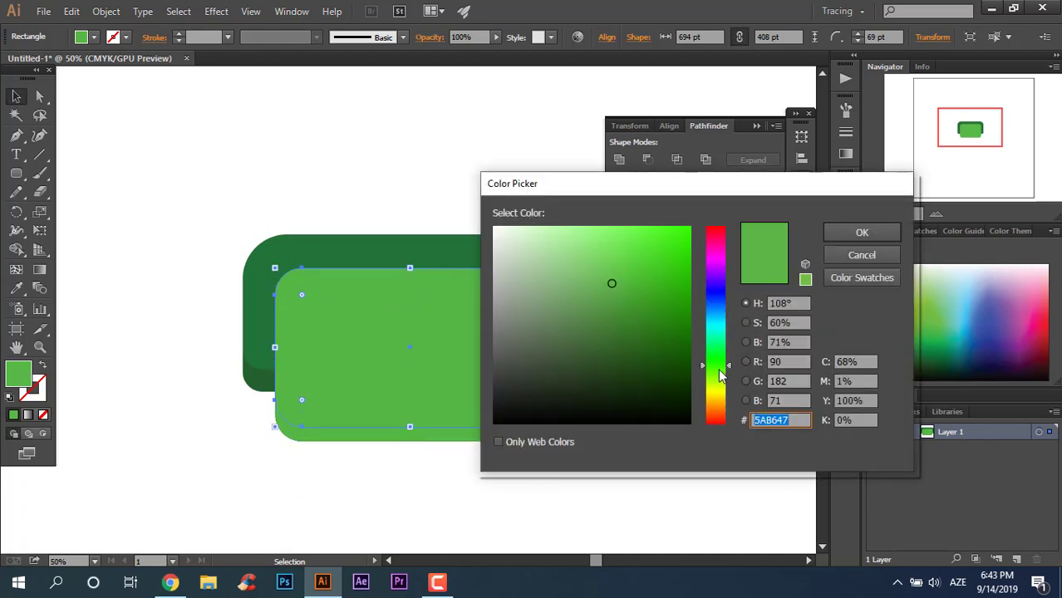
pyautogui.write('90E55E')
pyautogui.moveTo(611, 244); pyautogui.dragTo(623, 245)
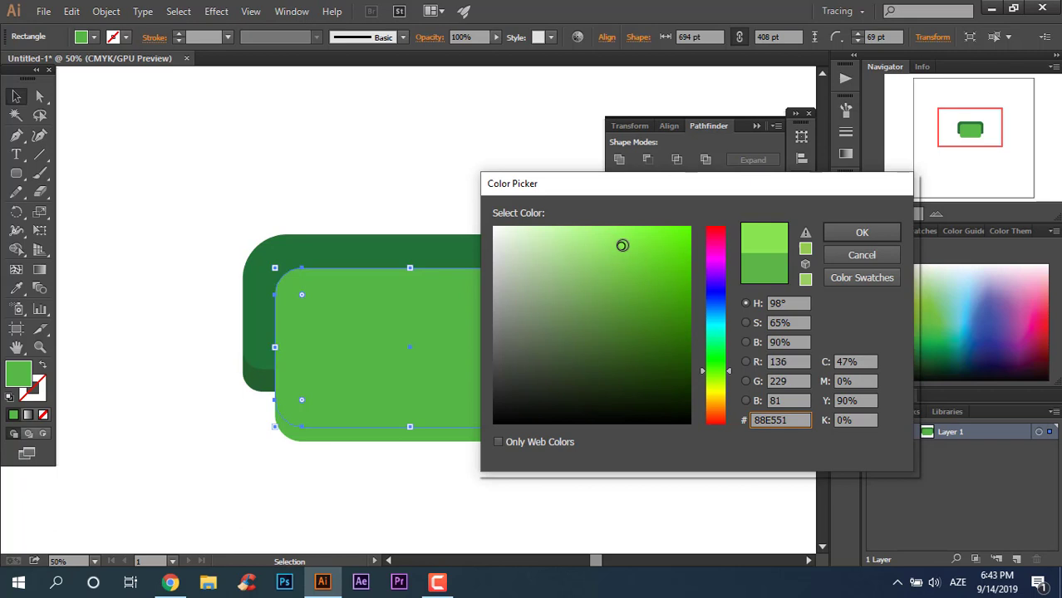
pyautogui.click(879, 223)
# Step: Divide the two front rectangles and move the bottom strip up under the panel
pyautogui.click(476, 446)
pyautogui.click(444, 379)
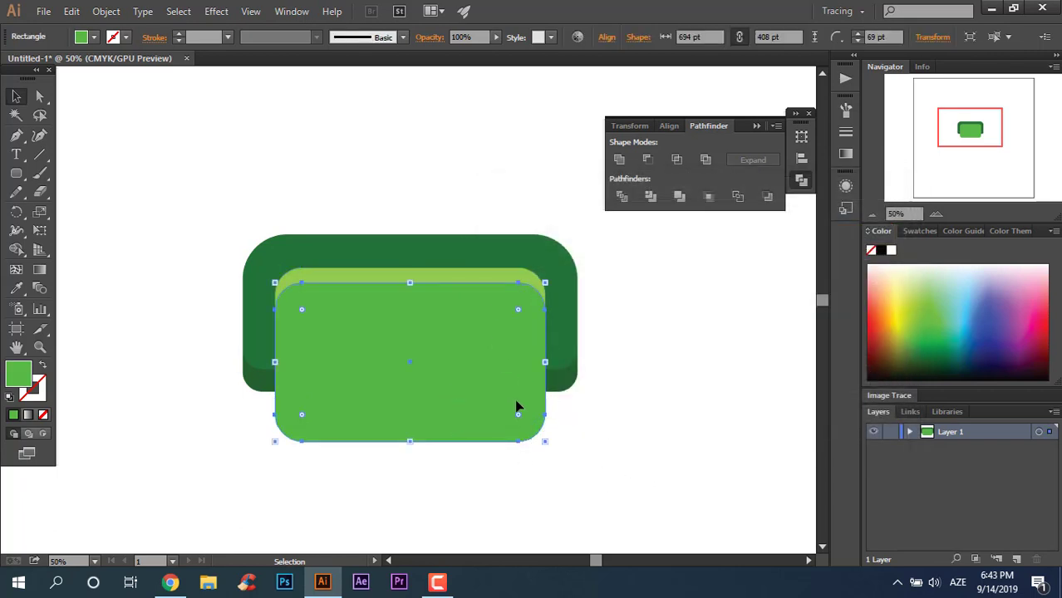
pyautogui.moveTo(530, 505); pyautogui.dragTo(445, 399)
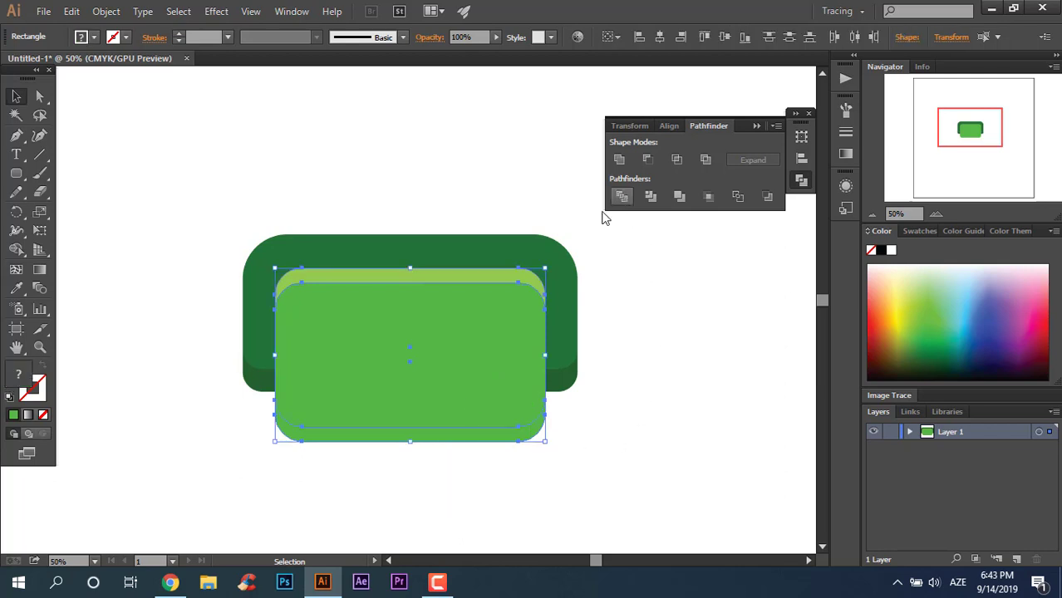
pyautogui.rightClick(482, 355)
pyautogui.click(507, 441)
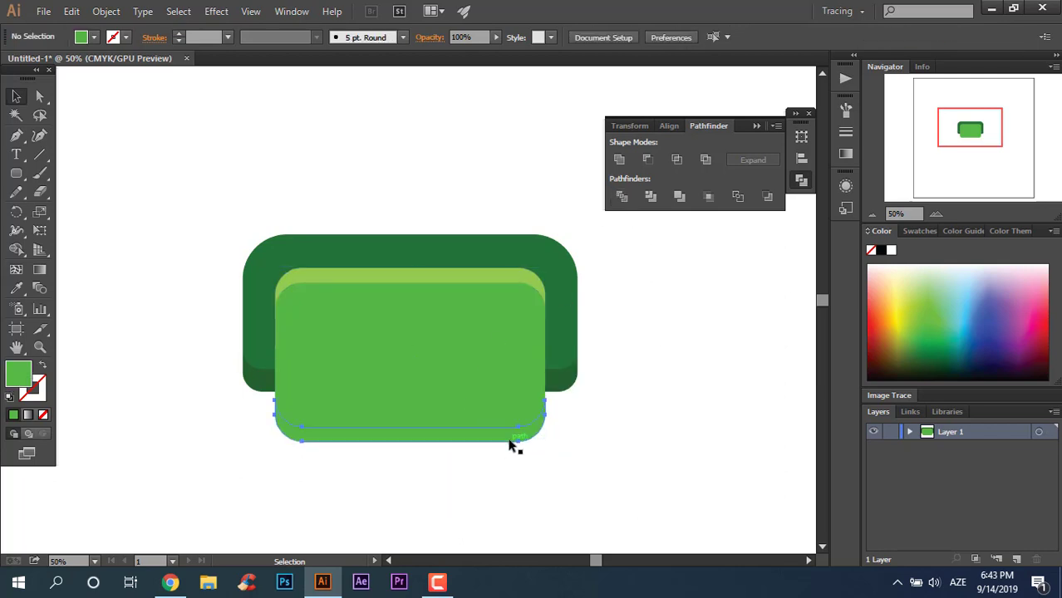
pyautogui.click(511, 446)
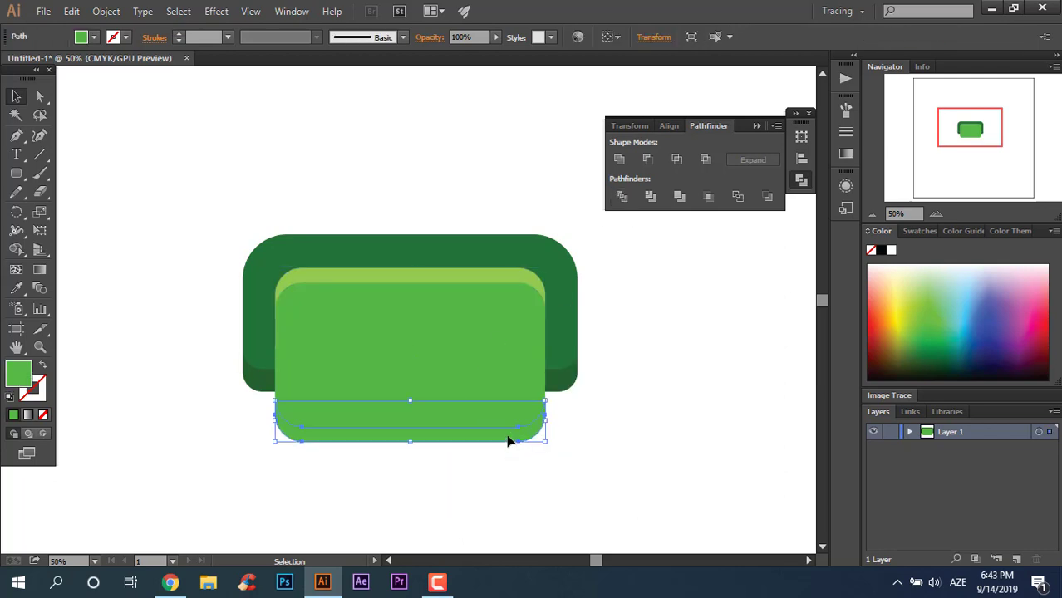
pyautogui.moveTo(501, 441); pyautogui.dragTo(494, 421)
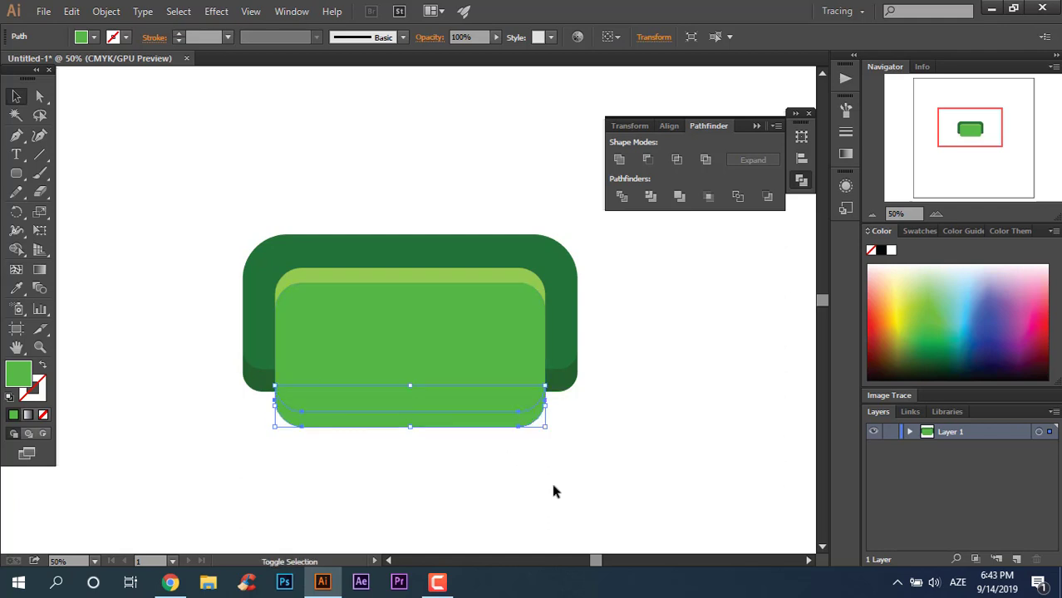
pyautogui.click(550, 478)
# Step: Fill the bottom strip with darker green 409B2A
pyautogui.click(485, 424)
pyautogui.click(472, 480)
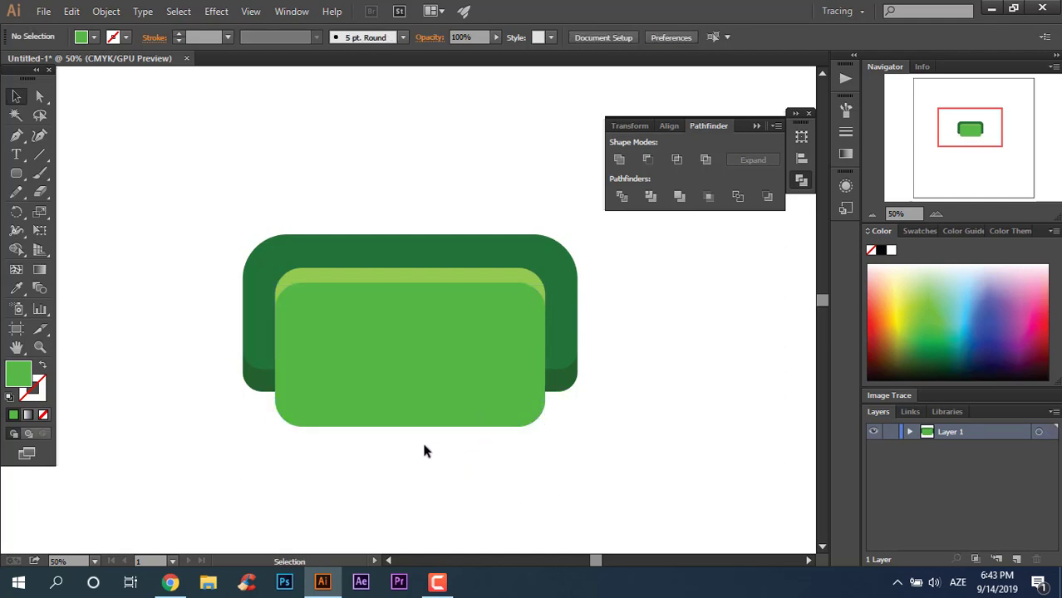
pyautogui.click(417, 427)
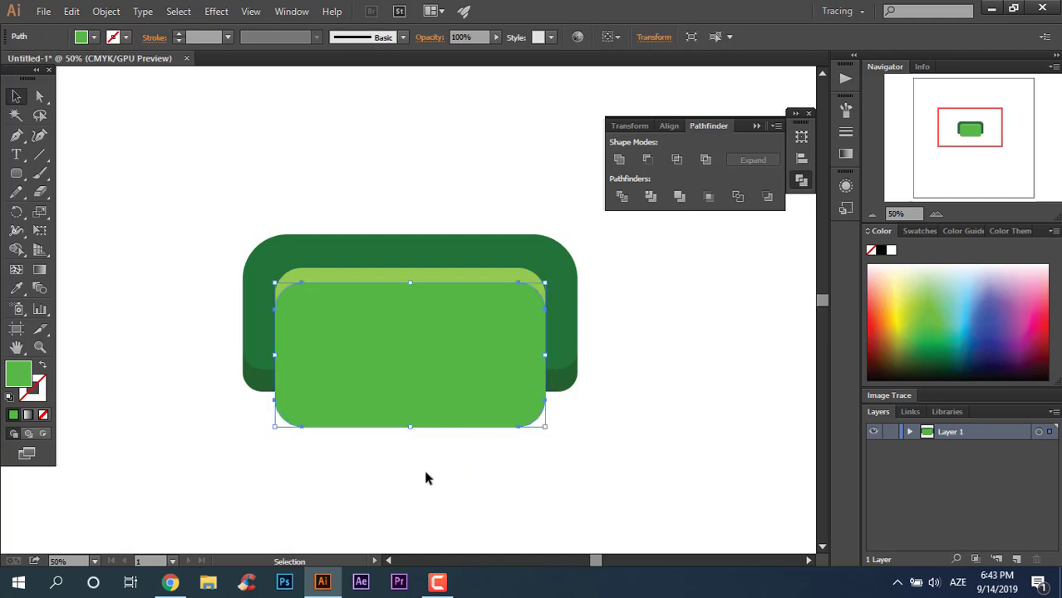
pyautogui.keyDown('shift'); pyautogui.click(409, 387); pyautogui.keyUp('shift')
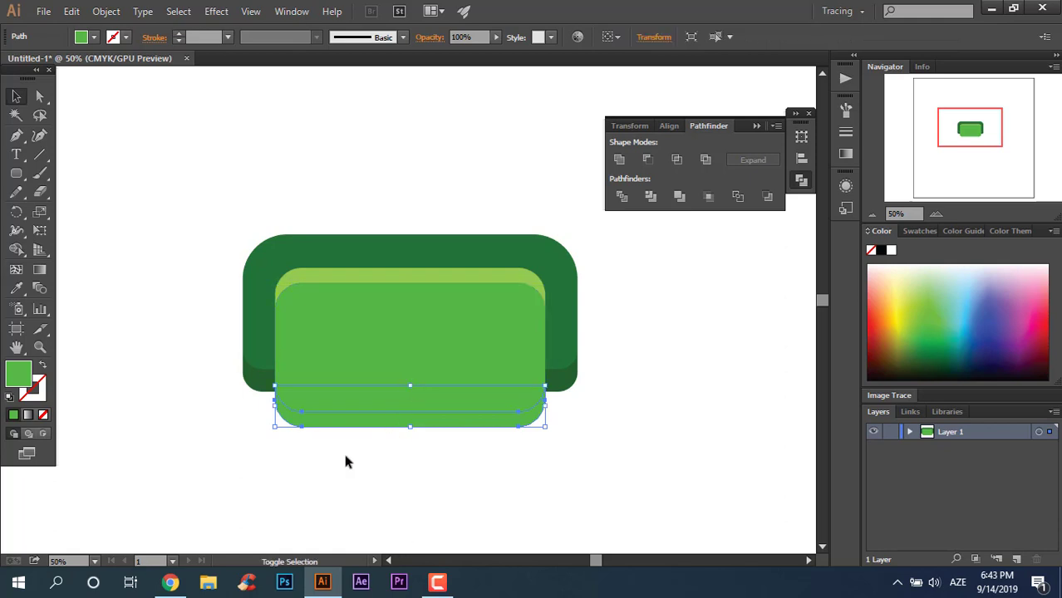
pyautogui.doubleClick(20, 378)
pyautogui.moveTo(628, 291); pyautogui.dragTo(637, 310)
pyautogui.click(862, 233)
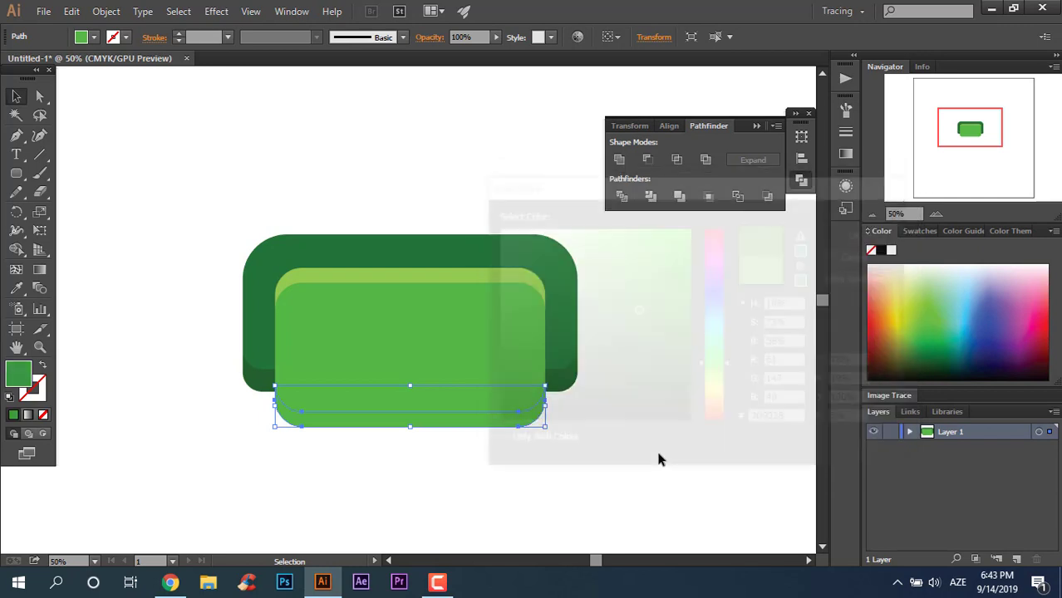
# Step: Group the front panel pieces together
pyautogui.click(564, 456)
pyautogui.click(486, 409)
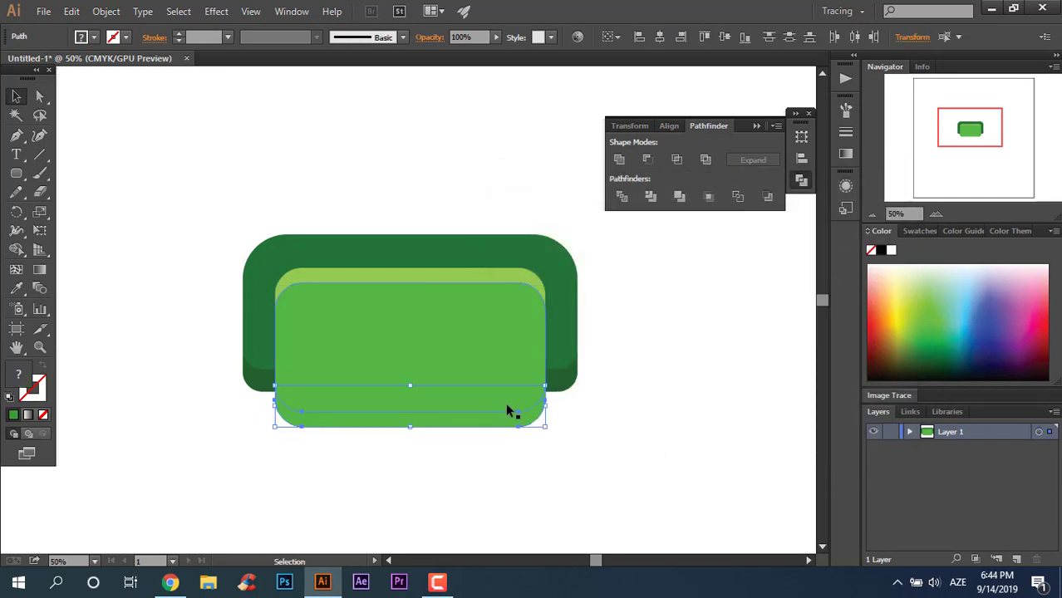
pyautogui.click(541, 455)
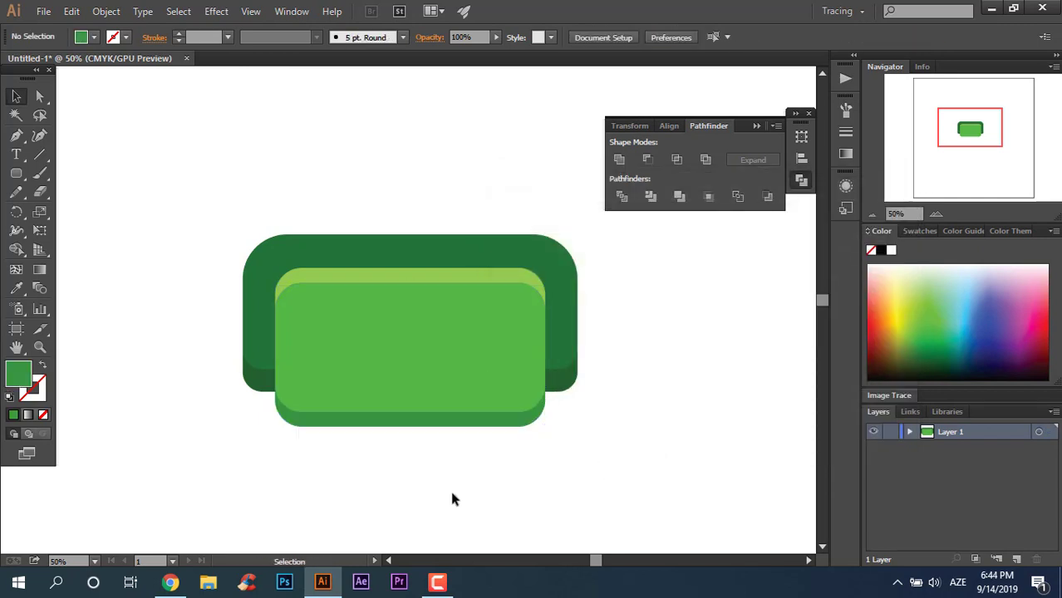
pyautogui.moveTo(396, 418); pyautogui.dragTo(389, 398)
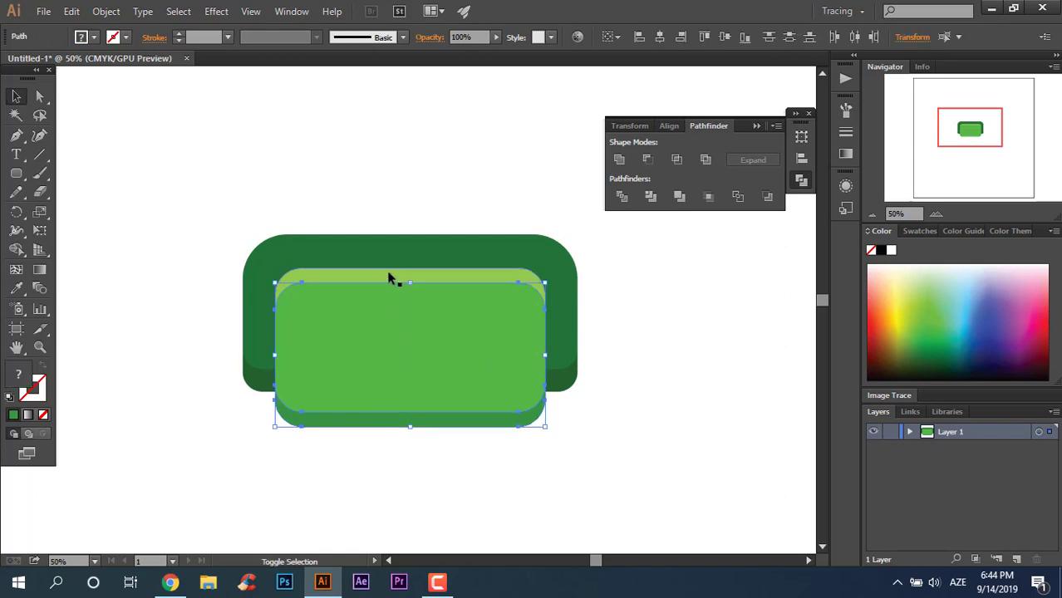
pyautogui.rightClick(413, 339)
pyautogui.click(465, 407)
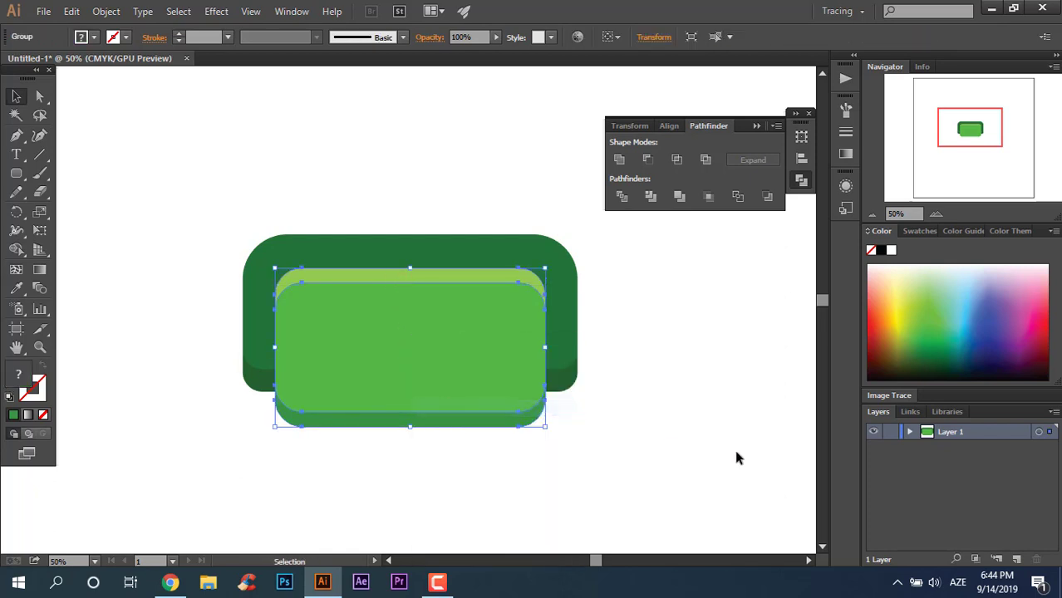
pyautogui.click(727, 456)
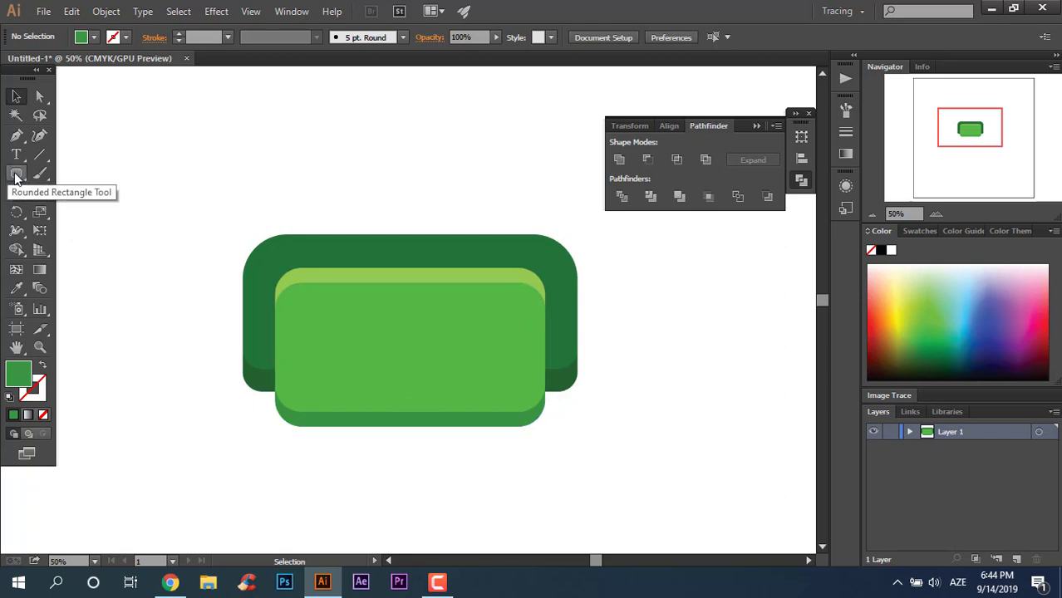
# Step: Draw a thin dark green bar across the front panel
pyautogui.moveTo(16, 176); pyautogui.dragTo(50, 174)
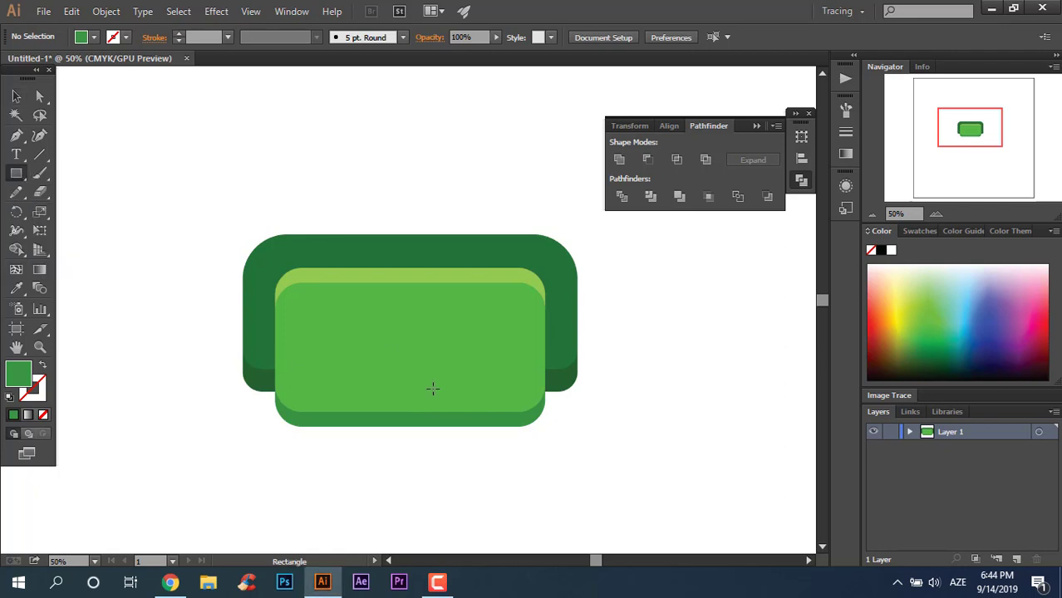
pyautogui.moveTo(312, 331); pyautogui.dragTo(511, 361)
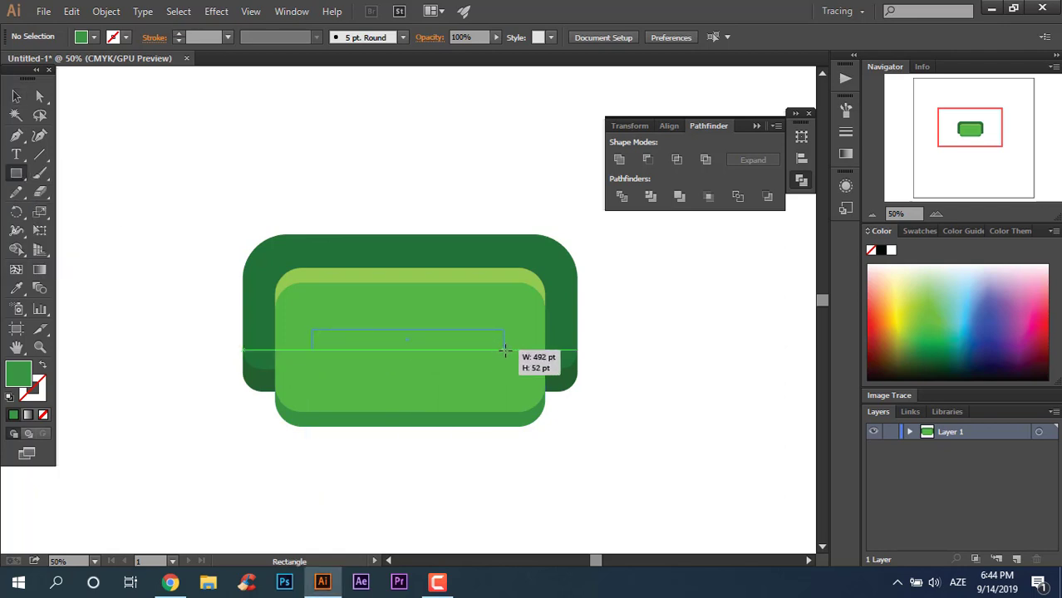
pyautogui.moveTo(511, 361); pyautogui.dragTo(513, 355)
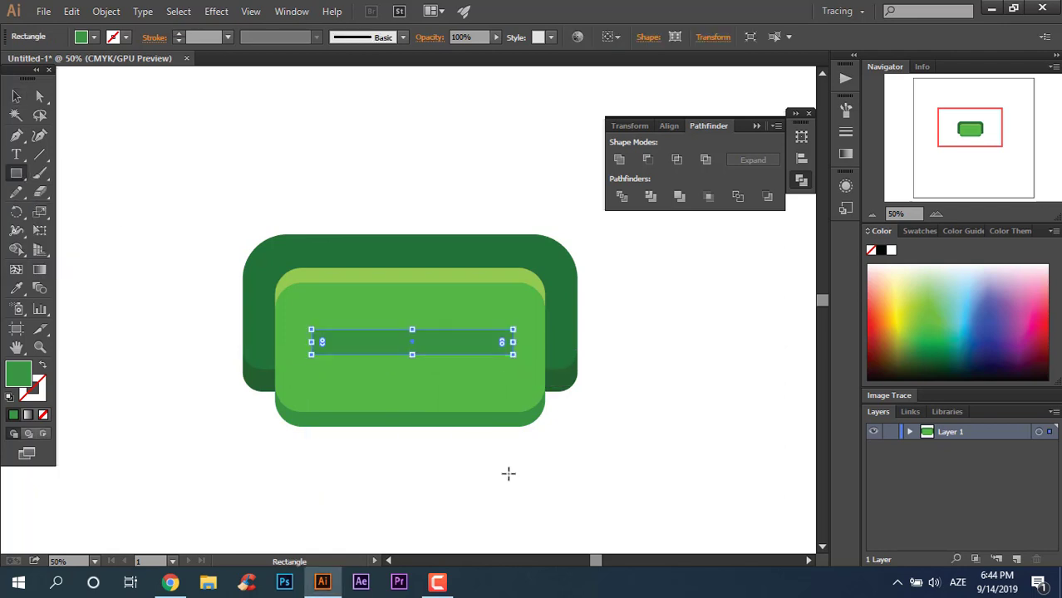
pyautogui.press('v')
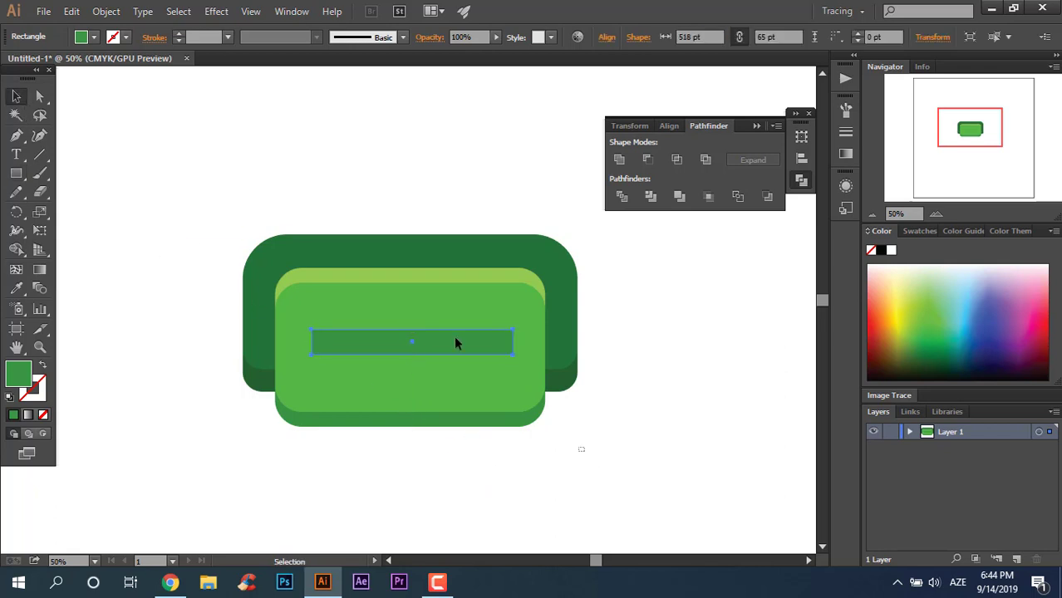
pyautogui.moveTo(121, 193); pyautogui.dragTo(586, 453)
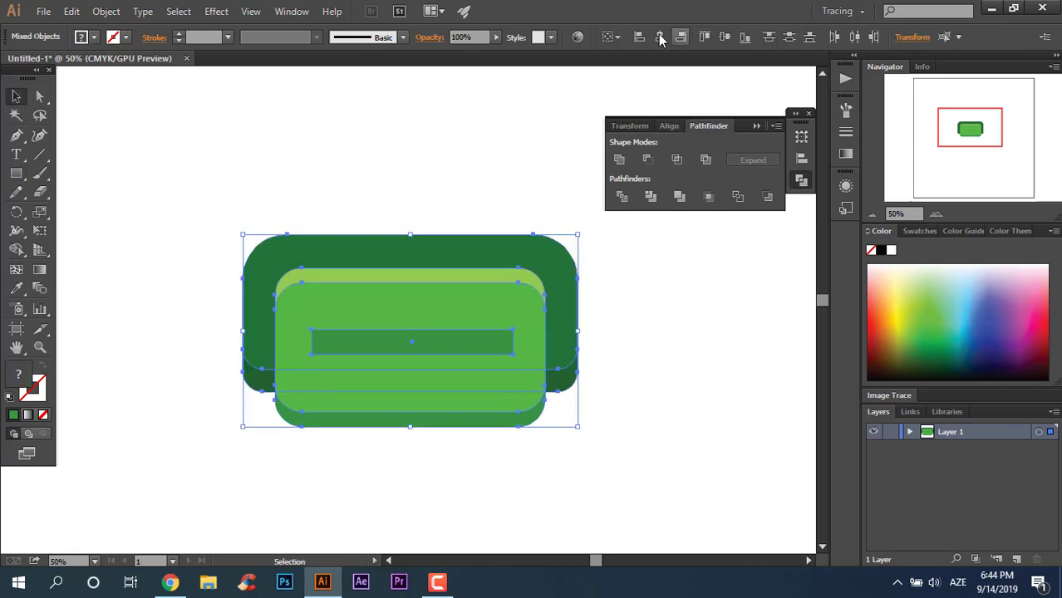
pyautogui.click(552, 404)
pyautogui.click(439, 345)
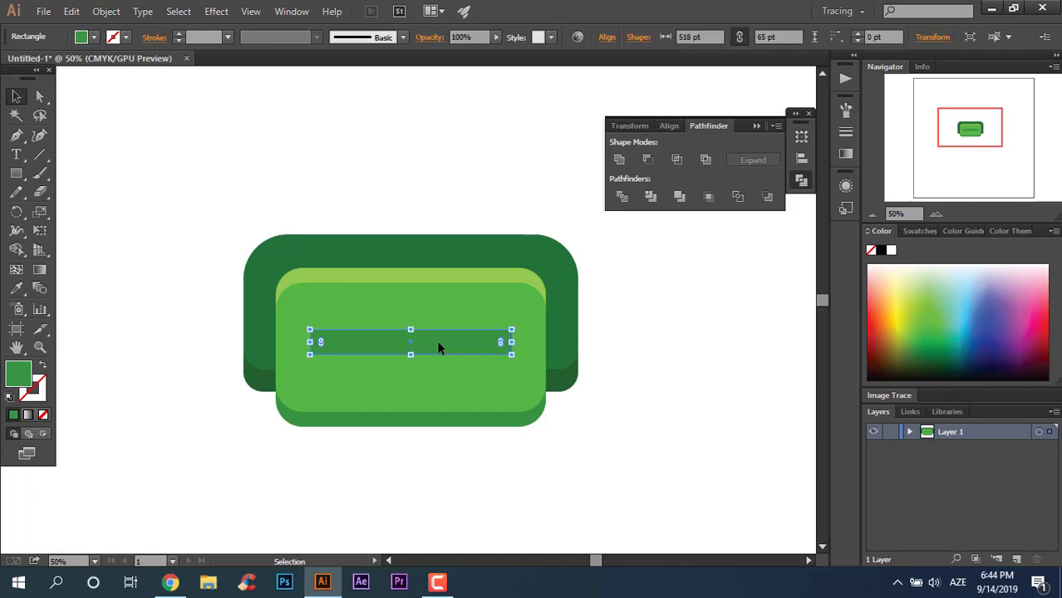
# Step: Add a downward triangle under the bar and unite the two into one flap
pyautogui.click(16, 135)
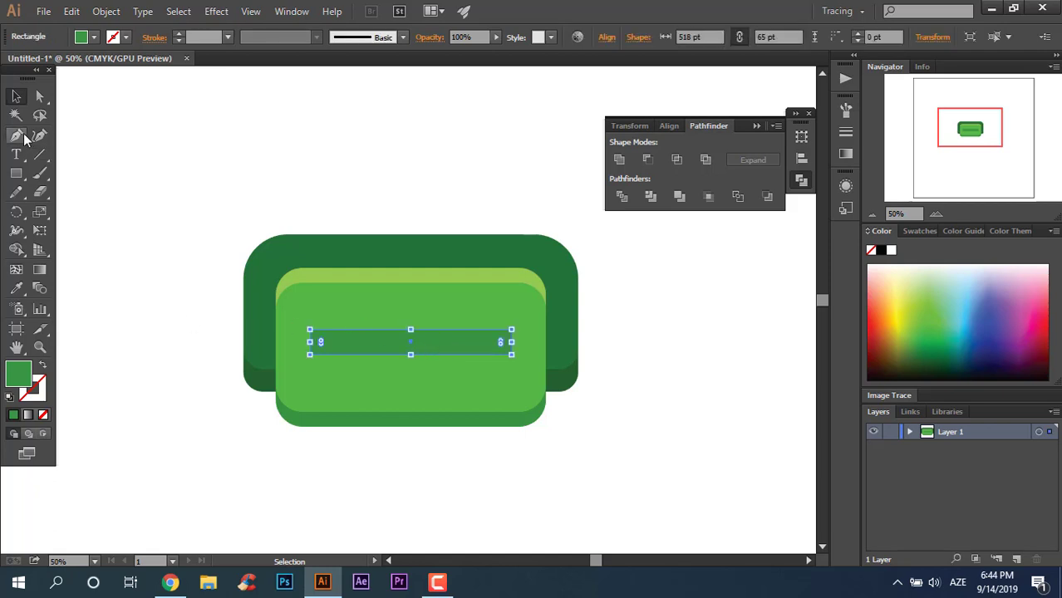
pyautogui.click(309, 355)
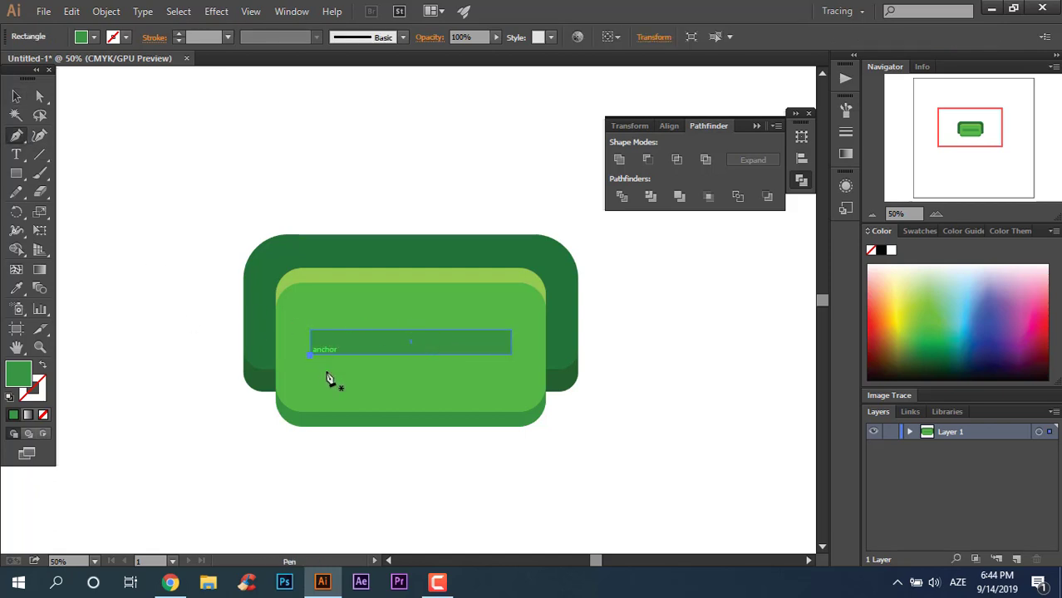
pyautogui.click(419, 407)
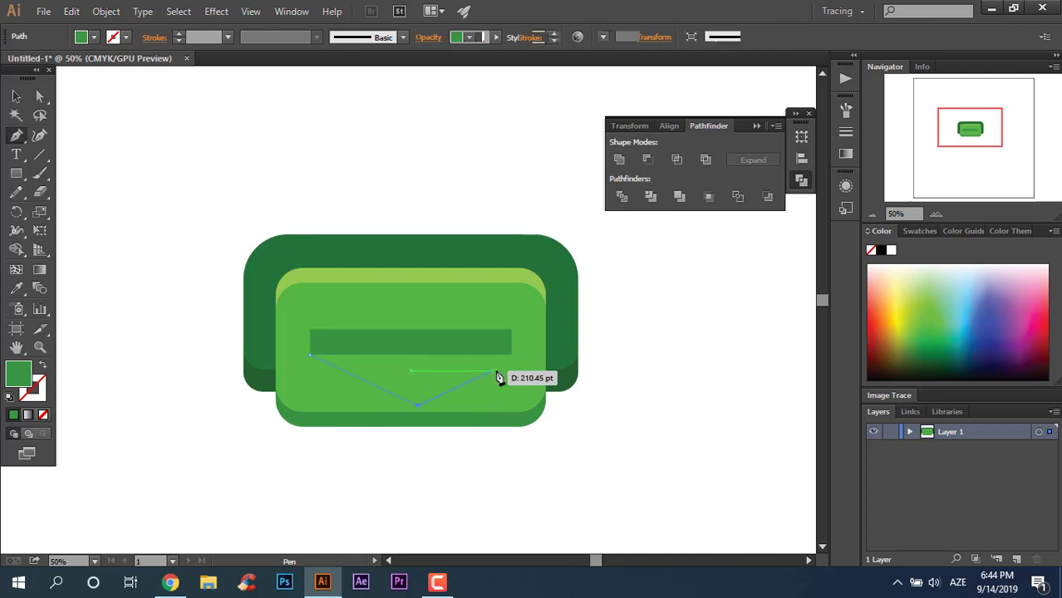
pyautogui.click(511, 355)
pyautogui.click(311, 355)
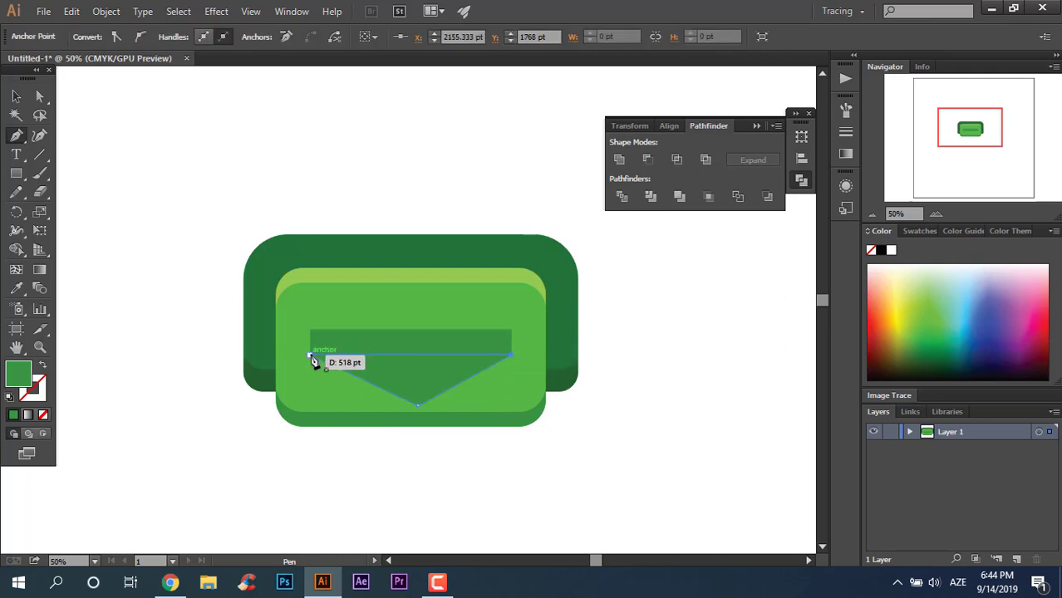
pyautogui.press('v')
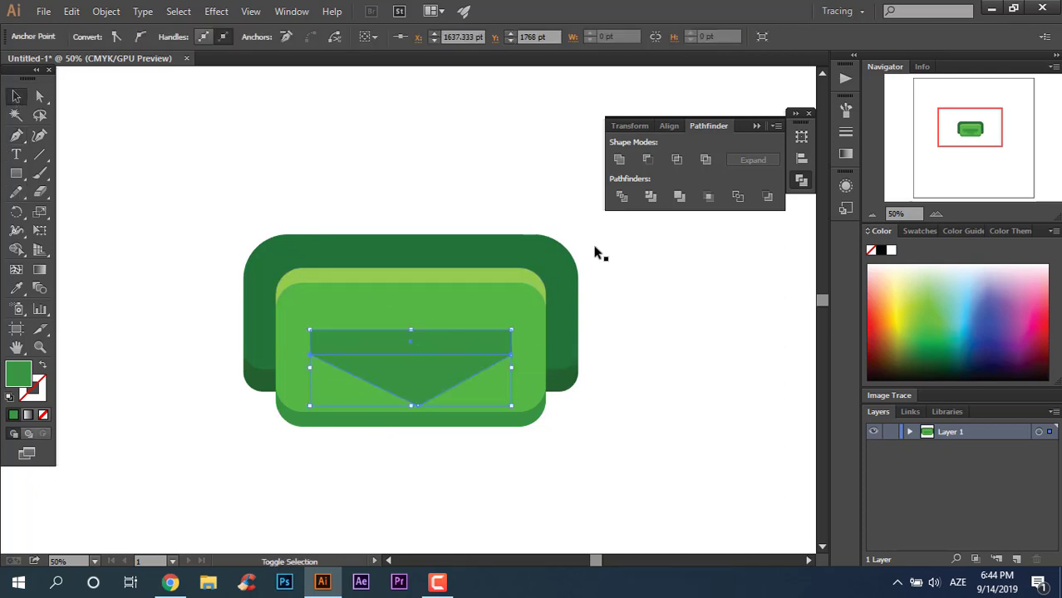
pyautogui.click(620, 158)
# Step: Raise the flap's bottom point for a shallower V
pyautogui.click(584, 442)
pyautogui.click(449, 353)
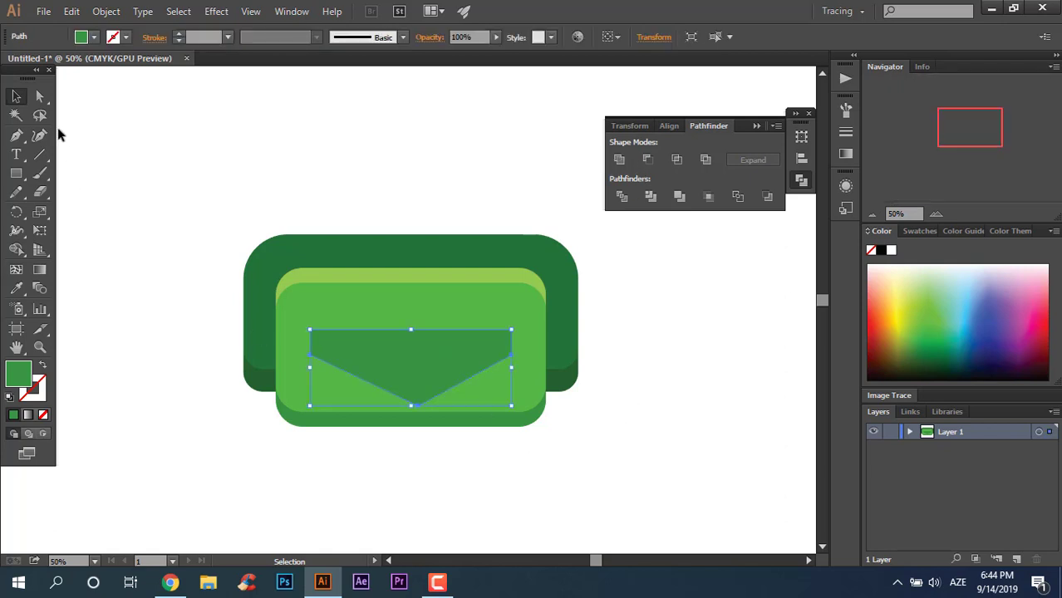
pyautogui.click(40, 96)
pyautogui.click(419, 407)
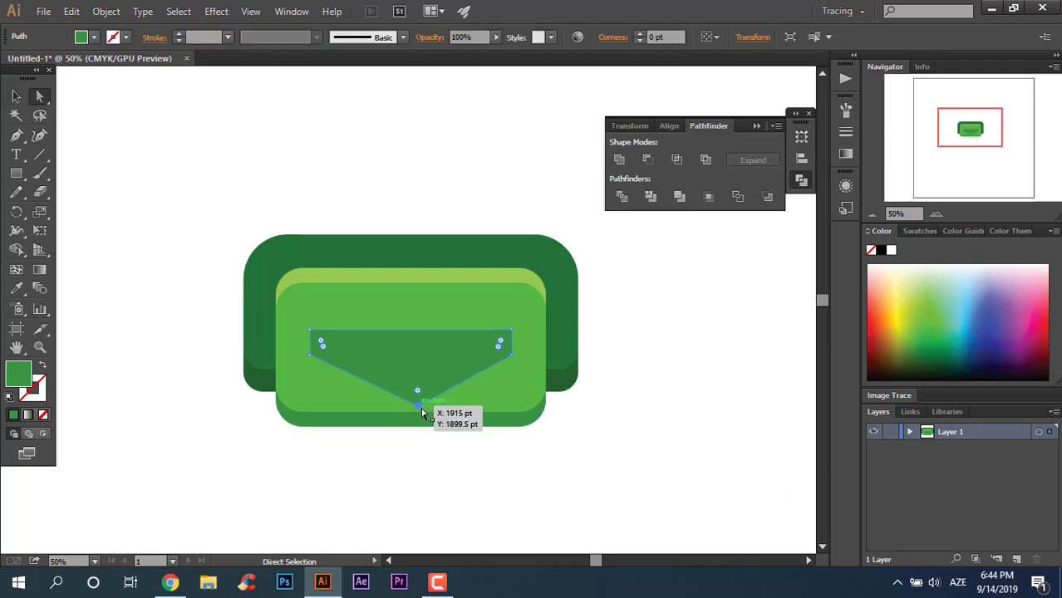
pyautogui.moveTo(419, 408); pyautogui.dragTo(417, 389)
# Step: Round the flap's top corners with the live-corner widget
pyautogui.click(604, 508)
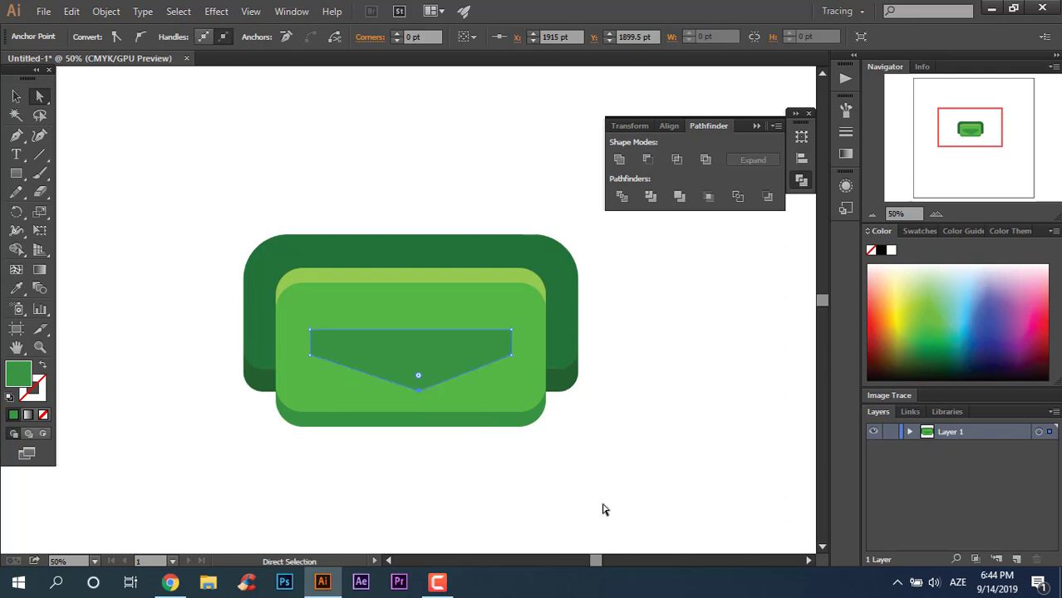
pyautogui.click(418, 385)
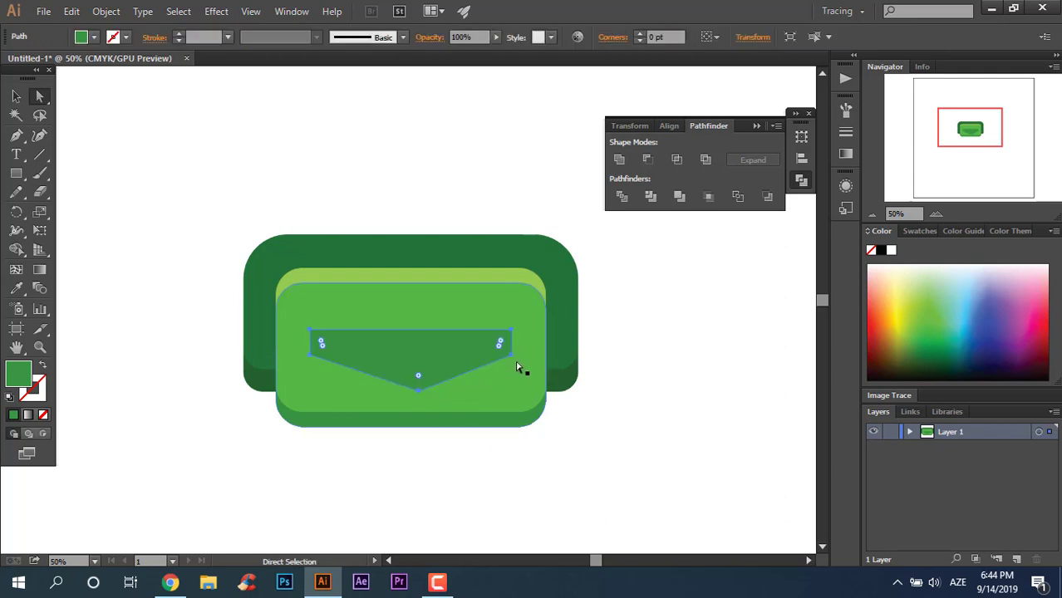
pyautogui.moveTo(499, 347); pyautogui.dragTo(502, 344)
pyautogui.click(16, 97)
pyautogui.click(637, 477)
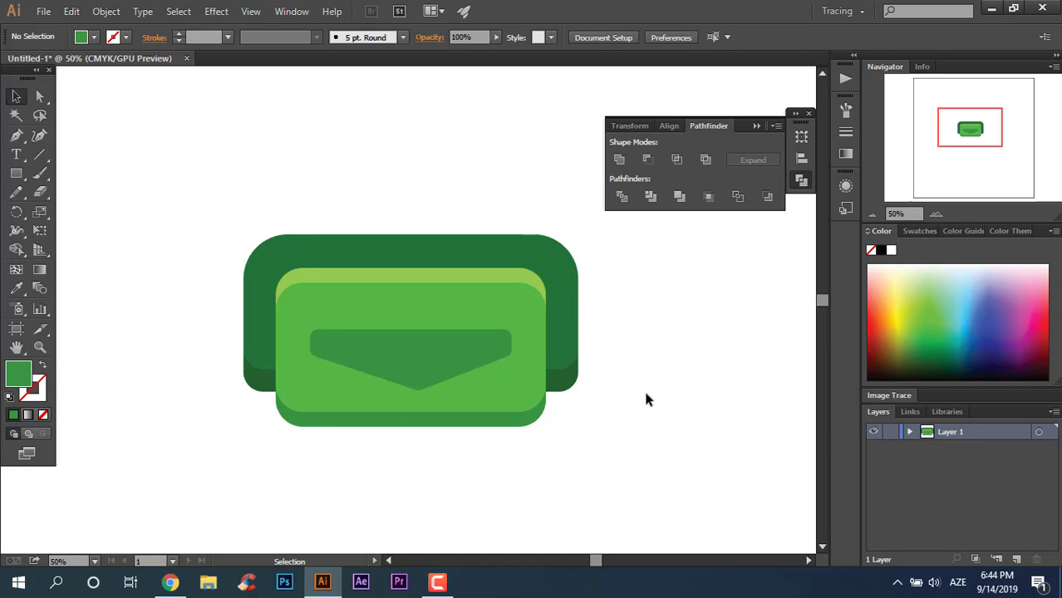
# Step: Draw a 58 pt circle on the flap filled with dark grey-green #2B352B
pyautogui.click(428, 364)
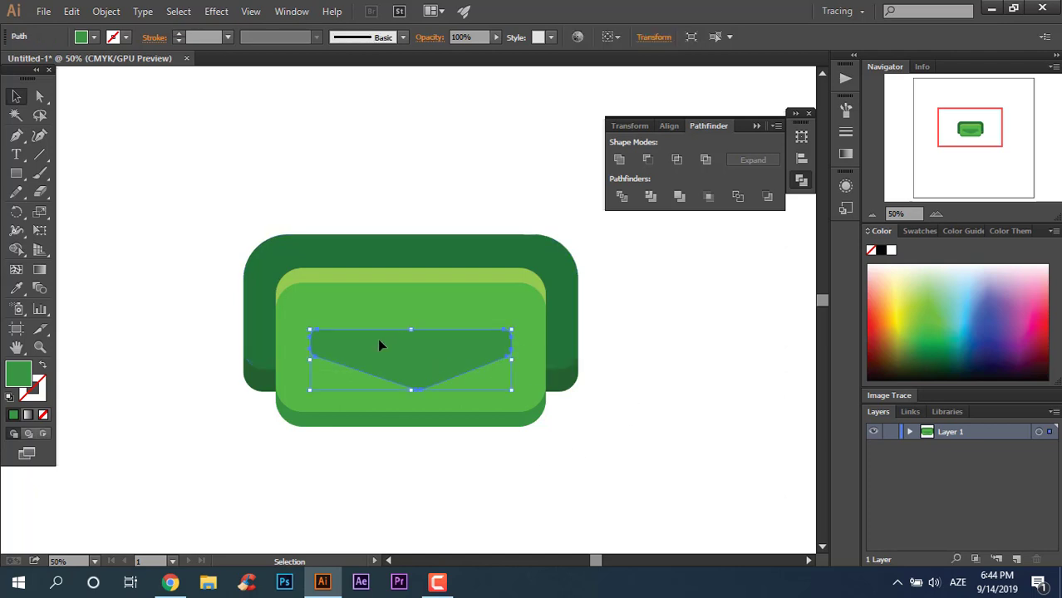
pyautogui.moveTo(16, 173); pyautogui.dragTo(83, 209)
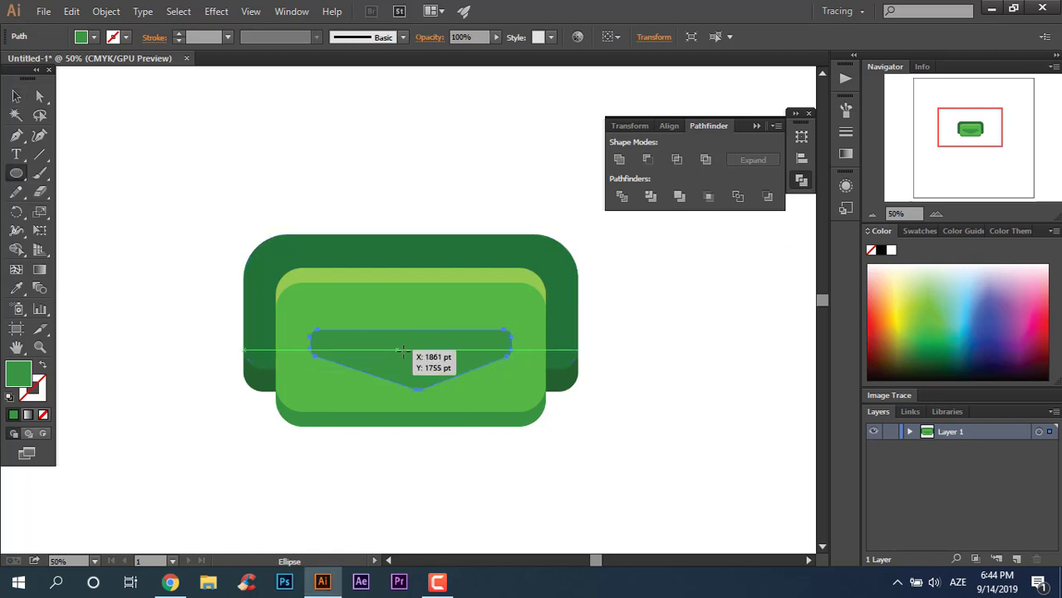
pyautogui.moveTo(411, 356); pyautogui.dragTo(426, 365)
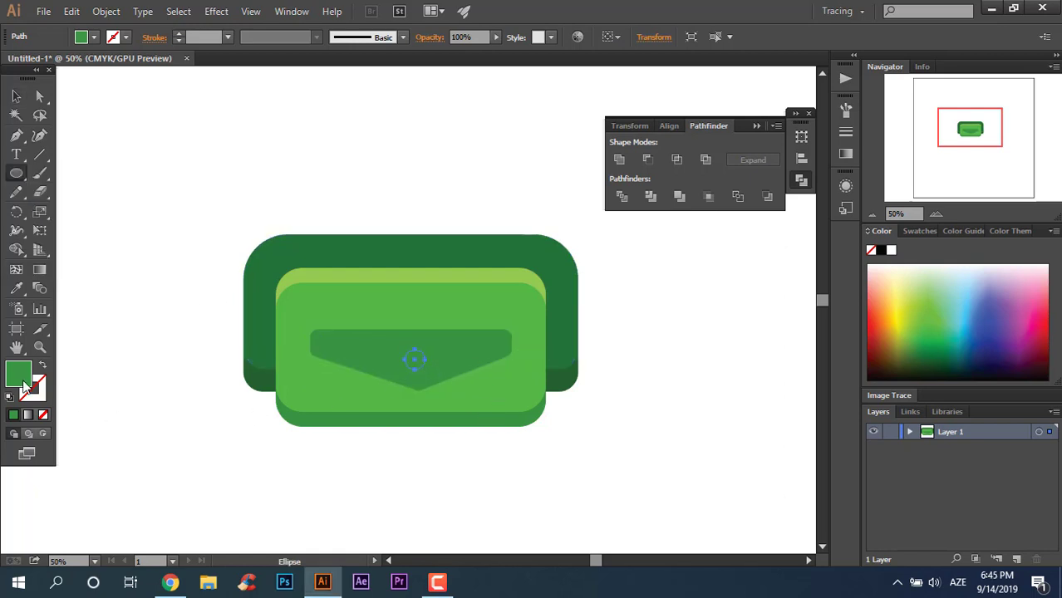
pyautogui.doubleClick(18, 374)
pyautogui.moveTo(607, 309)
pyautogui.mouseDown()
pyautogui.moveTo(555, 370)
pyautogui.moveTo(530, 379)
pyautogui.mouseUp()
pyautogui.click(860, 233)
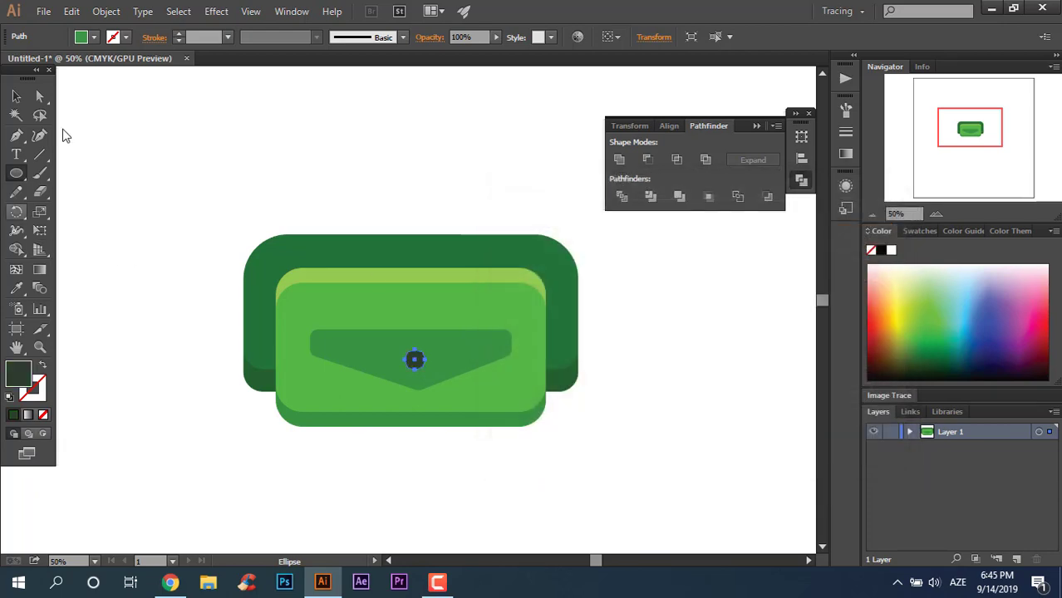
# Step: Nudge the dark button circle into place at the flap's centre
pyautogui.click(18, 97)
pyautogui.moveTo(513, 490); pyautogui.dragTo(248, 157)
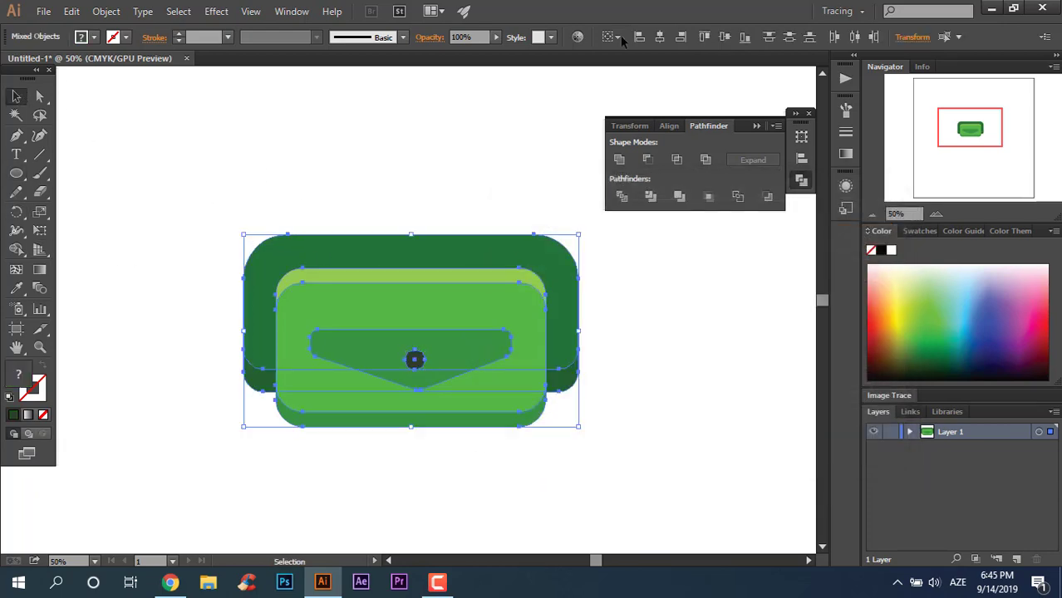
pyautogui.click(700, 326)
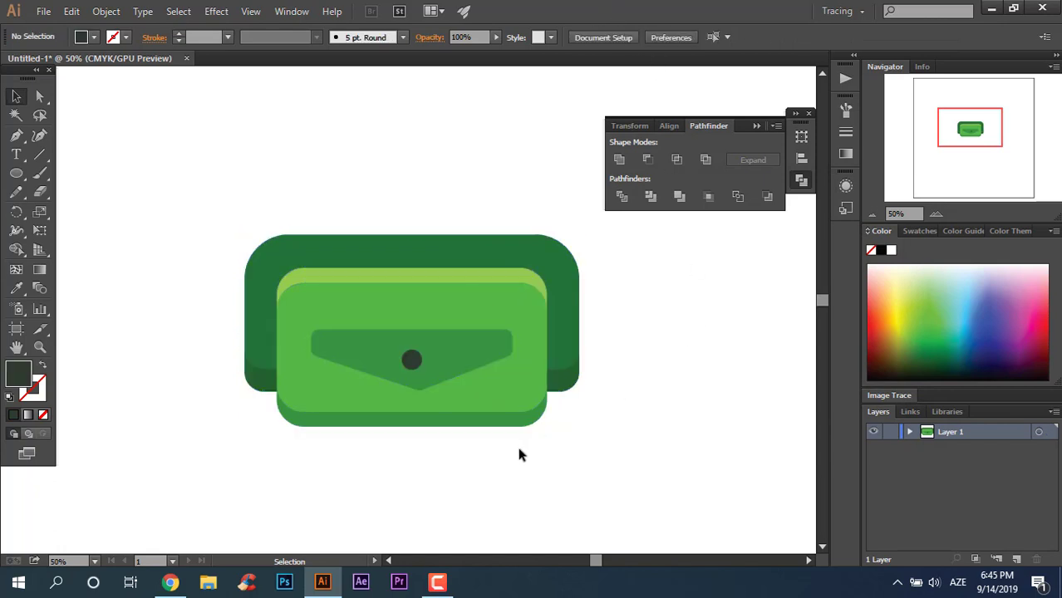
pyautogui.click(434, 369)
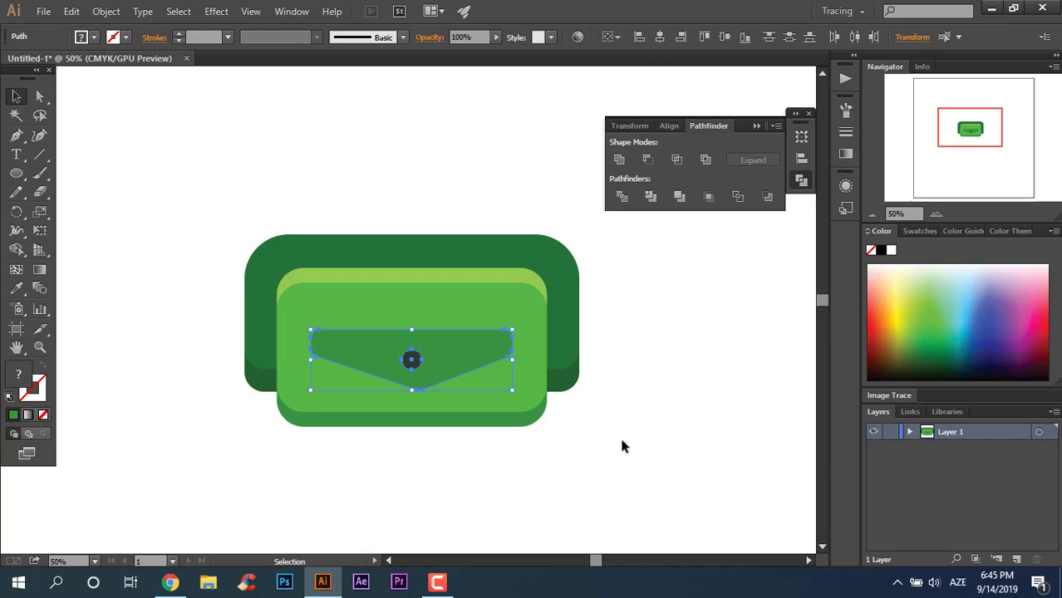
pyautogui.click(475, 478)
pyautogui.moveTo(412, 359); pyautogui.dragTo(491, 450)
pyautogui.click(629, 519)
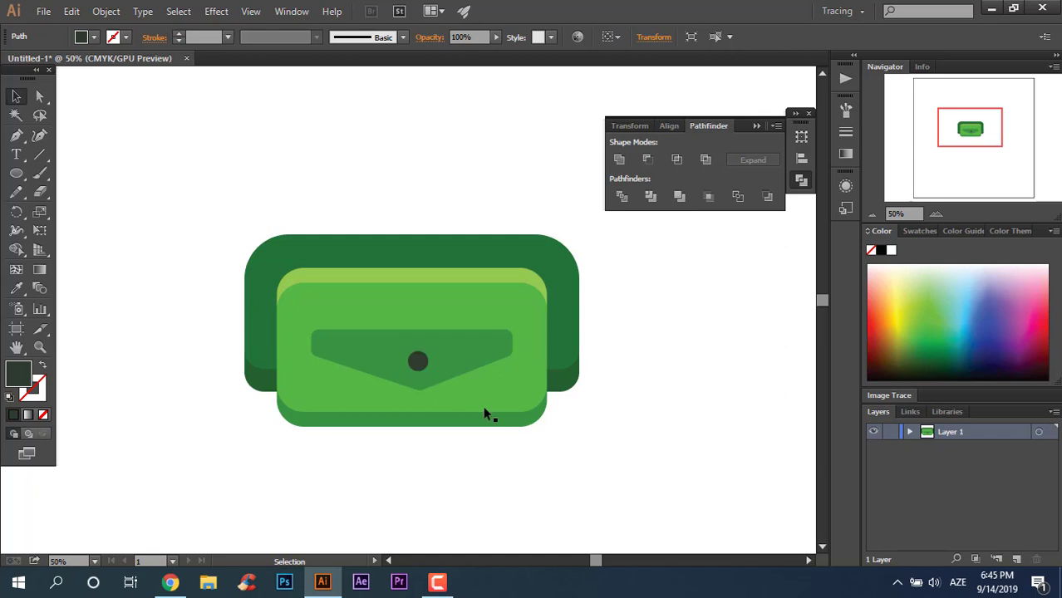
# Step: Round off the flap's bottom anchor point with Direct Selection
pyautogui.click(455, 372)
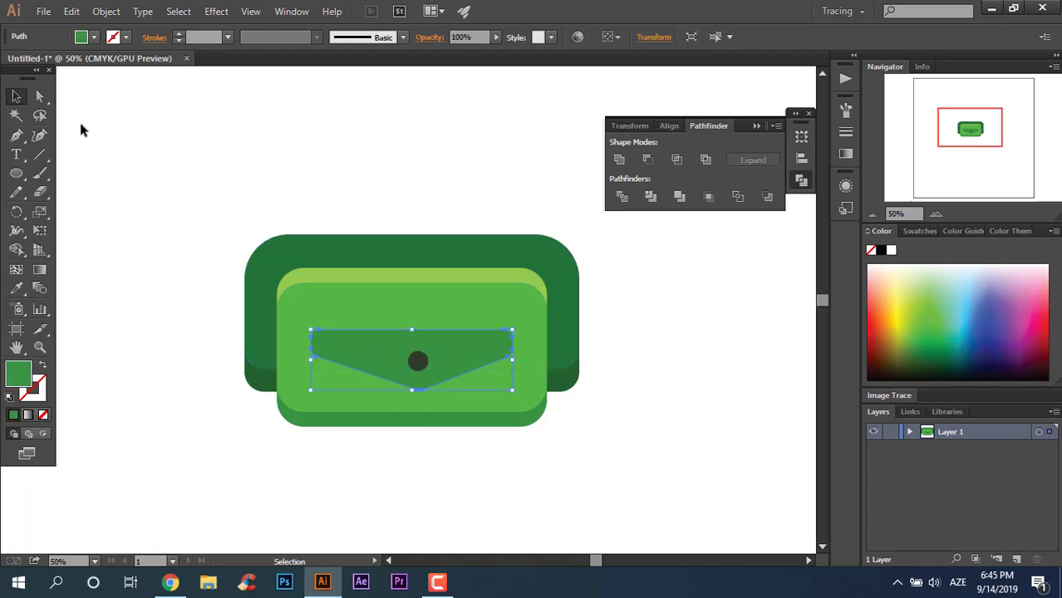
pyautogui.click(40, 96)
pyautogui.moveTo(433, 472)
pyautogui.mouseDown()
pyautogui.moveTo(394, 382)
pyautogui.moveTo(422, 330)
pyautogui.mouseUp()
pyautogui.click(424, 387)
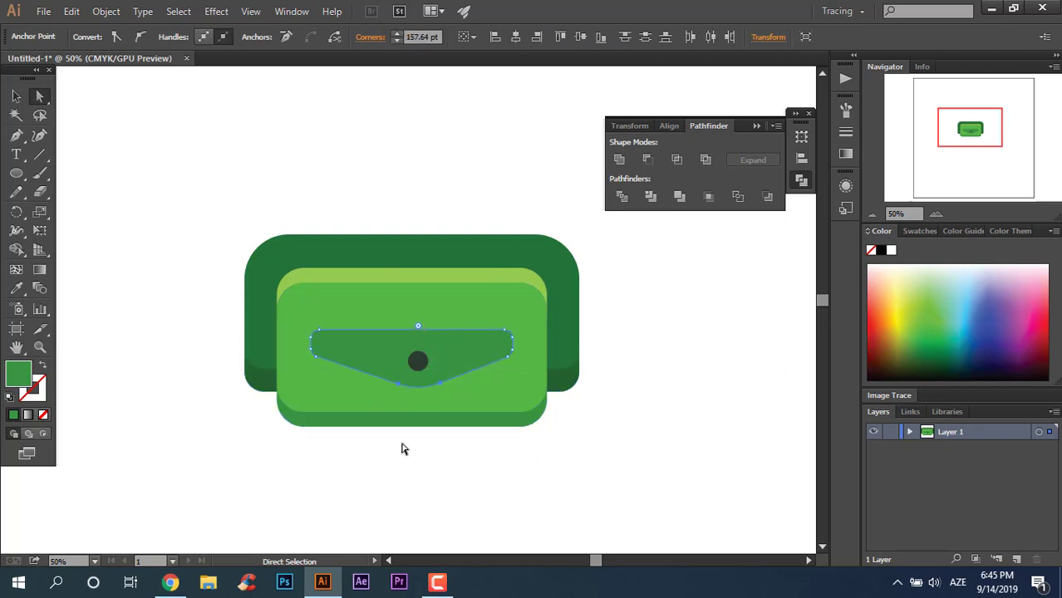
pyautogui.click(18, 98)
# Step: Nudge the dark button slightly lower on the flap
pyautogui.click(656, 405)
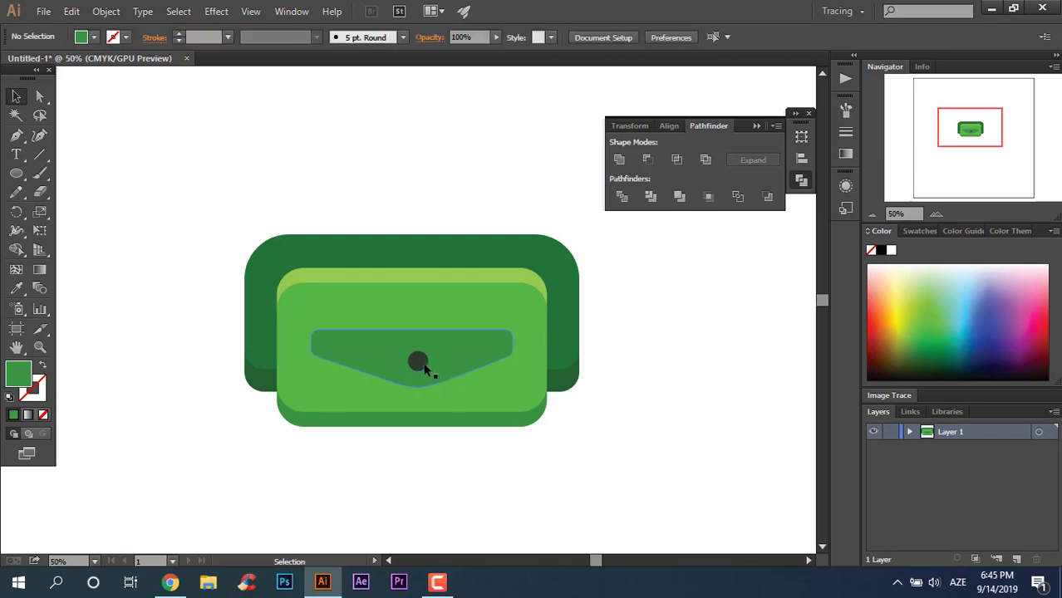
pyautogui.moveTo(421, 363); pyautogui.dragTo(423, 365)
pyautogui.click(612, 444)
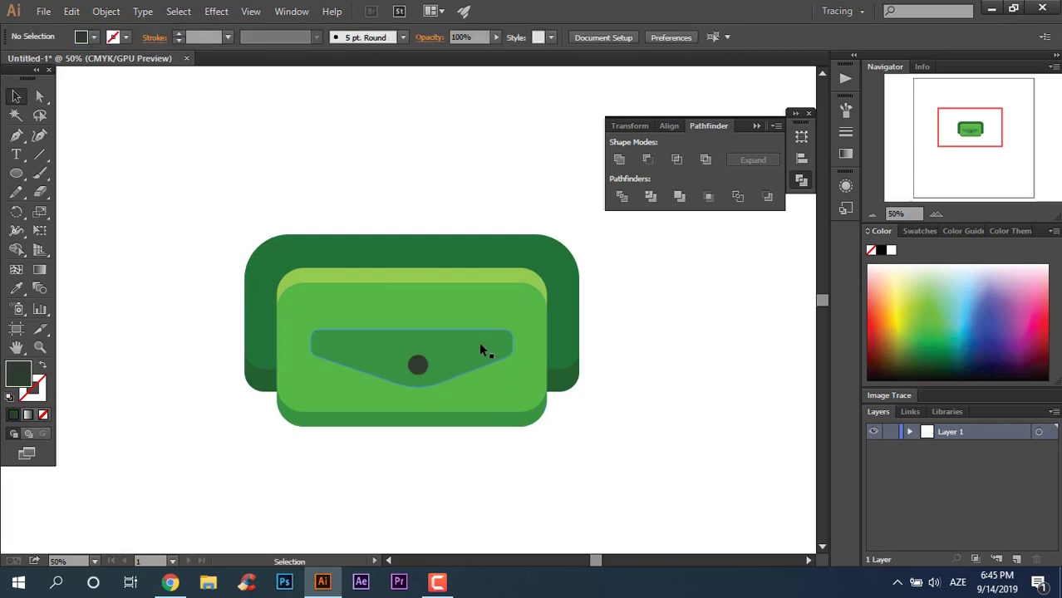
# Step: Place a copy of the flap just below it, filled darker green #327736
pyautogui.moveTo(483, 349); pyautogui.dragTo(493, 375)
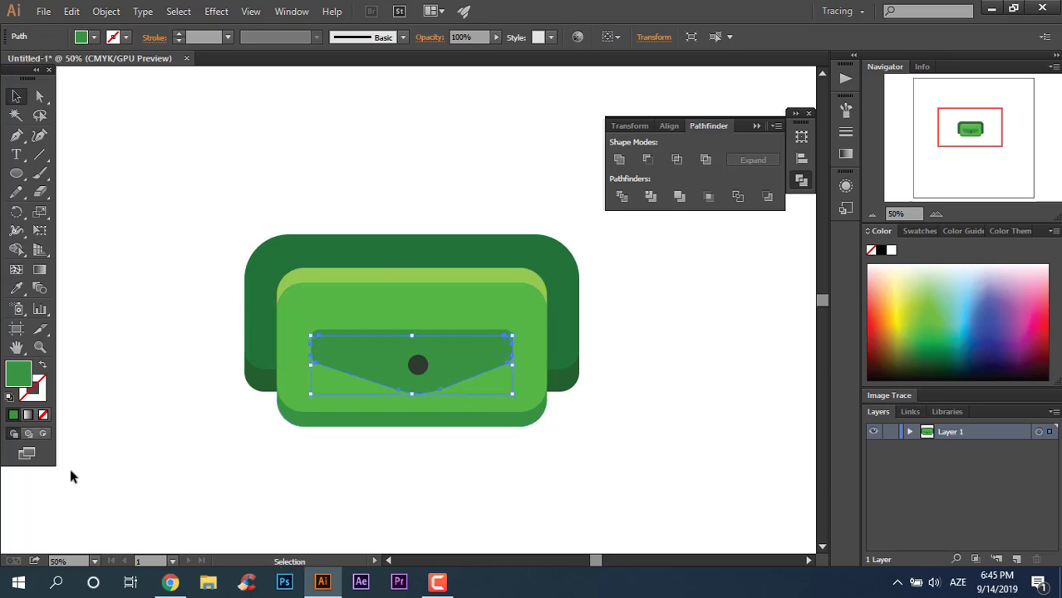
pyautogui.doubleClick(23, 372)
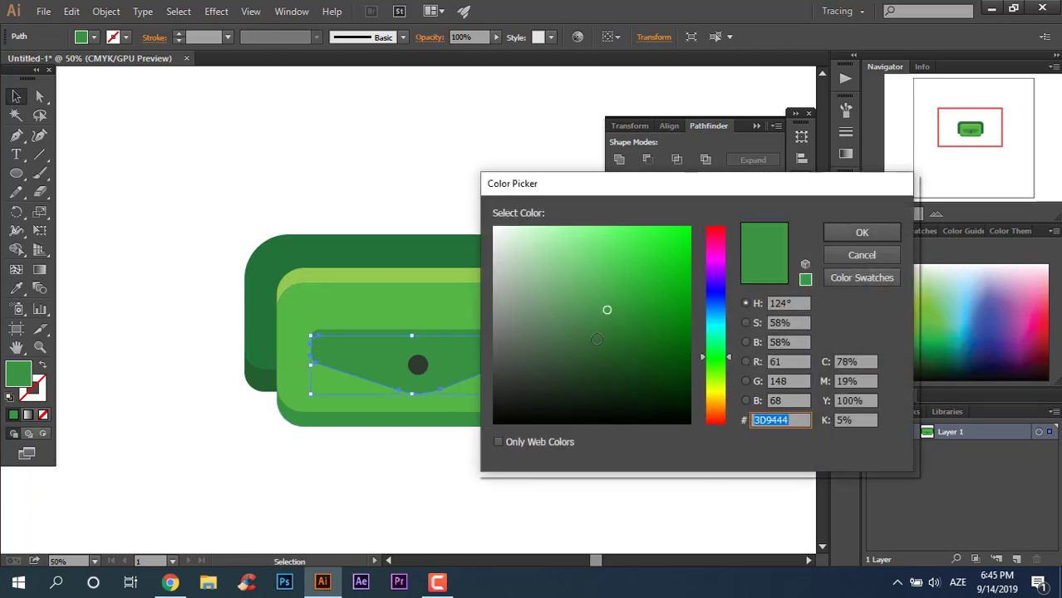
pyautogui.moveTo(606, 309); pyautogui.dragTo(607, 332)
pyautogui.click(848, 233)
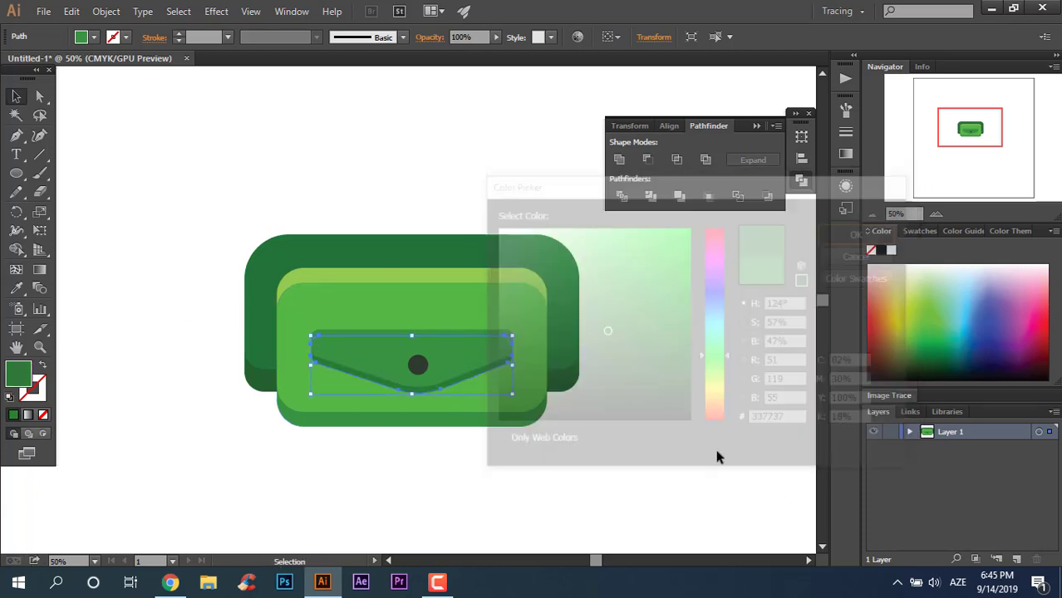
pyautogui.click(594, 467)
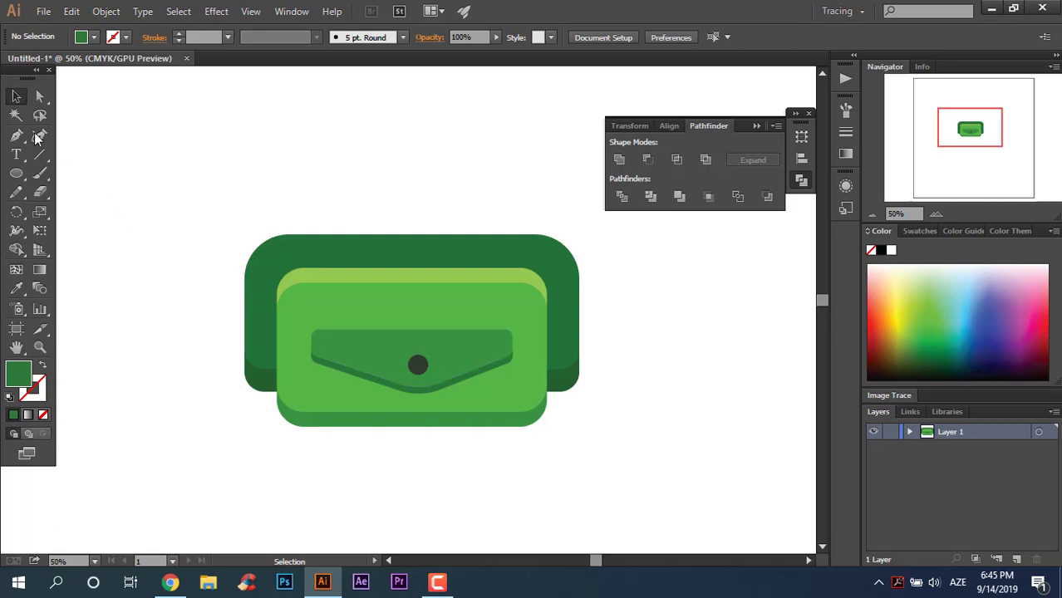
# Step: Draw a thin rounded bar across the pocket top and fill it #CED84E
pyautogui.moveTo(23, 175); pyautogui.dragTo(83, 192)
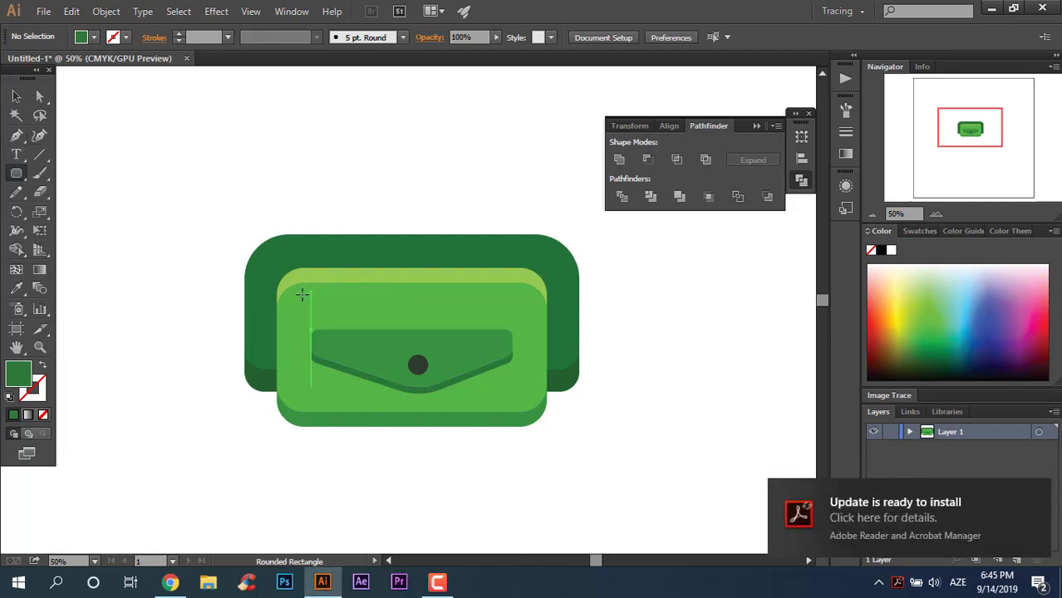
pyautogui.moveTo(301, 296); pyautogui.dragTo(530, 305)
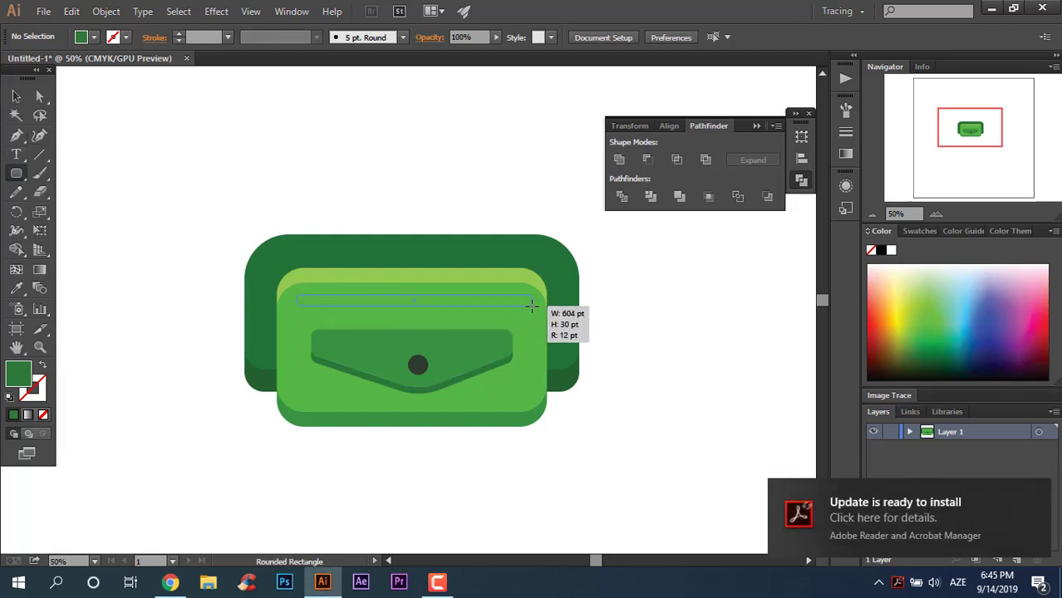
pyautogui.doubleClick(22, 366)
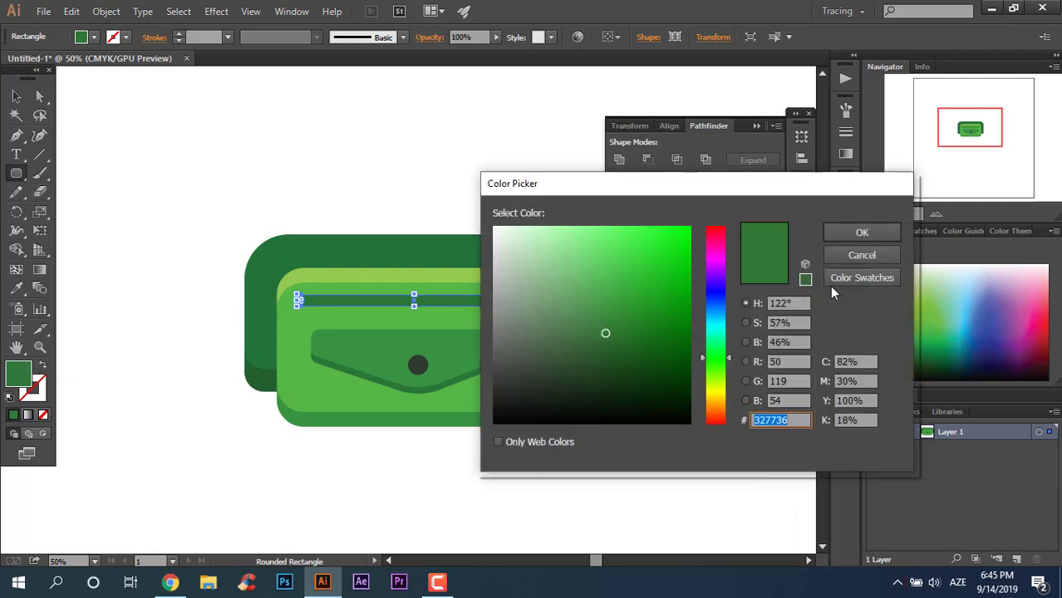
pyautogui.moveTo(715, 358); pyautogui.dragTo(715, 389)
pyautogui.moveTo(617, 254)
pyautogui.mouseDown()
pyautogui.moveTo(624, 247)
pyautogui.moveTo(610, 266)
pyautogui.mouseUp()
pyautogui.click(862, 232)
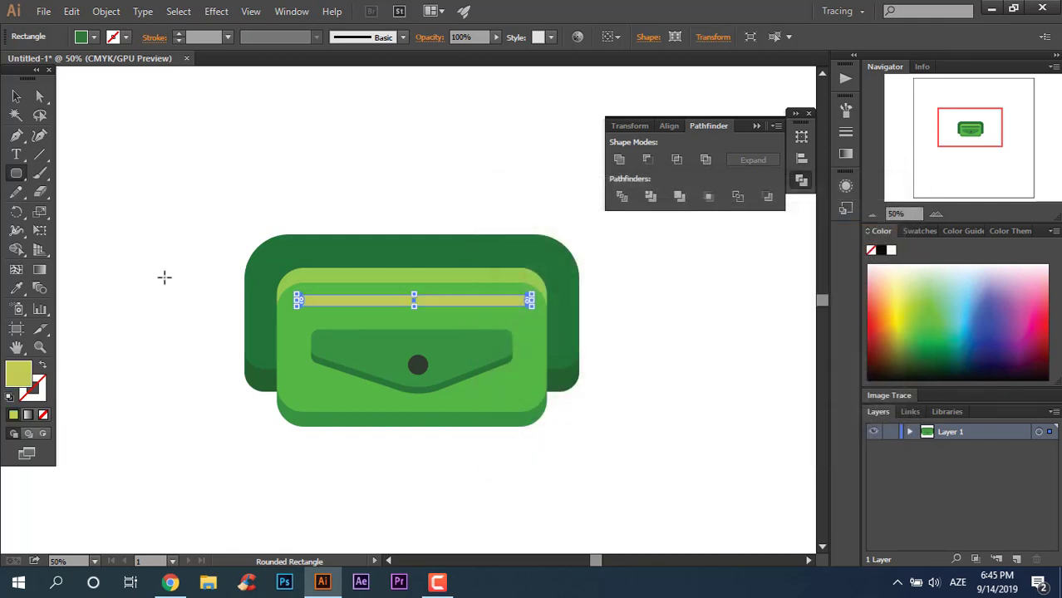
# Step: Widen the yellow-green bar slightly to fit the pocket
pyautogui.press('v')
pyautogui.click(576, 392)
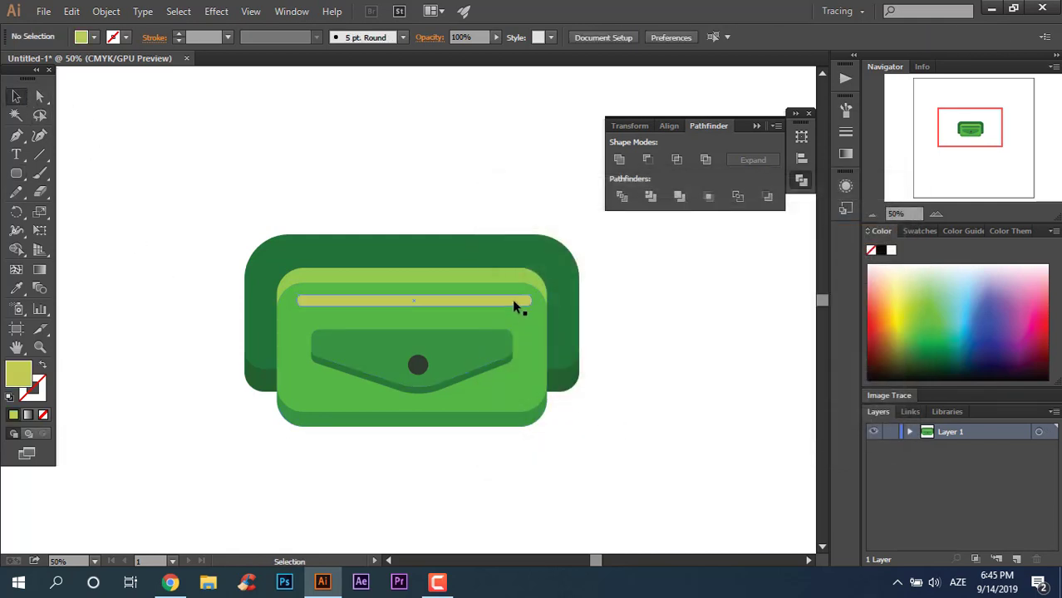
pyautogui.click(447, 306)
pyautogui.moveTo(530, 302); pyautogui.dragTo(533, 310)
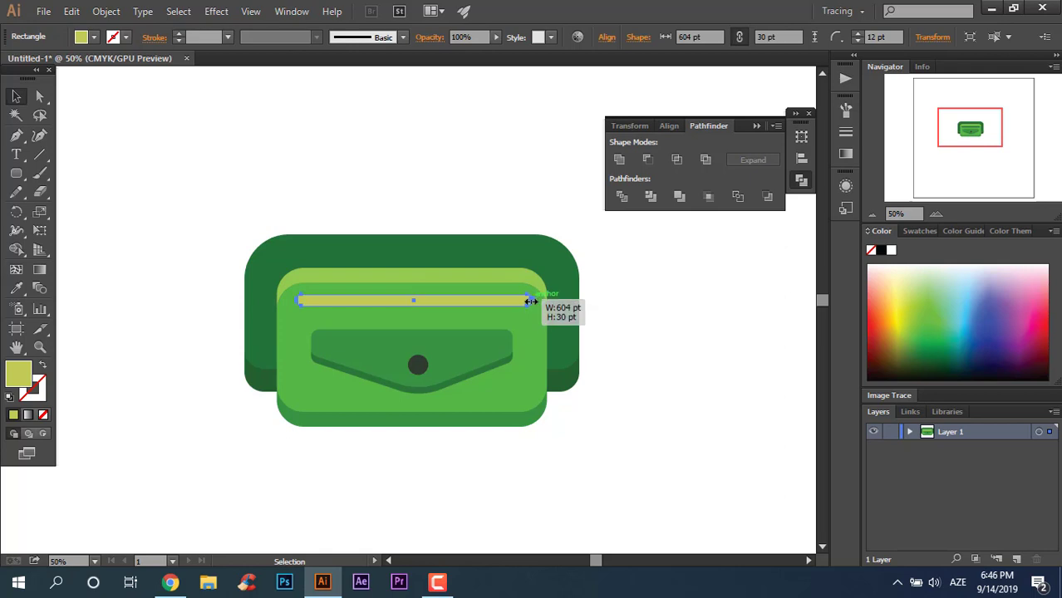
pyautogui.hotkey('ctrl', 'shift', 'a')
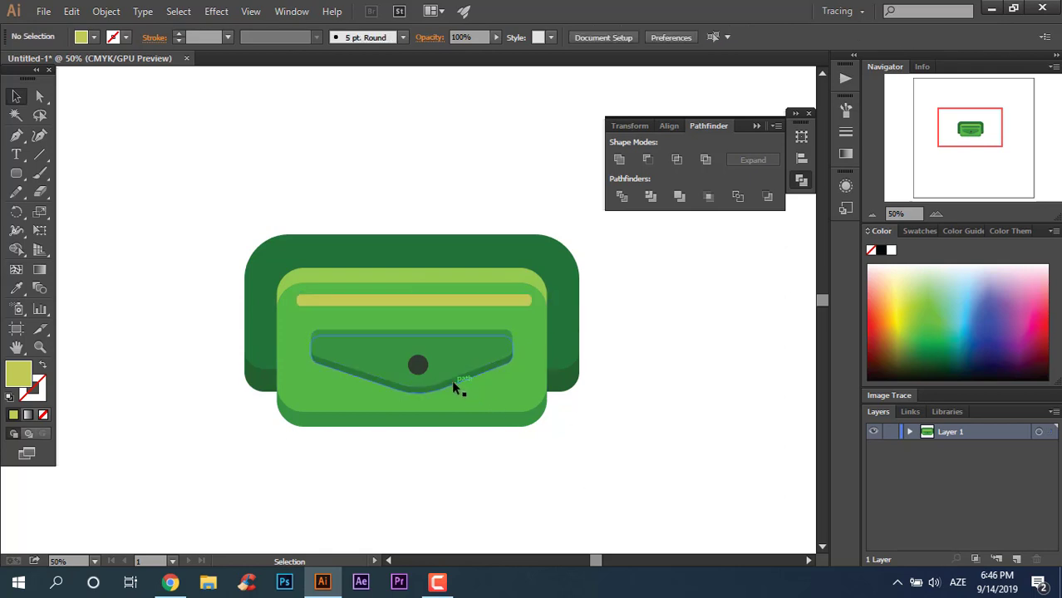
# Step: Join the flap and its shadow paths, then zoom in on the pocket
pyautogui.click(453, 385)
pyautogui.keyDown('shift'); pyautogui.click(456, 357); pyautogui.keyUp('shift')
pyautogui.rightClick(456, 357)
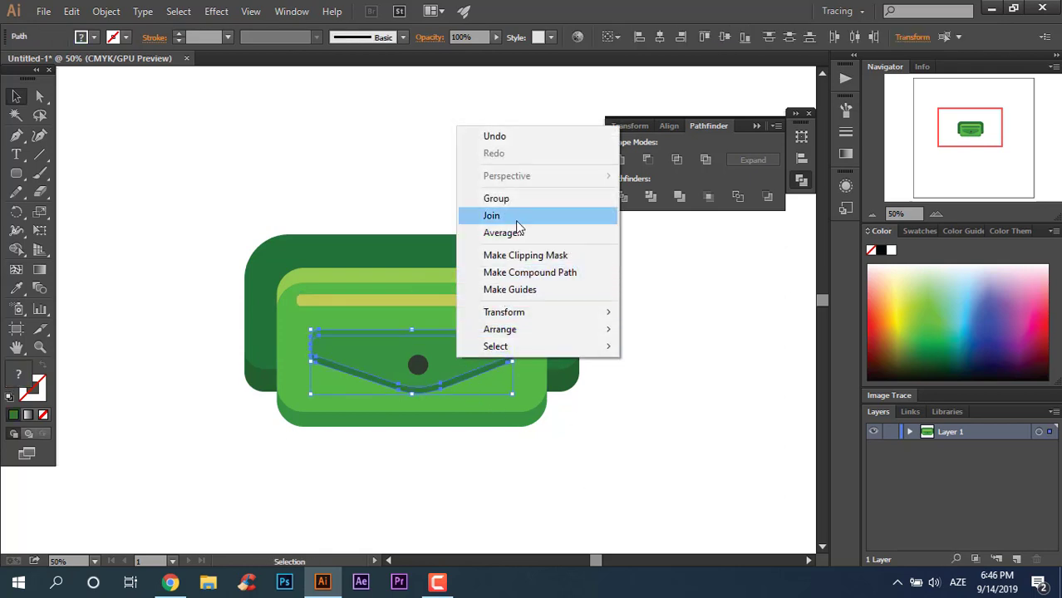
pyautogui.click(518, 215)
pyautogui.keyDown('shift'); pyautogui.click(424, 367); pyautogui.keyUp('shift')
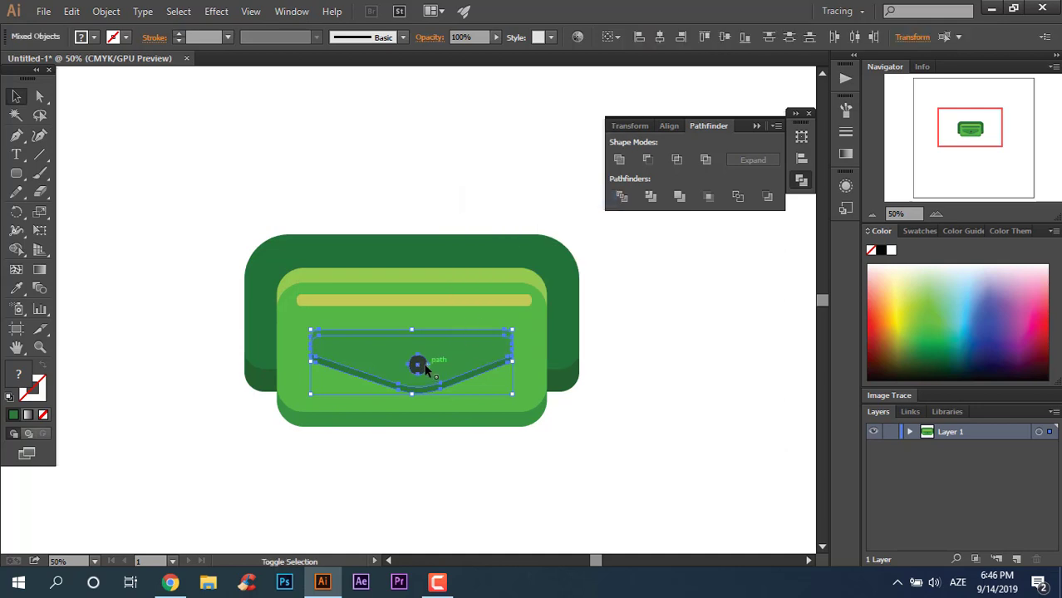
pyautogui.hotkey('ctrl', 'shift', 'a')
pyautogui.press('z')
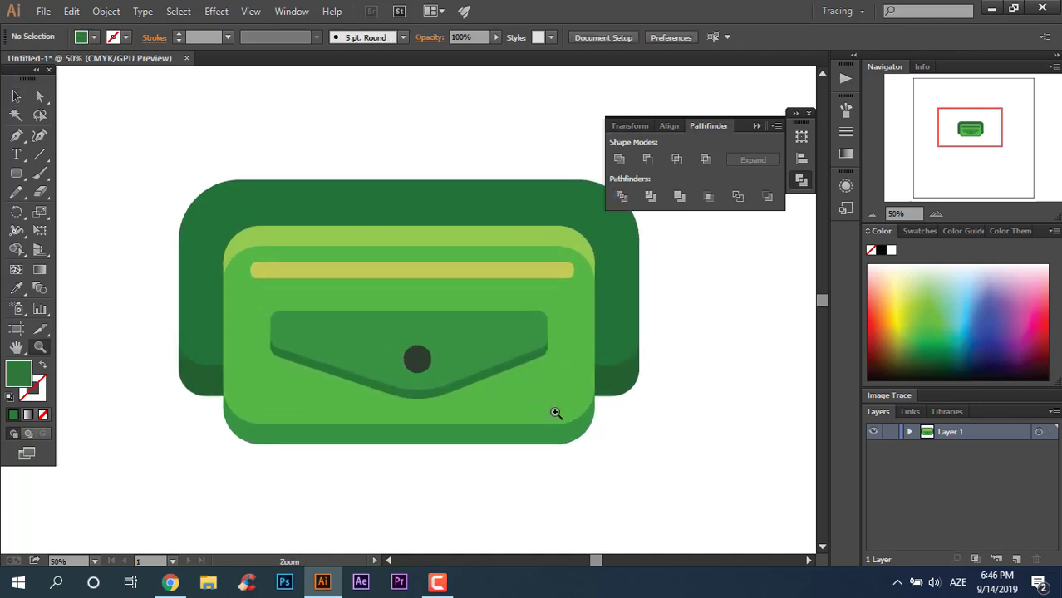
pyautogui.moveTo(420, 378); pyautogui.dragTo(688, 435)
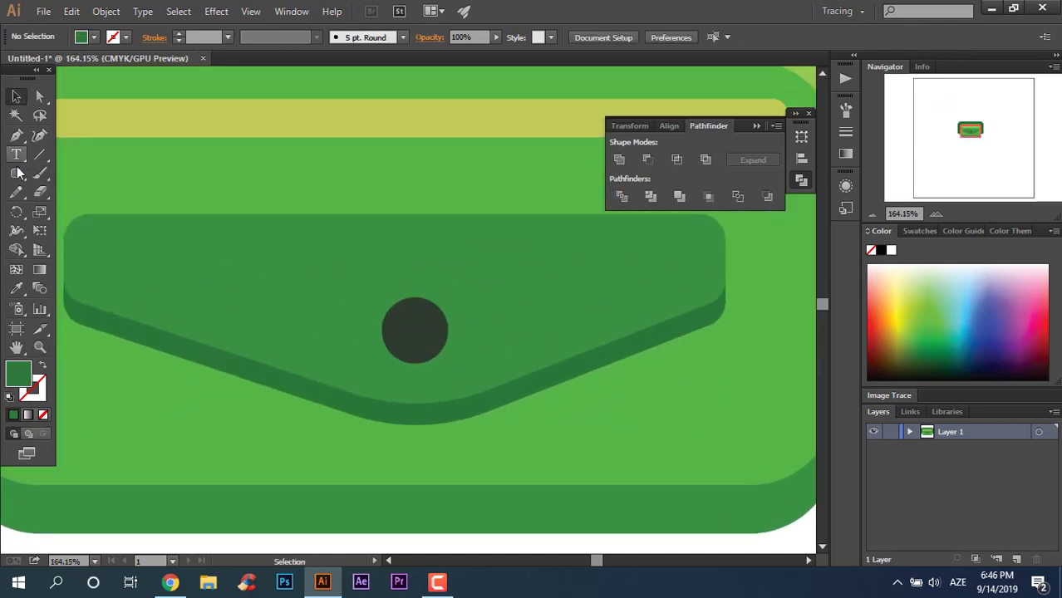
# Step: Make a smaller copy of the button circle inside it with a darker fill
pyautogui.click(16, 96)
pyautogui.click(420, 337)
pyautogui.moveTo(448, 367); pyautogui.dragTo(435, 352)
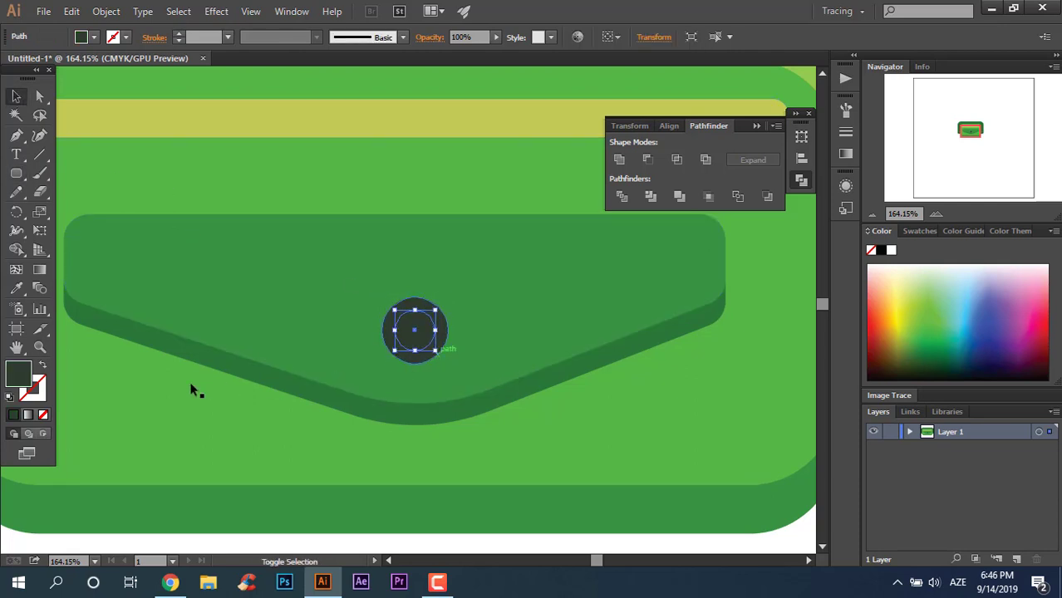
pyautogui.doubleClick(20, 379)
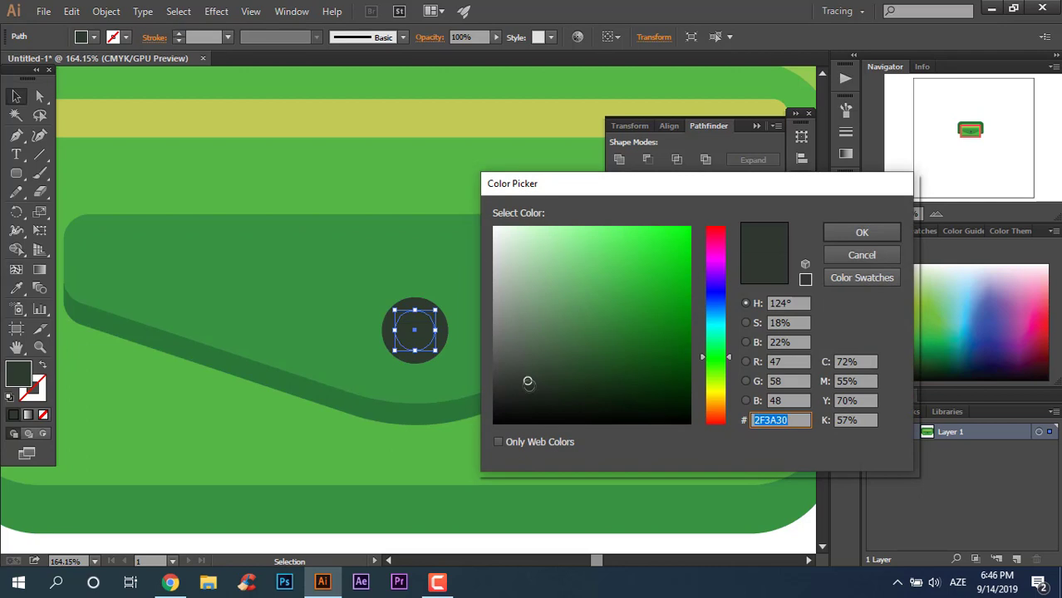
pyautogui.moveTo(528, 381); pyautogui.dragTo(525, 396)
pyautogui.click(863, 233)
# Step: Cut the inner circle into a crescent using a lower copy, Divide, Ungroup and Delete
pyautogui.scroll(1, 534, 361)
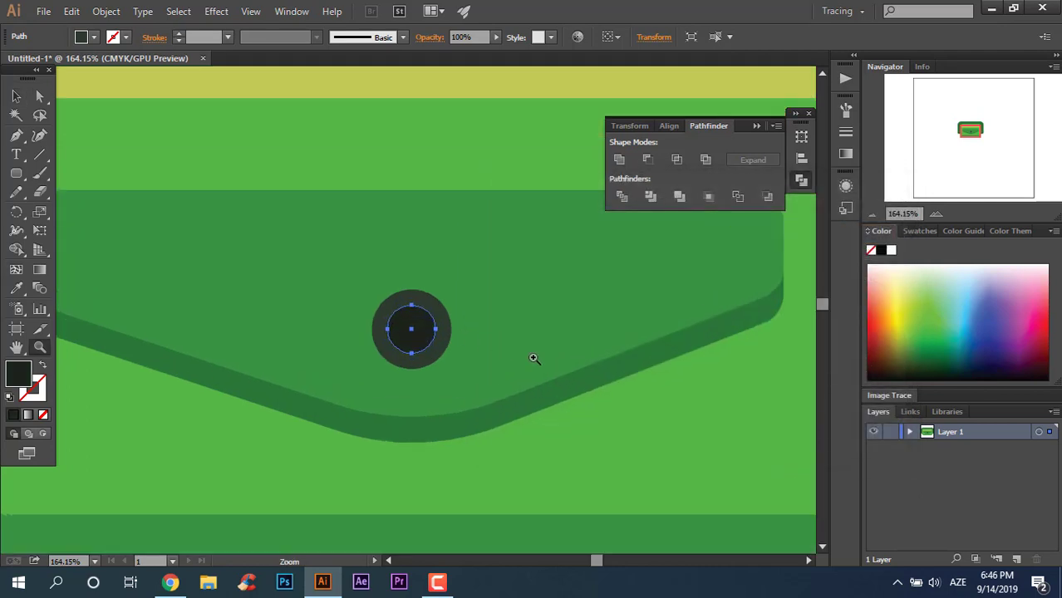
pyautogui.scroll(4, 534, 361)
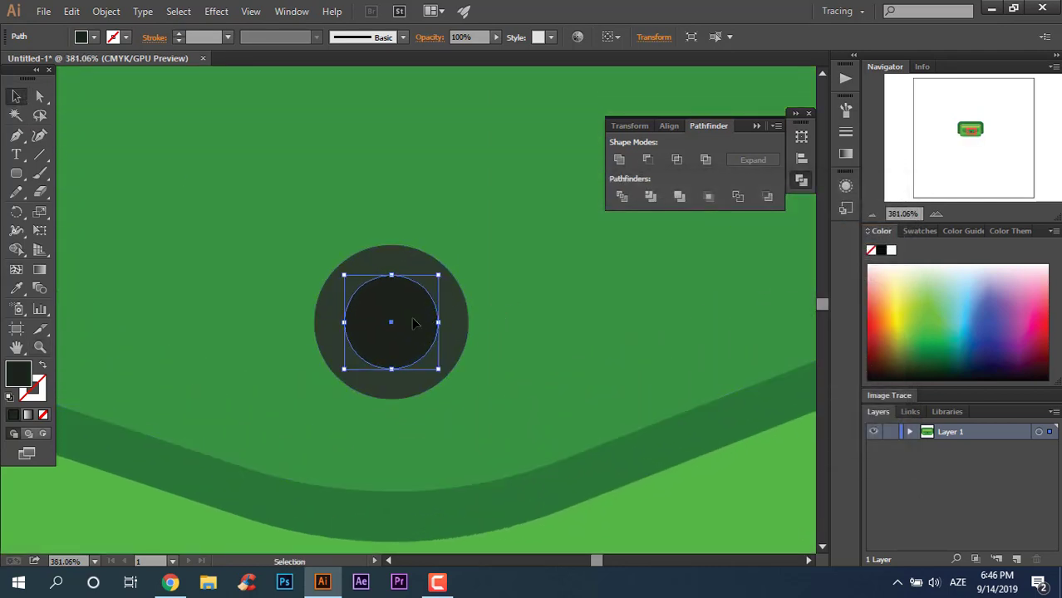
pyautogui.moveTo(415, 323); pyautogui.dragTo(409, 337)
pyautogui.keyDown('shift'); pyautogui.click(428, 295); pyautogui.keyUp('shift')
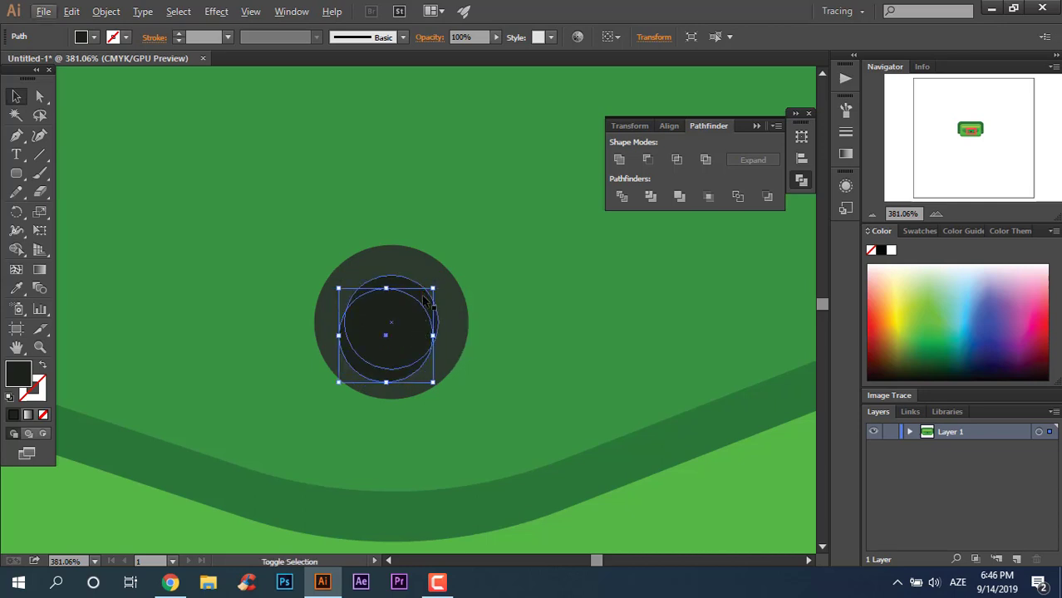
pyautogui.click(623, 196)
pyautogui.rightClick(394, 334)
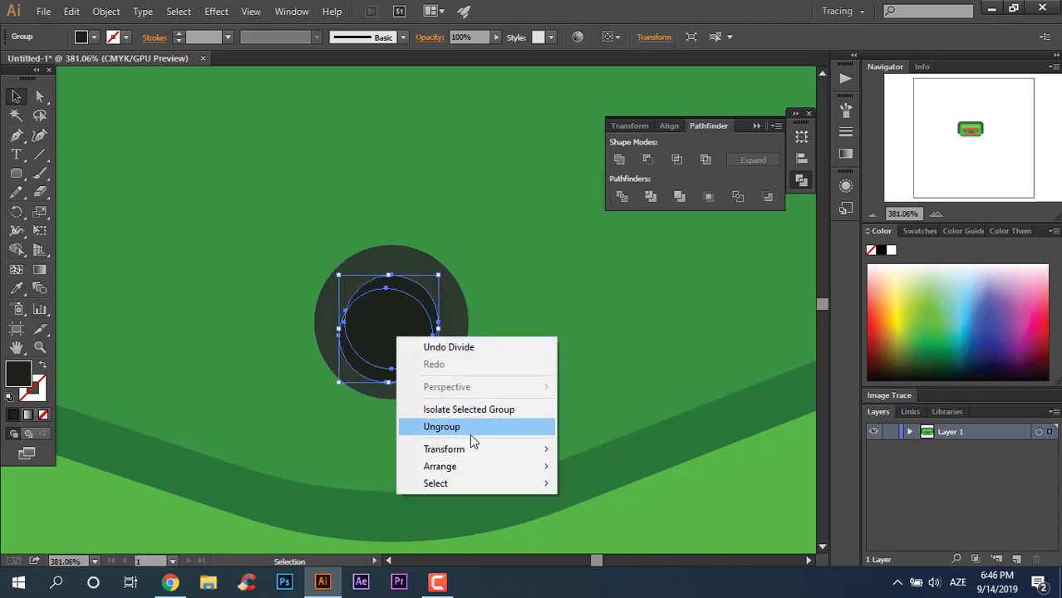
pyautogui.click(470, 432)
pyautogui.click(423, 335)
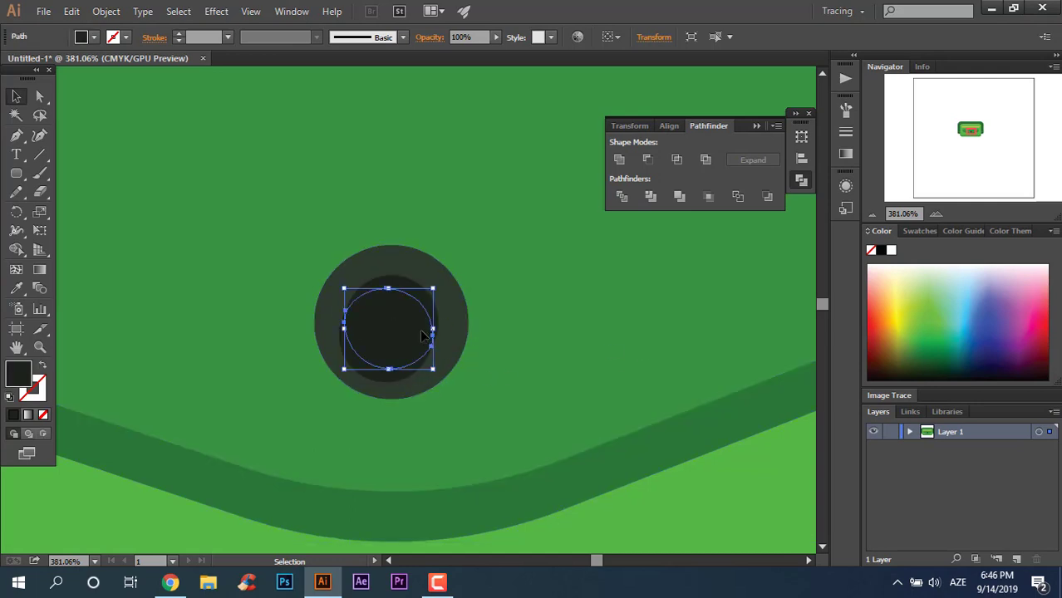
pyautogui.press('Delete')
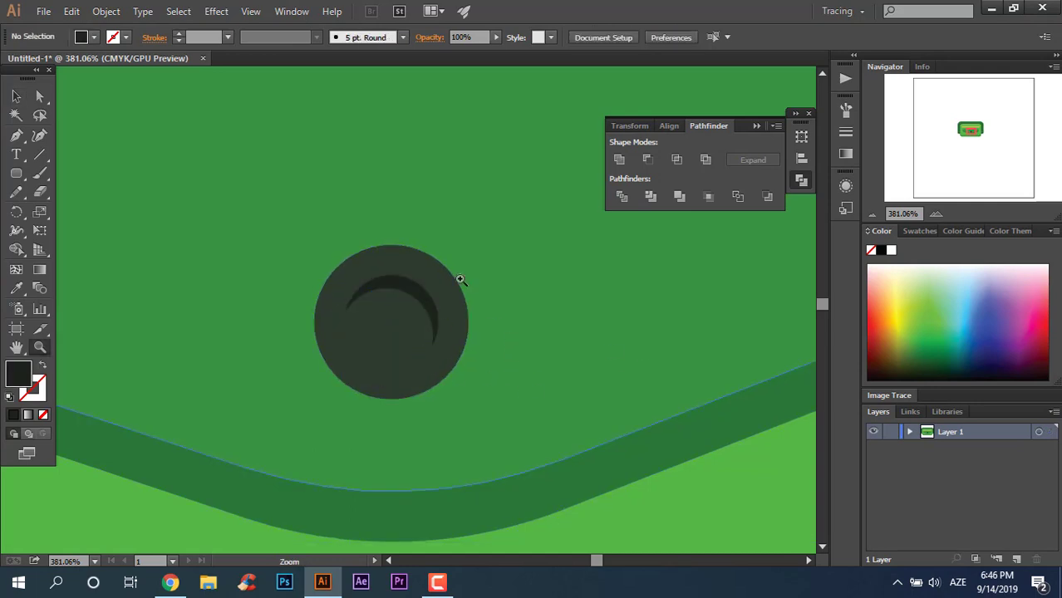
# Step: Group the button and its crescent together
pyautogui.scroll(-5, 462, 281)
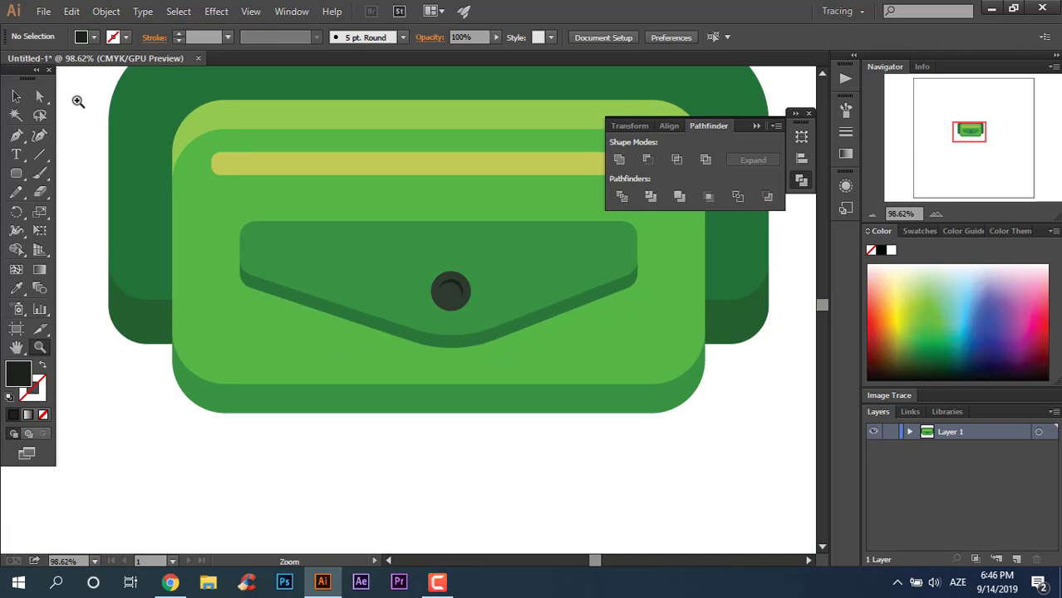
pyautogui.press('v')
pyautogui.click(466, 288)
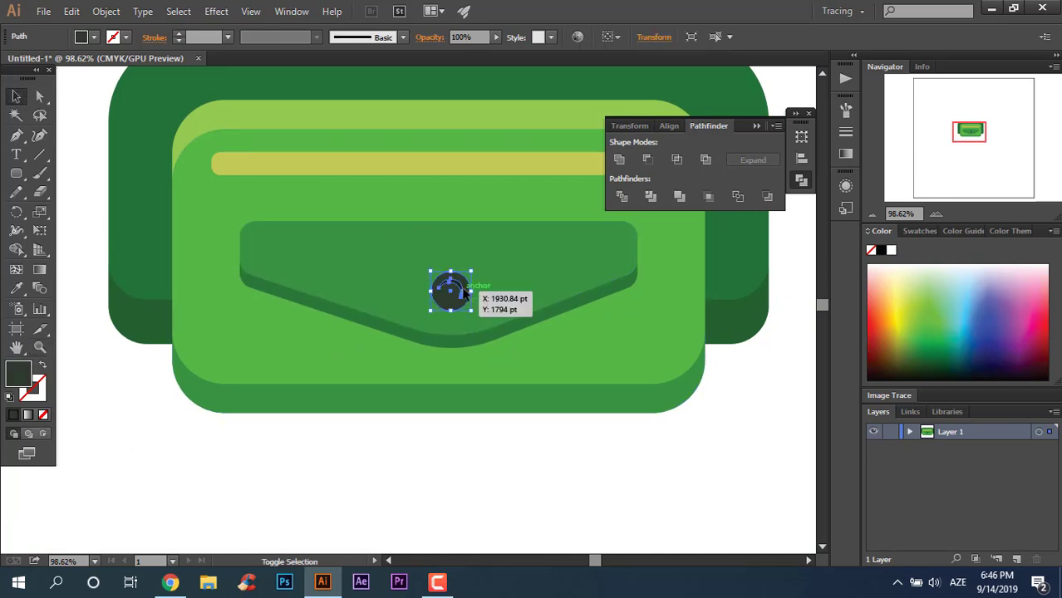
pyautogui.rightClick(464, 288)
pyautogui.click(517, 363)
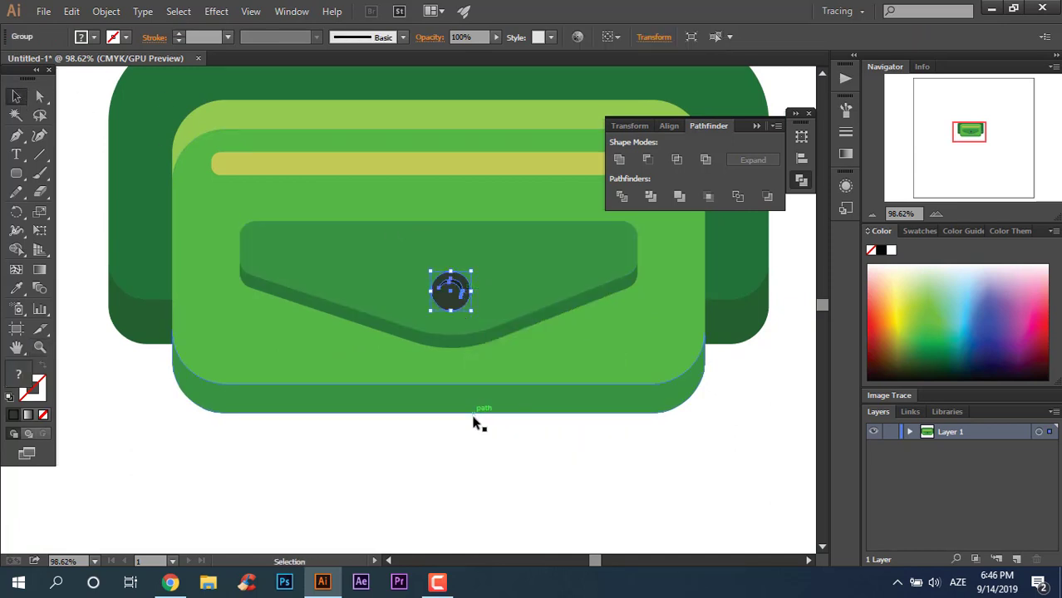
# Step: Select the button with the flap, then zoom to the bag's upper left
pyautogui.keyDown('shift'); pyautogui.click(470, 327); pyautogui.keyUp('shift')
pyautogui.rightClick(464, 296)
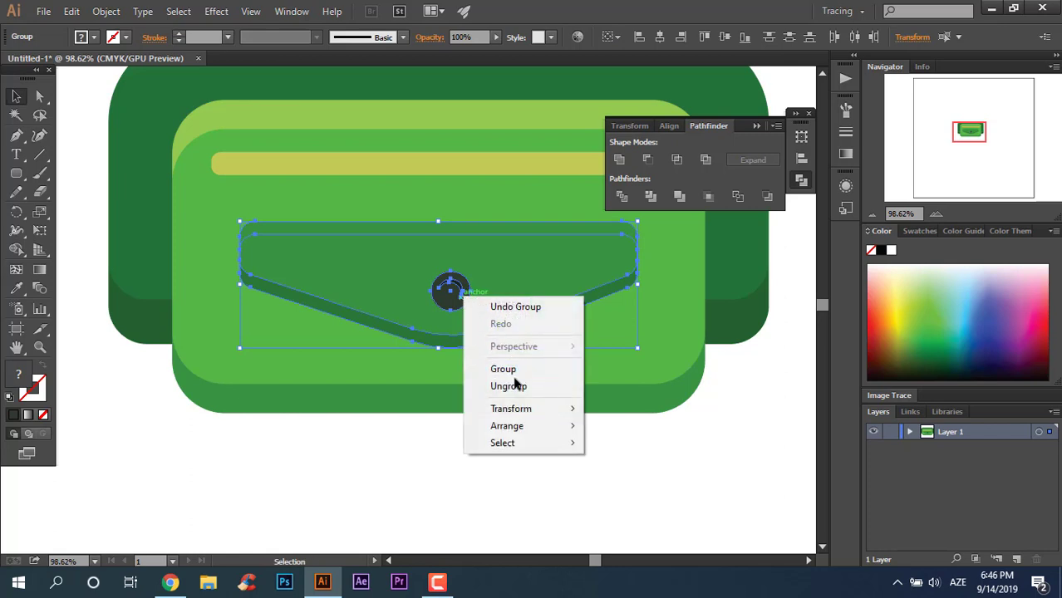
pyautogui.click(503, 369)
pyautogui.hotkey('ctrl', 'shift', 'a')
pyautogui.press('z')
pyautogui.moveTo(650, 358); pyautogui.dragTo(624, 386)
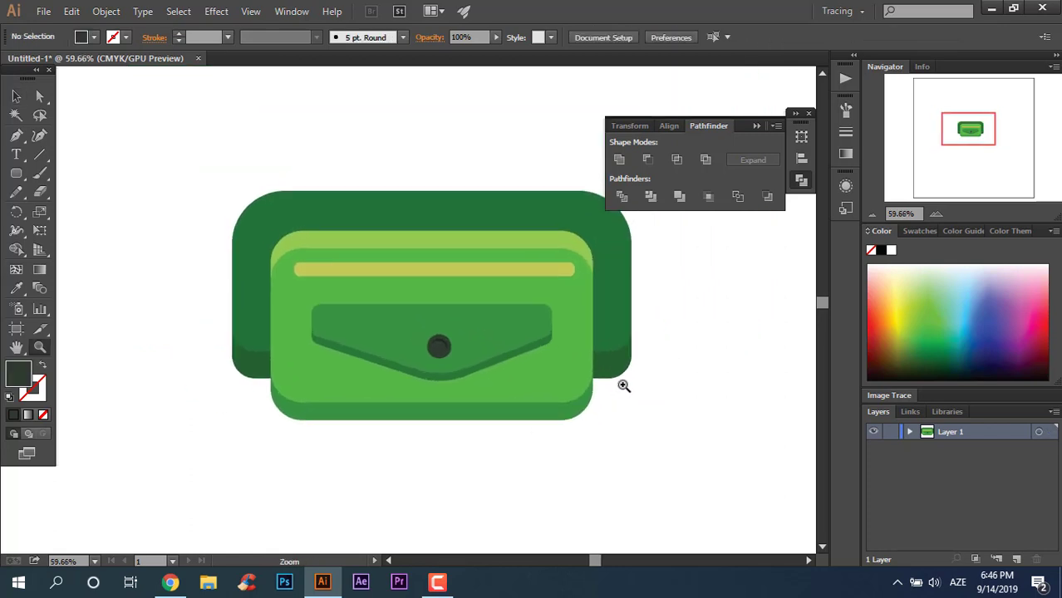
pyautogui.moveTo(355, 283); pyautogui.dragTo(399, 284)
# Step: Draw two overlapping dark rounded rectangles below the yellow stripe
pyautogui.click(39, 191)
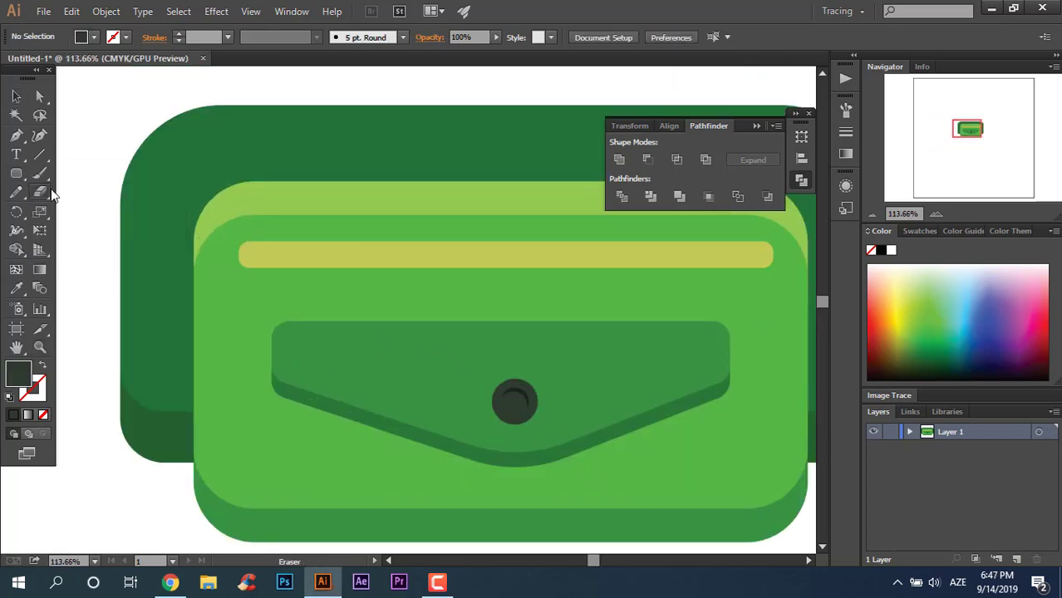
pyautogui.click(16, 173)
pyautogui.moveTo(261, 264)
pyautogui.mouseDown()
pyautogui.moveTo(297, 310)
pyautogui.moveTo(361, 332)
pyautogui.mouseUp()
pyautogui.press('z')
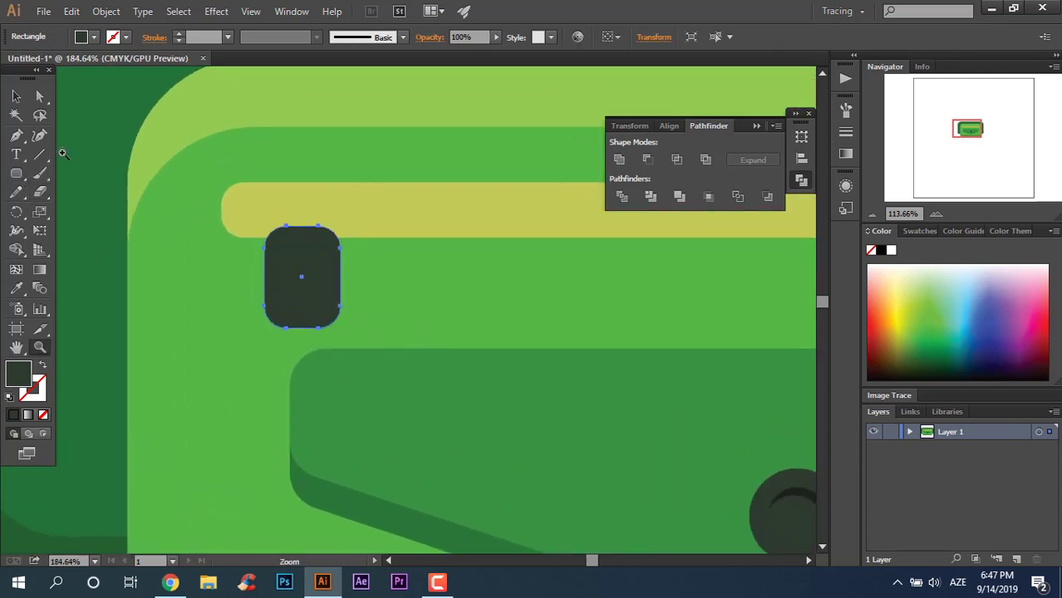
pyautogui.click(15, 172)
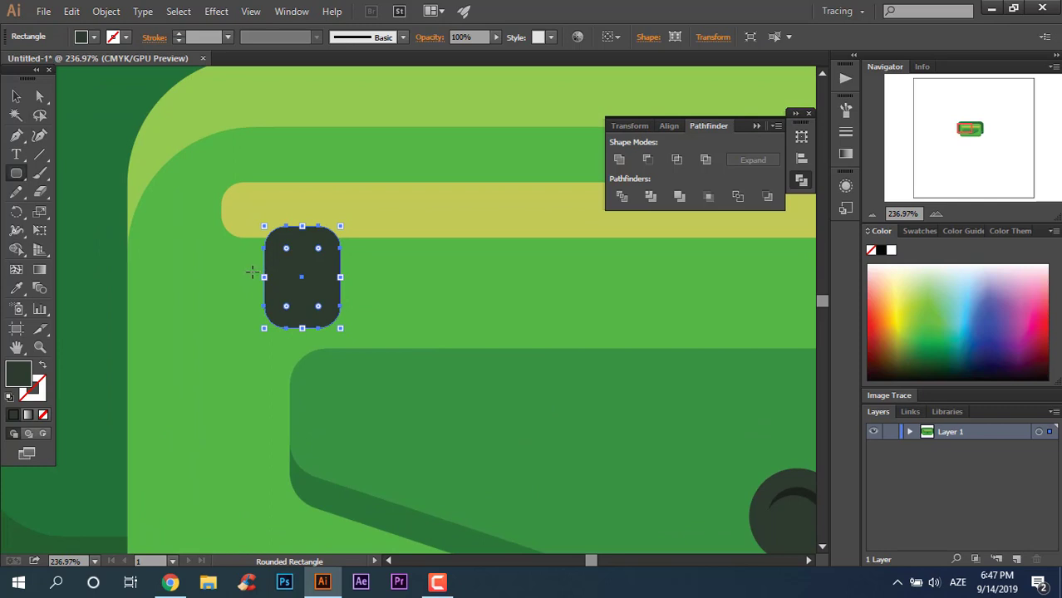
pyautogui.moveTo(251, 266); pyautogui.dragTo(353, 325)
# Step: Unite the two shapes into a padlock body and round its shoulder corners
pyautogui.click(17, 96)
pyautogui.keyDown('shift'); pyautogui.click(302, 228); pyautogui.keyUp('shift')
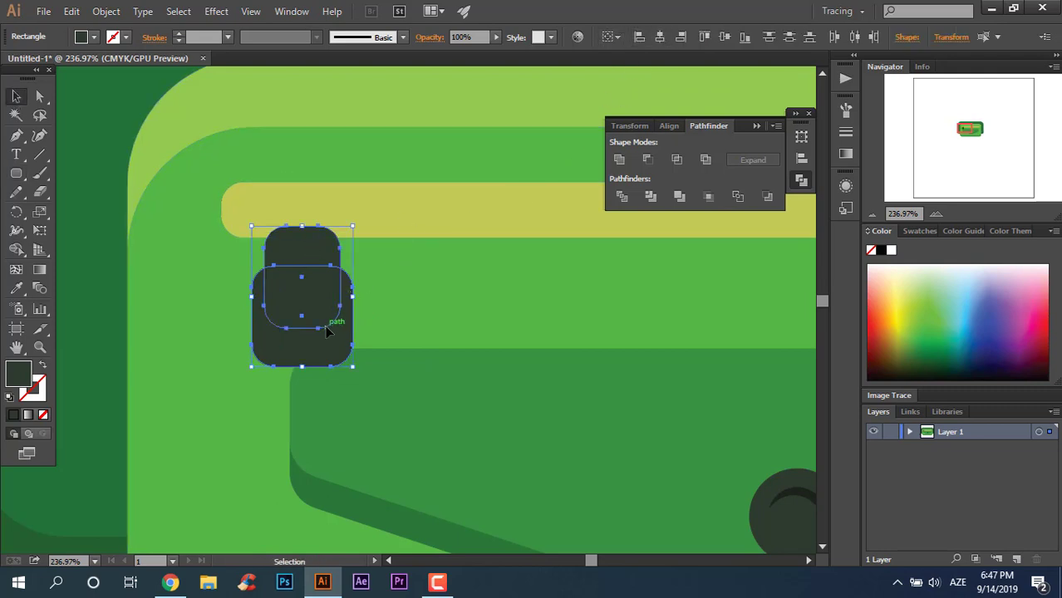
pyautogui.click(620, 160)
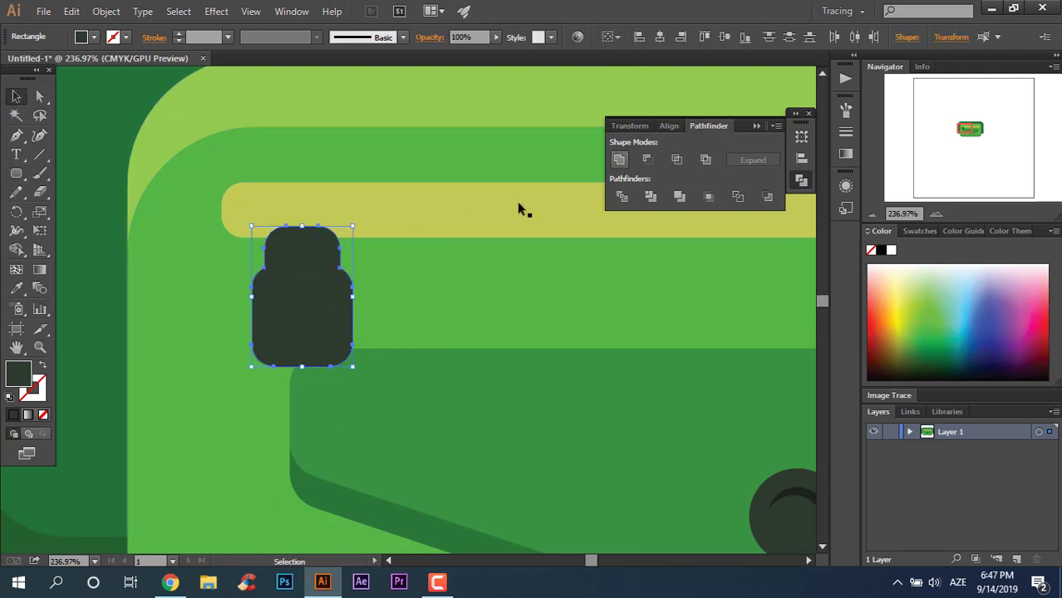
pyautogui.click(40, 97)
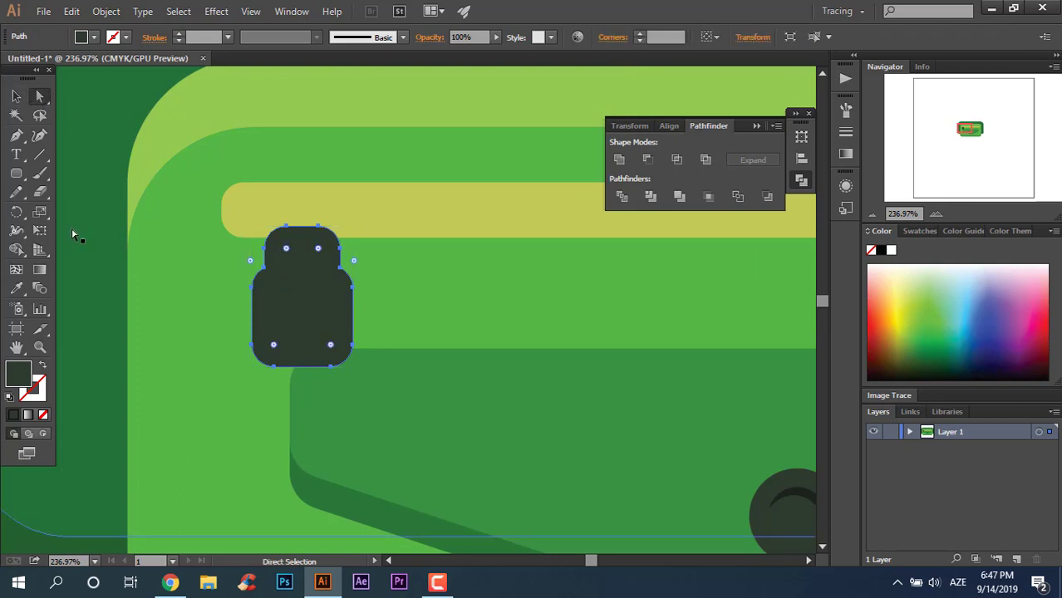
pyautogui.click(108, 241)
pyautogui.click(265, 270)
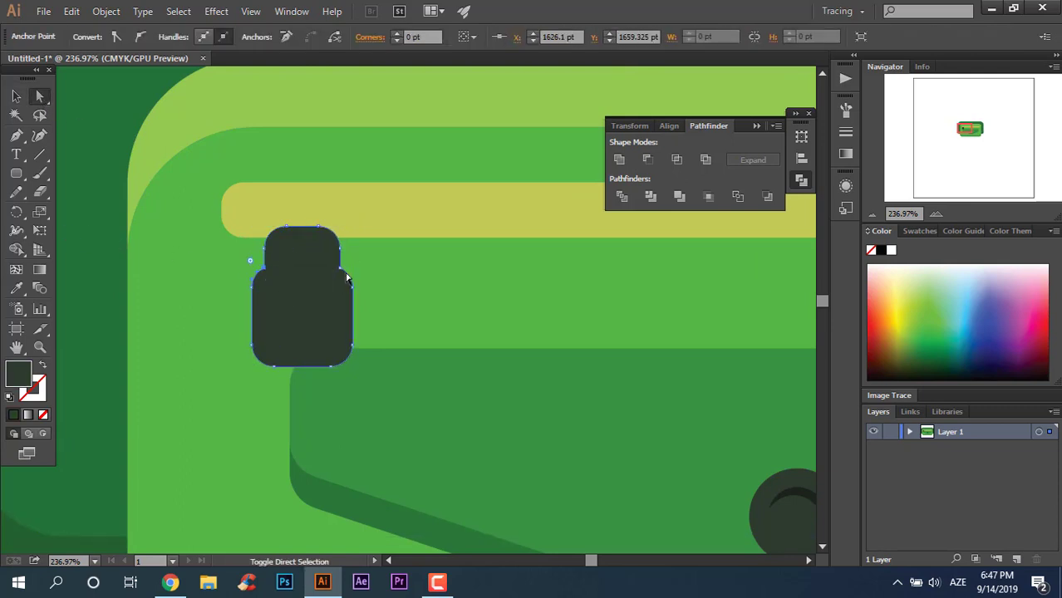
pyautogui.keyDown('shift'); pyautogui.click(341, 269); pyautogui.keyUp('shift')
pyautogui.moveTo(353, 265); pyautogui.dragTo(403, 237)
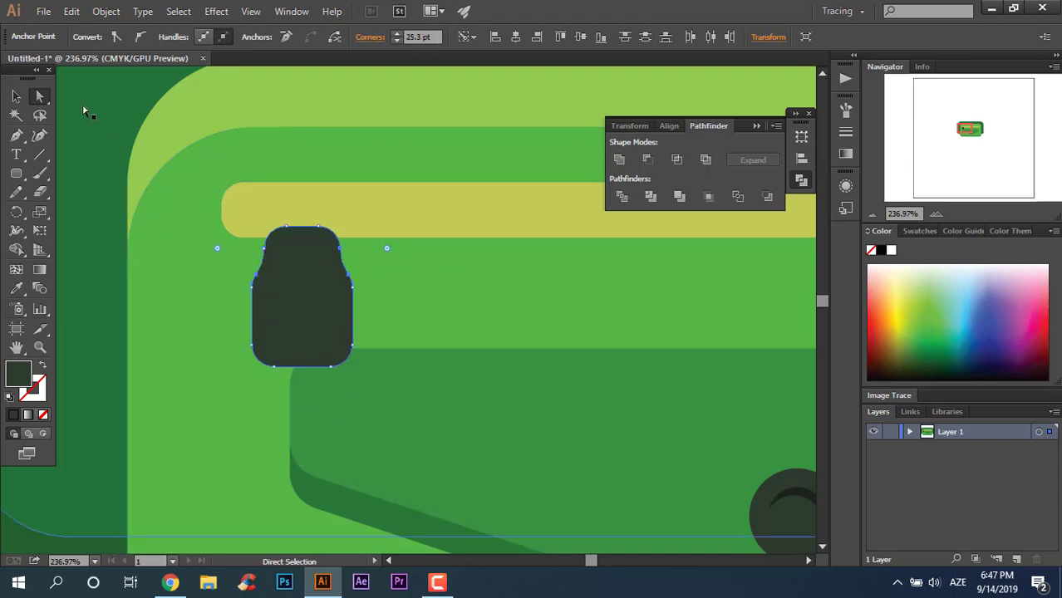
# Step: Draw a small rounded oval near the padlock top and centre it horizontally
pyautogui.click(16, 98)
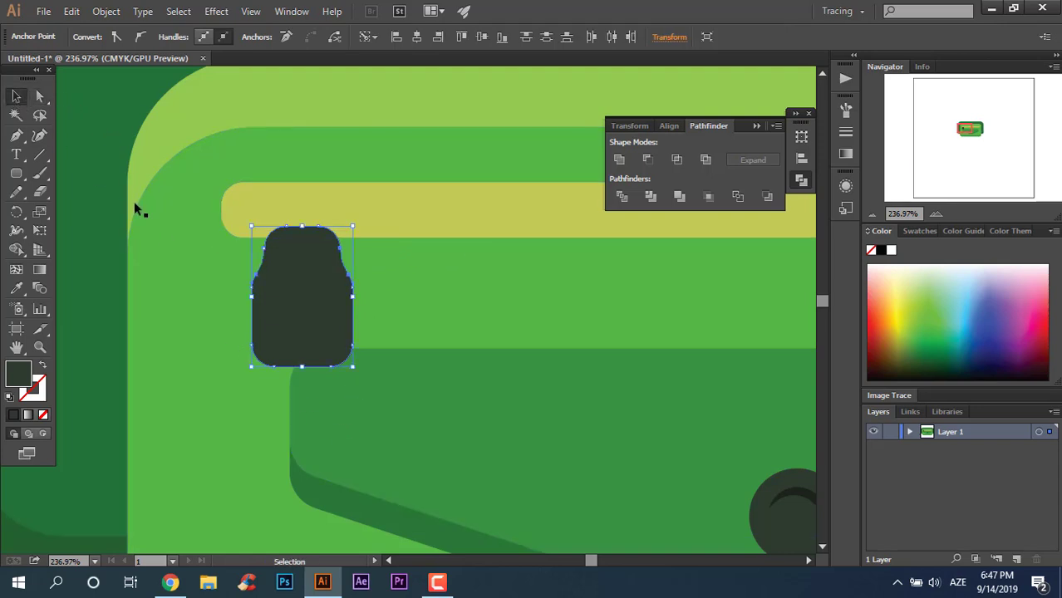
pyautogui.click(382, 298)
pyautogui.click(316, 286)
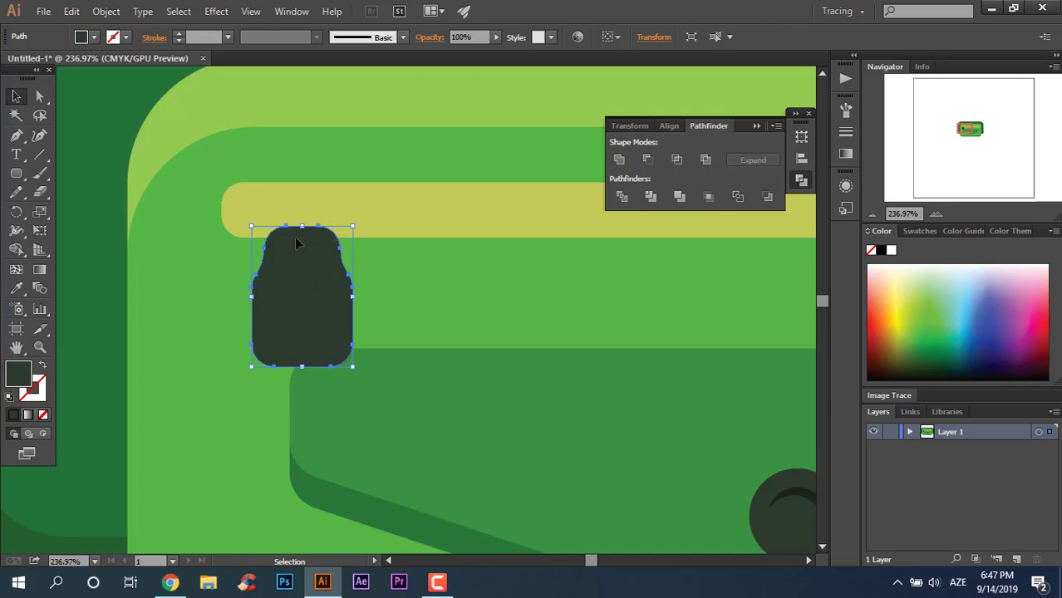
pyautogui.click(16, 173)
pyautogui.moveTo(283, 241)
pyautogui.mouseDown()
pyautogui.moveTo(331, 283)
pyautogui.moveTo(335, 276)
pyautogui.mouseUp()
pyautogui.press('v')
pyautogui.keyDown('shift'); pyautogui.click(338, 344); pyautogui.keyUp('shift')
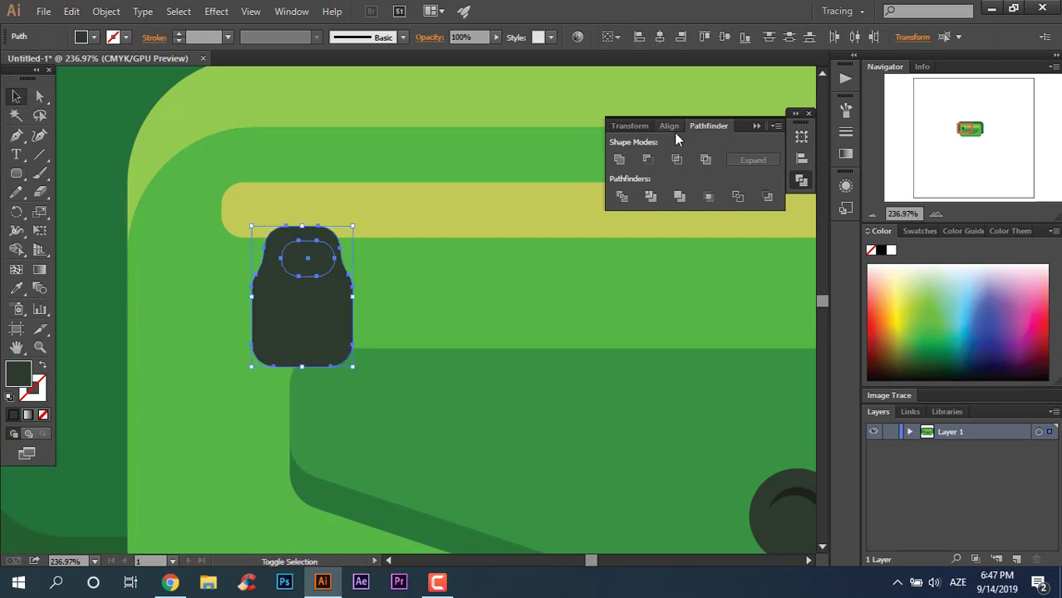
pyautogui.click(661, 38)
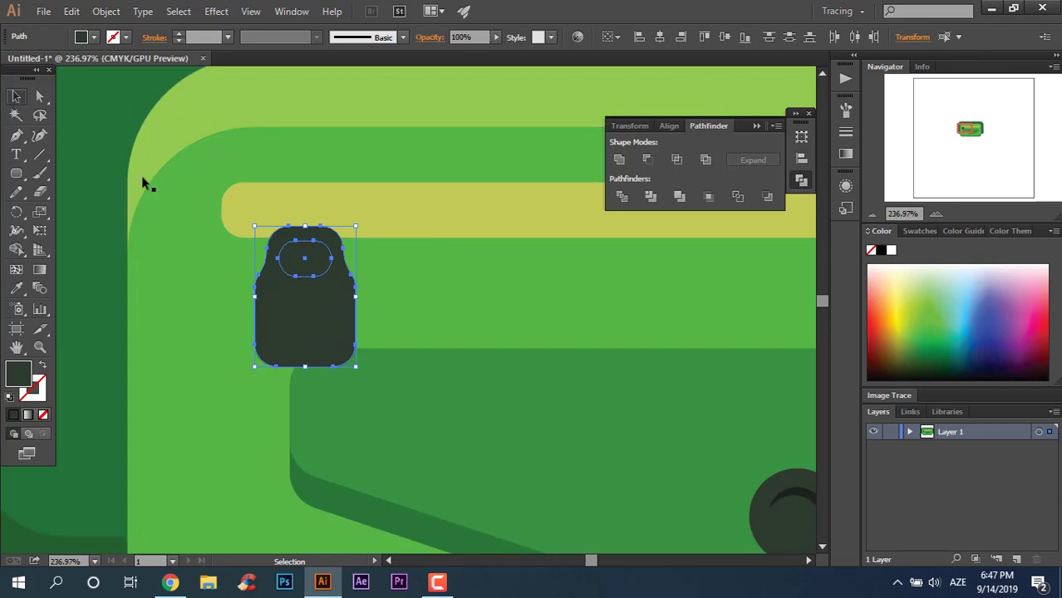
# Step: Divide the padlock with the oval and delete it to punch a hole
pyautogui.click(415, 313)
pyautogui.click(304, 259)
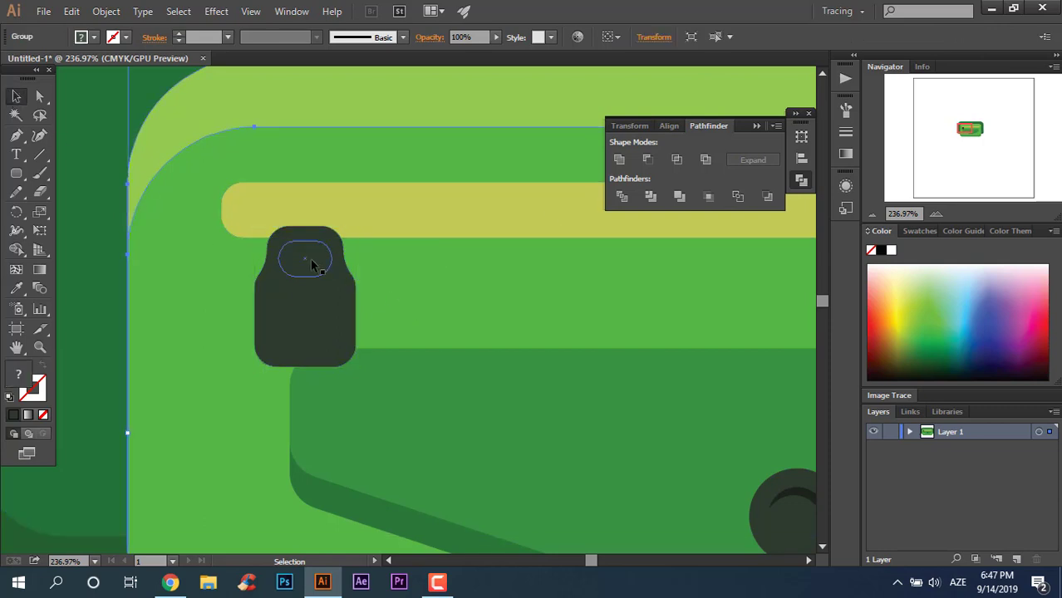
pyautogui.keyDown('shift'); pyautogui.click(326, 328); pyautogui.keyUp('shift')
pyautogui.click(622, 197)
pyautogui.rightClick(343, 296)
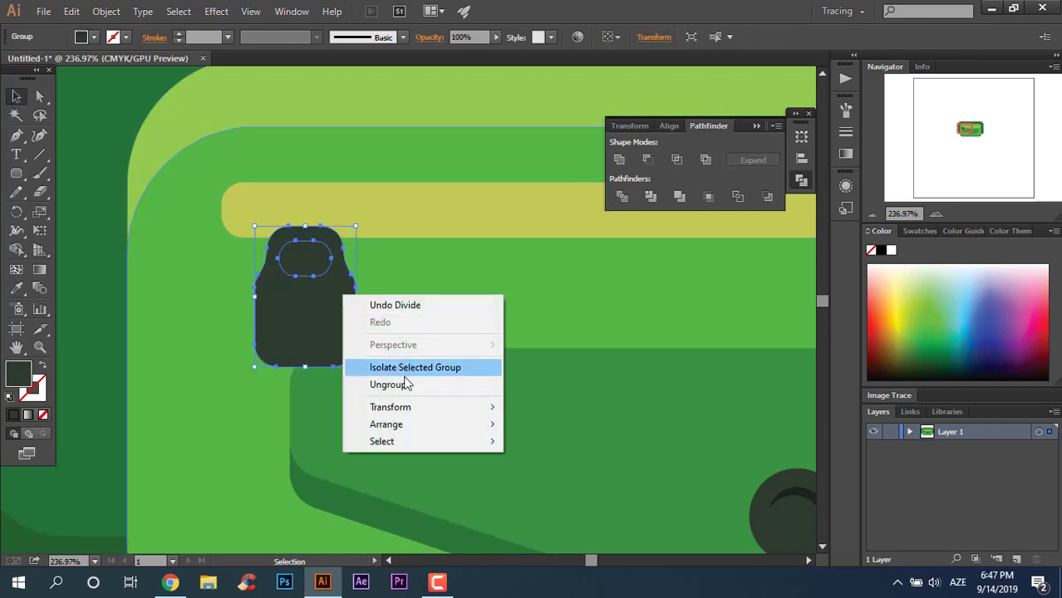
pyautogui.click(389, 384)
pyautogui.click(289, 267)
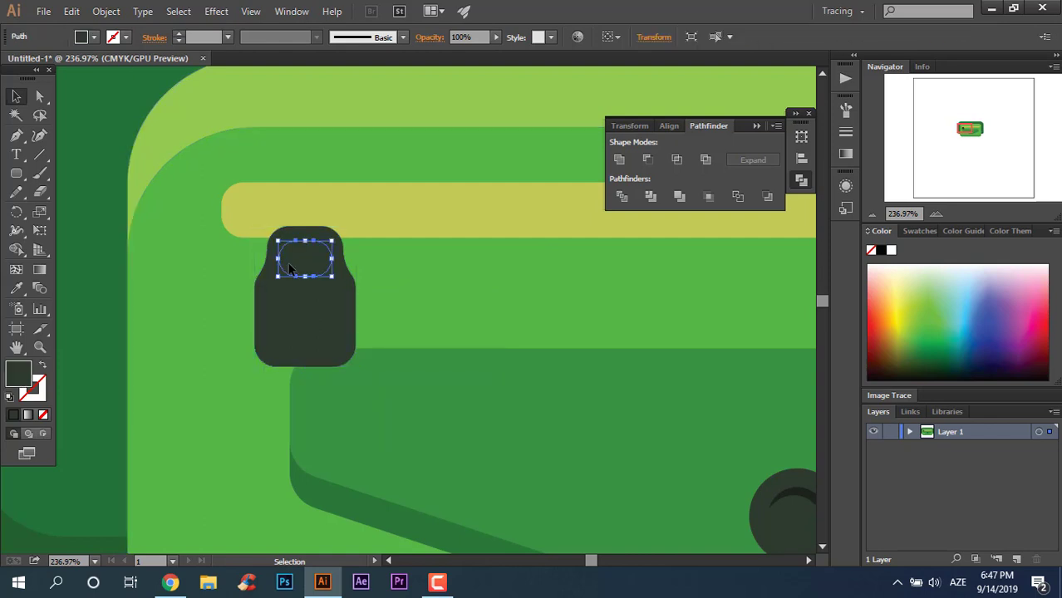
pyautogui.press('Delete')
pyautogui.click(329, 307)
pyautogui.press('z')
pyautogui.moveTo(369, 287); pyautogui.dragTo(106, 289)
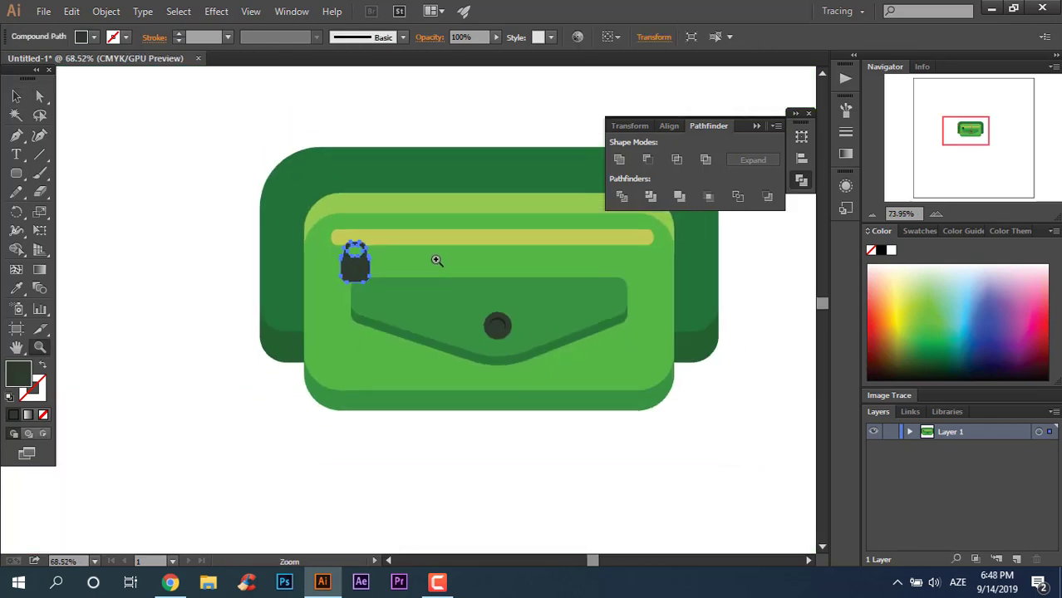
# Step: Shrink the padlock slightly and place a copy a little lower
pyautogui.moveTo(399, 258); pyautogui.dragTo(465, 259)
pyautogui.press('v')
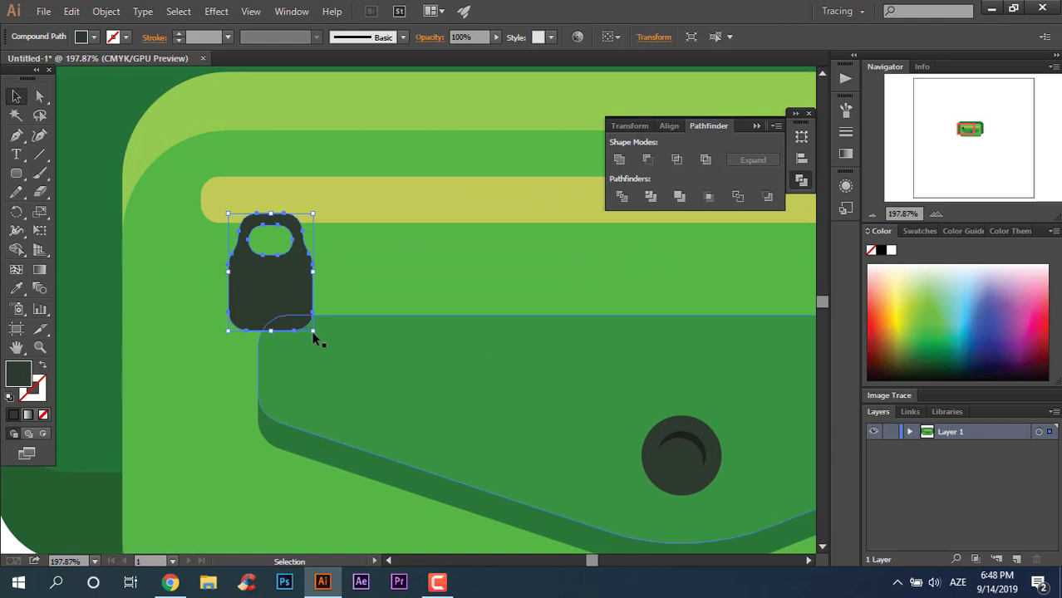
pyautogui.moveTo(314, 330)
pyautogui.mouseDown()
pyautogui.moveTo(284, 274)
pyautogui.moveTo(304, 281)
pyautogui.moveTo(315, 309)
pyautogui.mouseUp()
pyautogui.scroll(-2, 250, 275)
pyautogui.click(214, 268)
pyautogui.scroll(3, 309, 284)
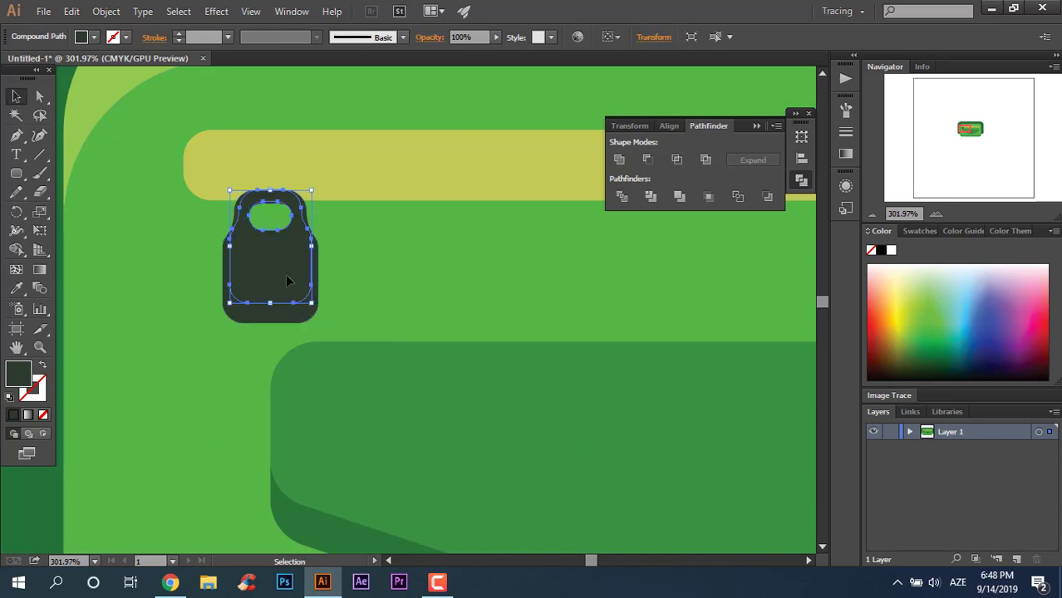
pyautogui.moveTo(285, 273); pyautogui.dragTo(285, 284)
# Step: Eyedropper the dark button colour onto the lock
pyautogui.click(40, 348)
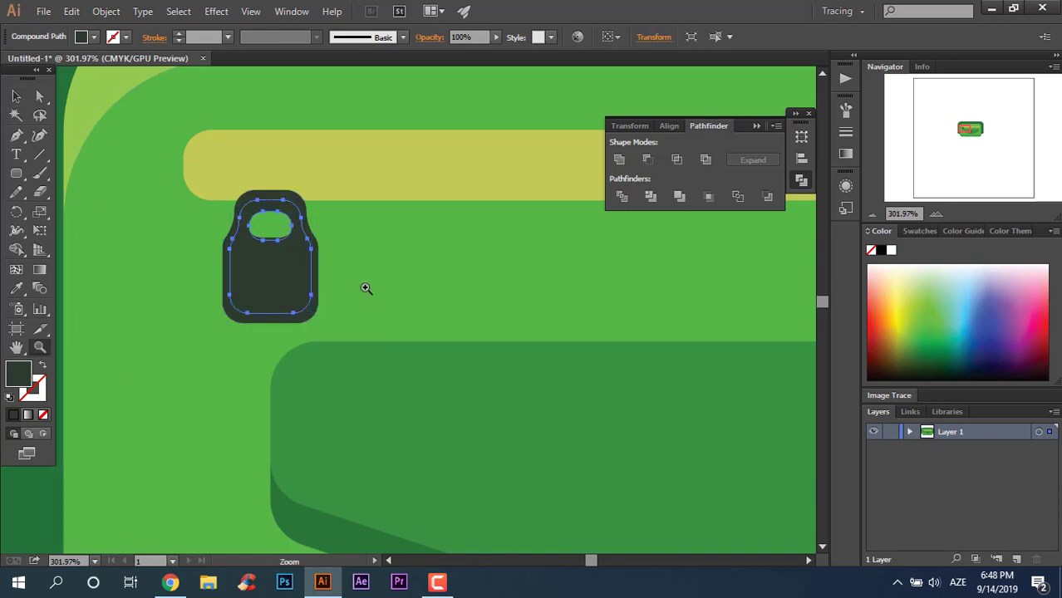
pyautogui.moveTo(368, 289); pyautogui.dragTo(191, 353)
pyautogui.click(20, 295)
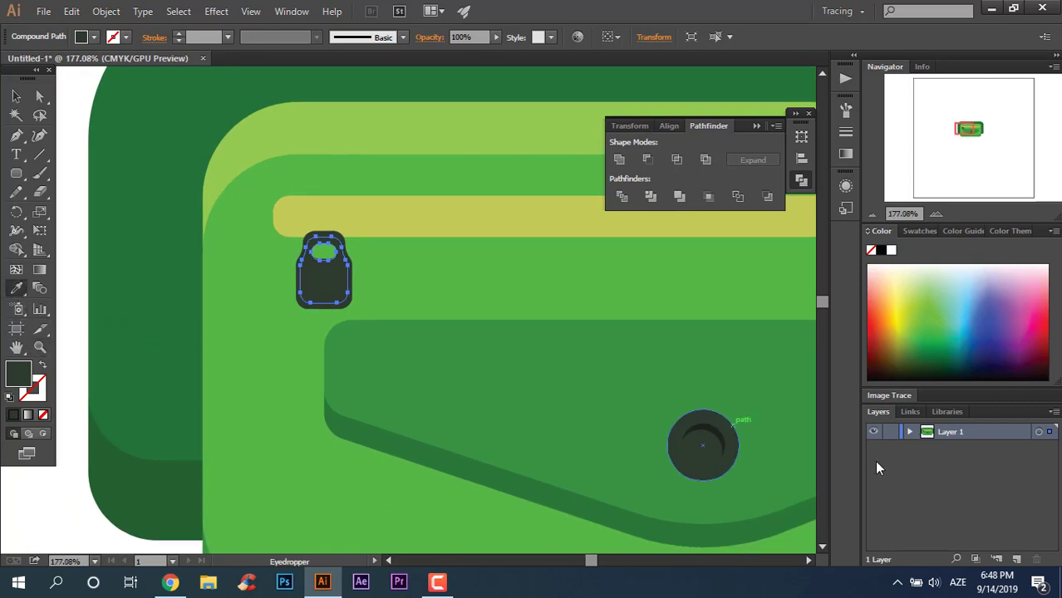
pyautogui.click(716, 429)
pyautogui.press('z')
pyautogui.moveTo(396, 290); pyautogui.dragTo(429, 303)
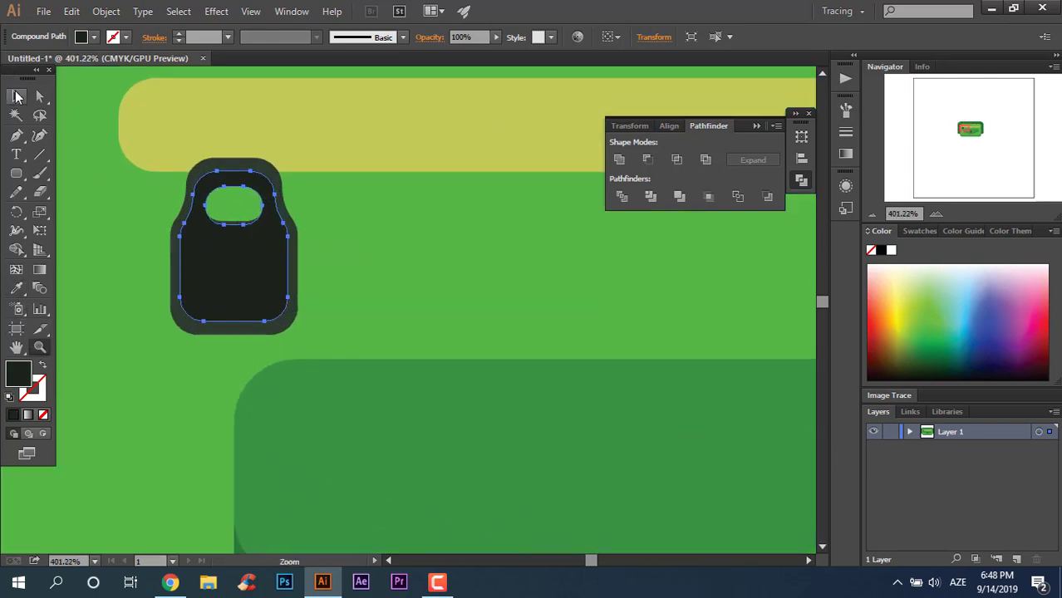
pyautogui.press('v')
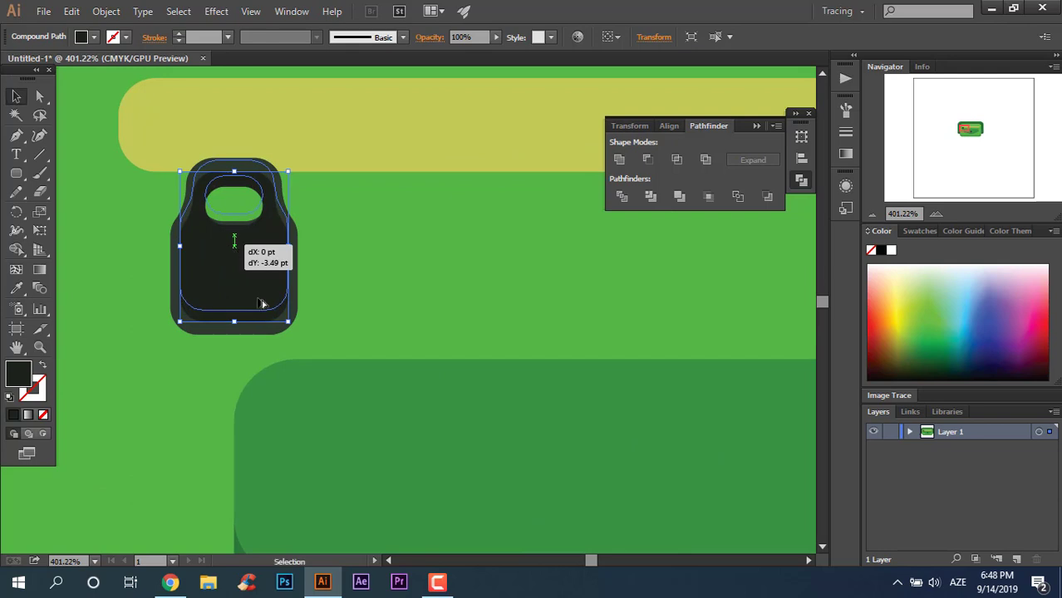
# Step: Move the hole shape up, Divide the lock shapes, and delete the inner piece
pyautogui.moveTo(231, 259); pyautogui.dragTo(231, 248)
pyautogui.keyDown('shift'); pyautogui.click(263, 320); pyautogui.keyUp('shift')
pyautogui.click(622, 196)
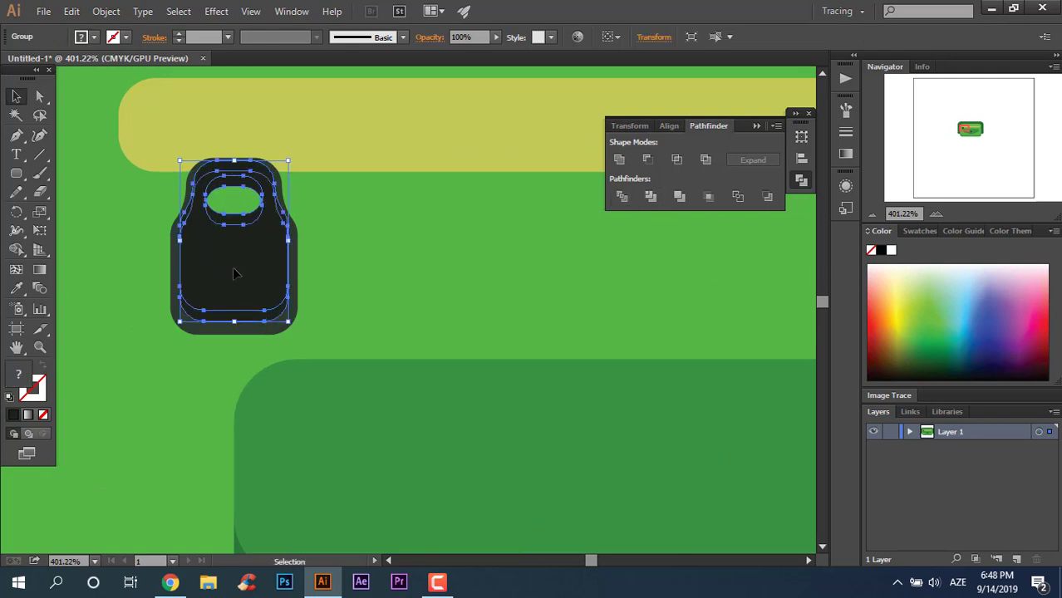
pyautogui.rightClick(233, 267)
pyautogui.click(303, 359)
pyautogui.click(282, 270)
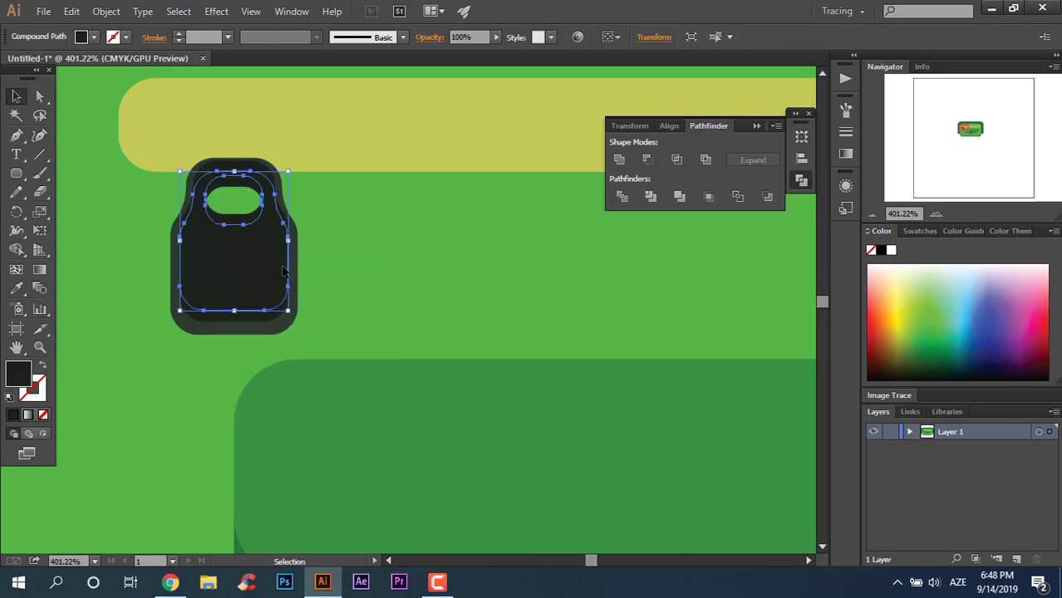
pyautogui.press('Delete')
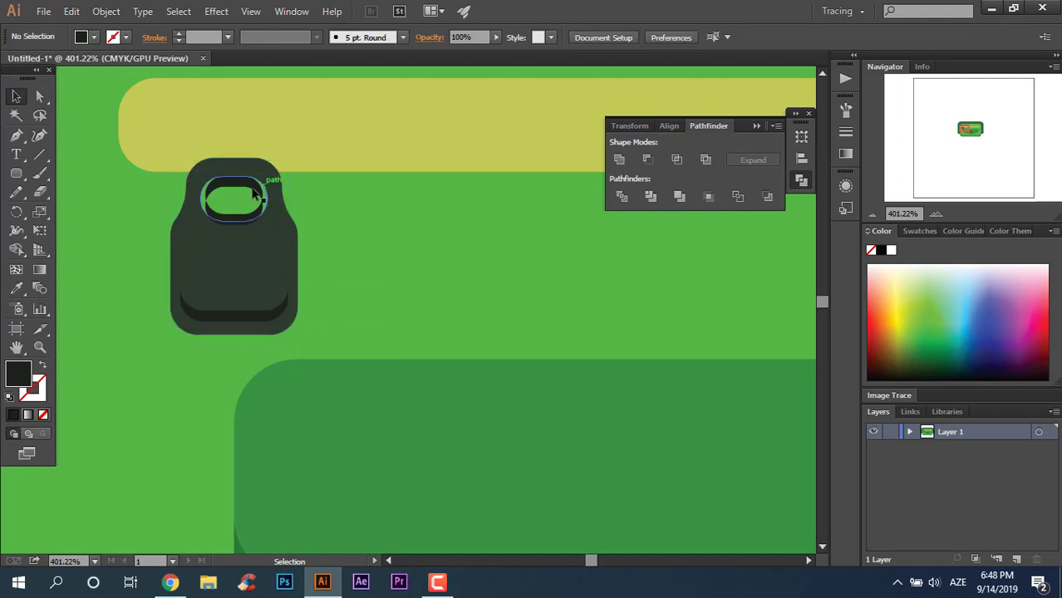
# Step: Delete the dark band and the crescent to open up the hole
pyautogui.click(264, 185)
pyautogui.press('Delete')
pyautogui.click(246, 215)
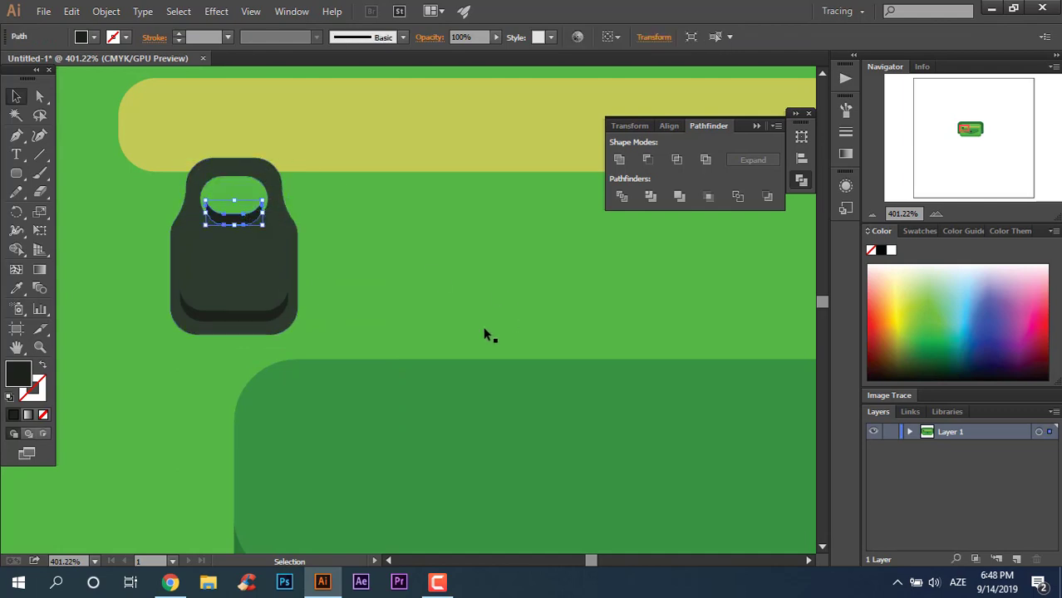
pyautogui.press('Delete')
# Step: Group the lock body with its bottom curved ridge and zoom out
pyautogui.click(259, 310)
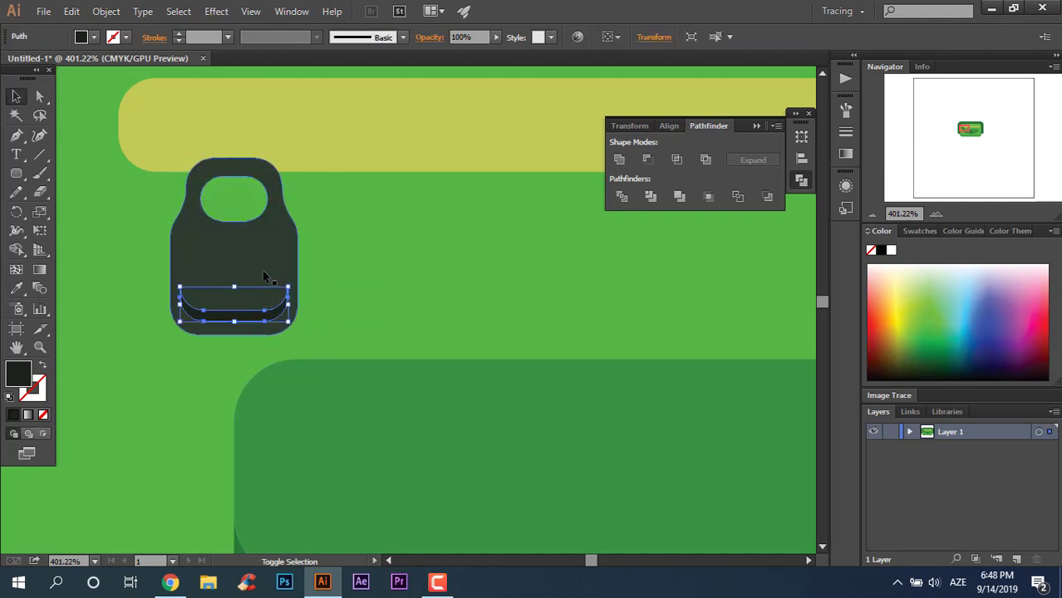
pyautogui.keyDown('shift'); pyautogui.click(265, 277); pyautogui.keyUp('shift')
pyautogui.rightClick(276, 273)
pyautogui.click(325, 341)
pyautogui.press('z')
pyautogui.moveTo(363, 235)
pyautogui.mouseDown()
pyautogui.moveTo(137, 270)
pyautogui.moveTo(553, 277)
pyautogui.mouseUp()
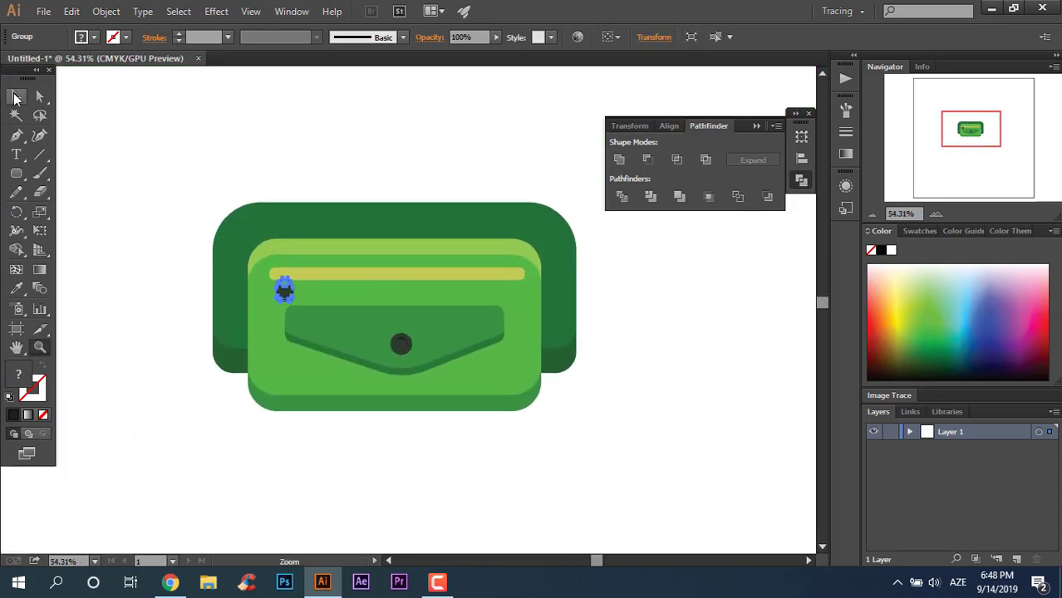
pyautogui.click(17, 97)
pyautogui.moveTo(17, 173); pyautogui.dragTo(79, 173)
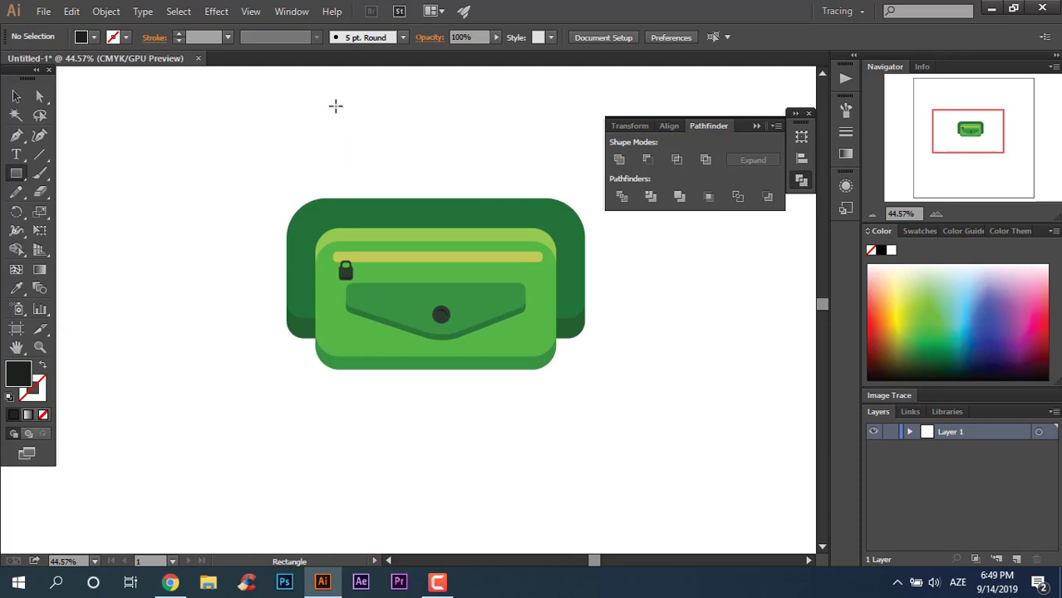
# Step: Draw a large rectangle over the bag's top and send it to the back
pyautogui.moveTo(327, 99); pyautogui.dragTo(537, 289)
pyautogui.click(16, 97)
pyautogui.hotkey('ctrl', 'shift', '[')
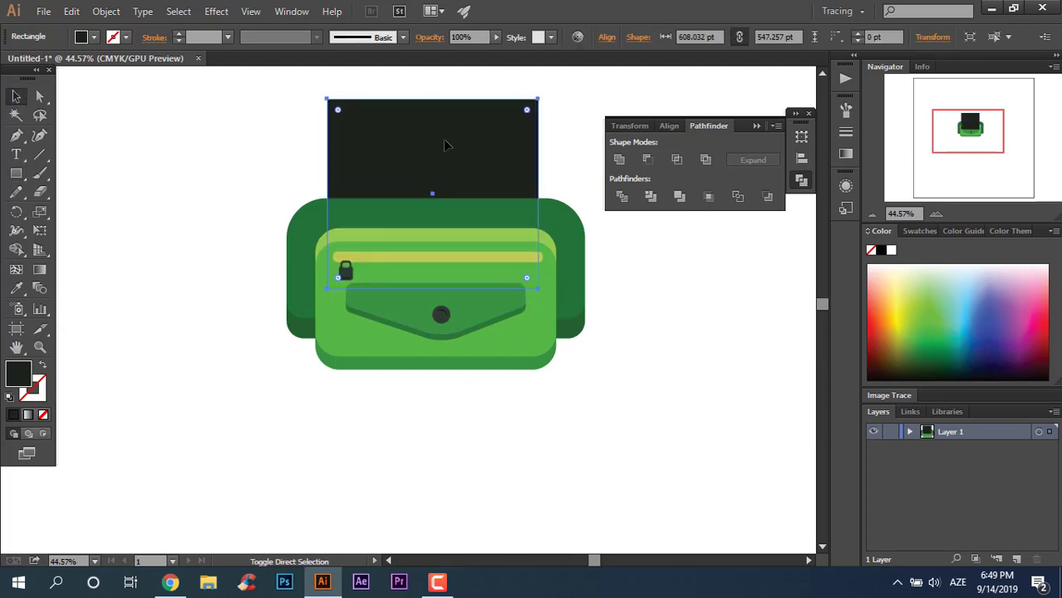
# Step: Group the padlock with the yellow zipper strip and centre all pieces horizontally
pyautogui.click(345, 270)
pyautogui.keyDown('shift'); pyautogui.click(381, 260); pyautogui.keyUp('shift')
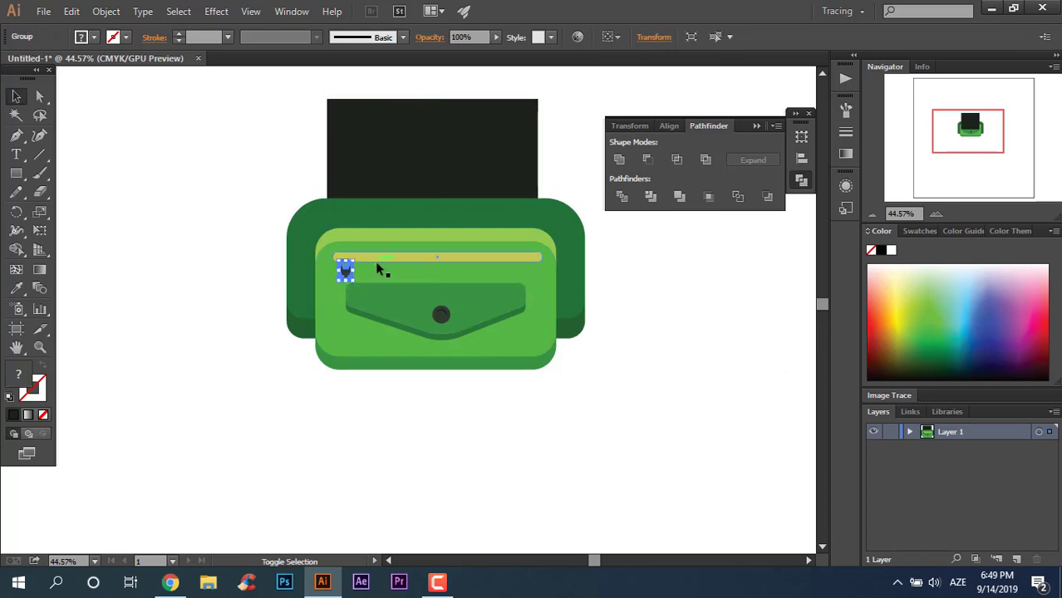
pyautogui.rightClick(387, 265)
pyautogui.click(427, 330)
pyautogui.moveTo(644, 427); pyautogui.dragTo(258, 135)
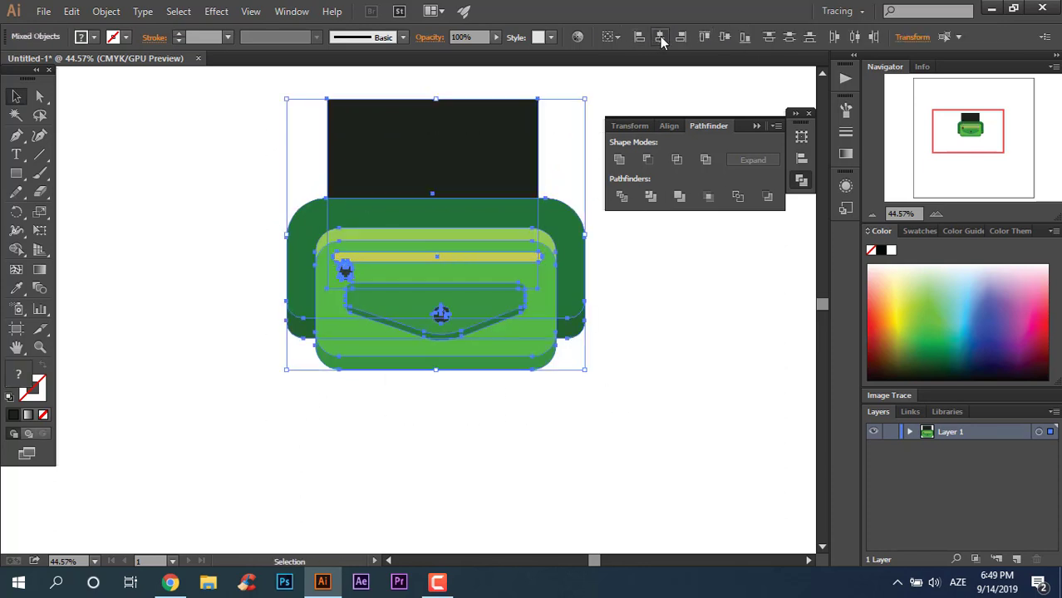
pyautogui.press('i')
pyautogui.click(338, 332)
# Step: Fill the back rectangle muted green #4C914F
pyautogui.doubleClick(17, 375)
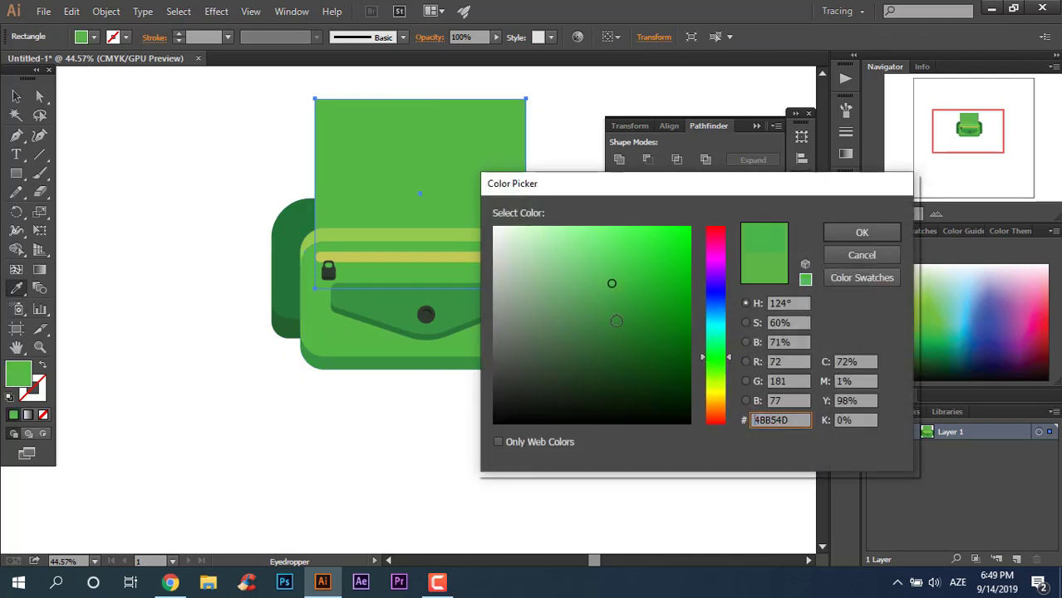
pyautogui.moveTo(602, 287); pyautogui.dragTo(590, 307)
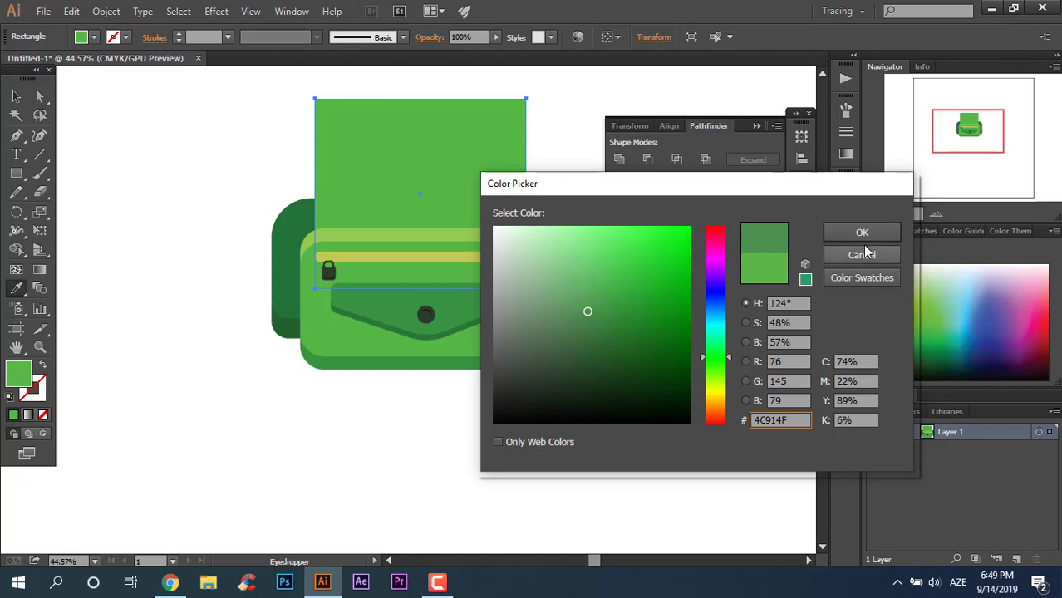
pyautogui.click(862, 233)
pyautogui.press('z')
pyautogui.moveTo(216, 225); pyautogui.dragTo(183, 226)
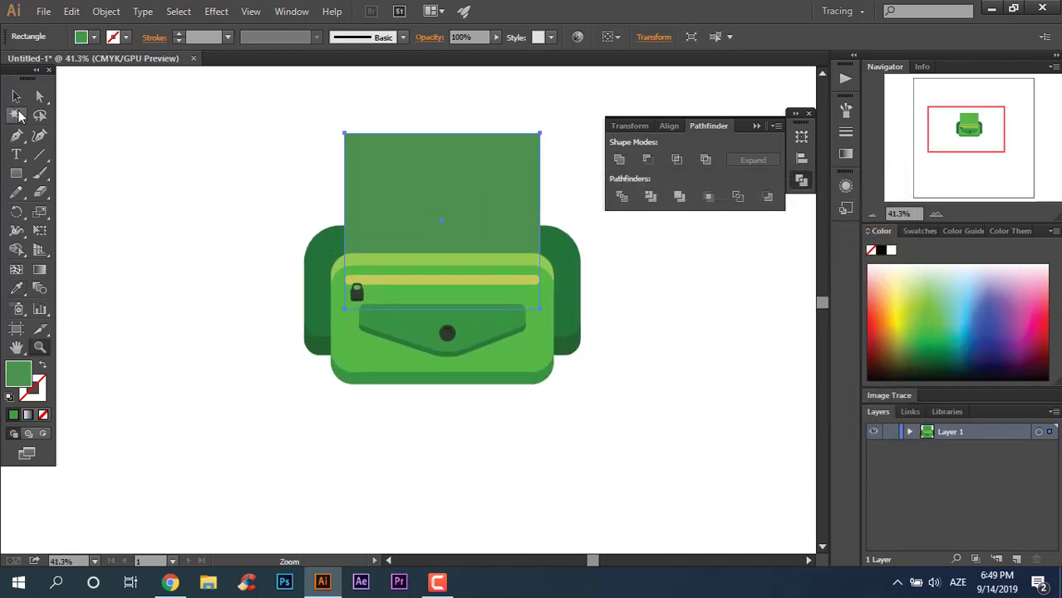
# Step: Drag the backpack body's top corner widgets to round its top into a dome
pyautogui.click(42, 98)
pyautogui.moveTo(564, 167); pyautogui.dragTo(292, 86)
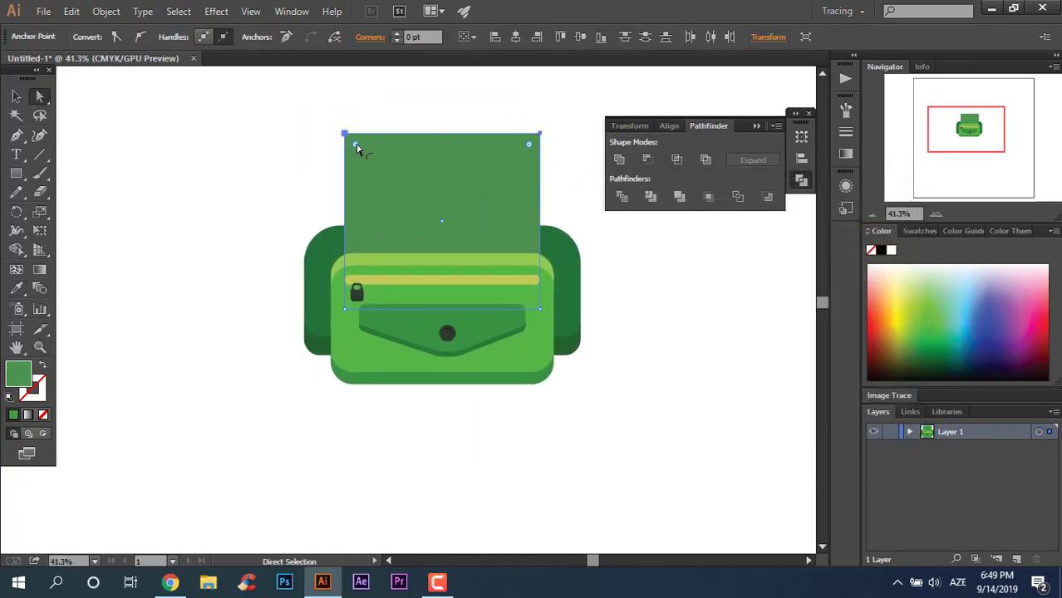
pyautogui.moveTo(355, 144); pyautogui.dragTo(374, 278)
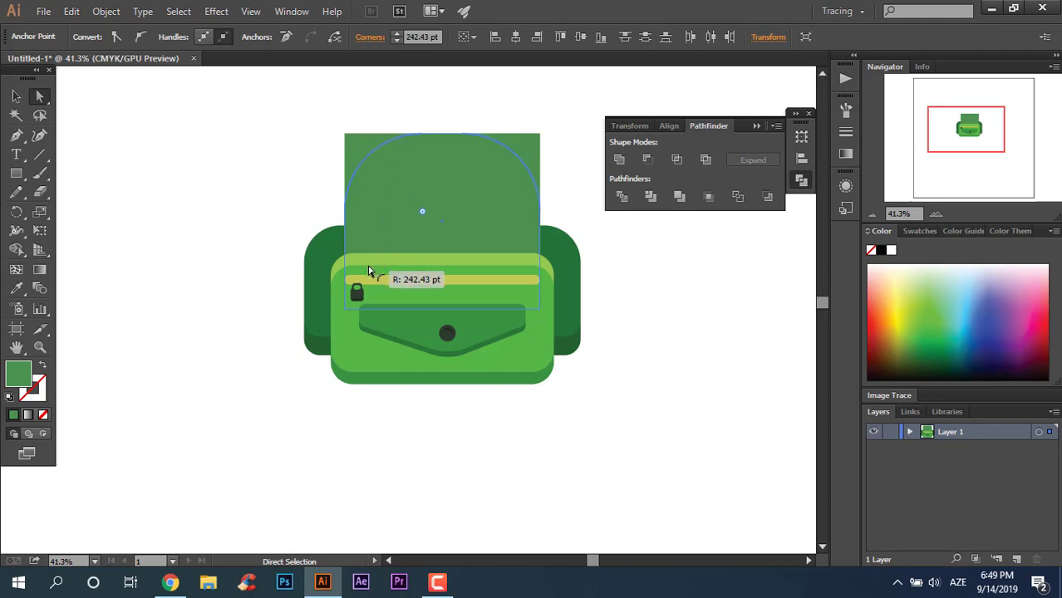
pyautogui.click(14, 98)
pyautogui.click(585, 260)
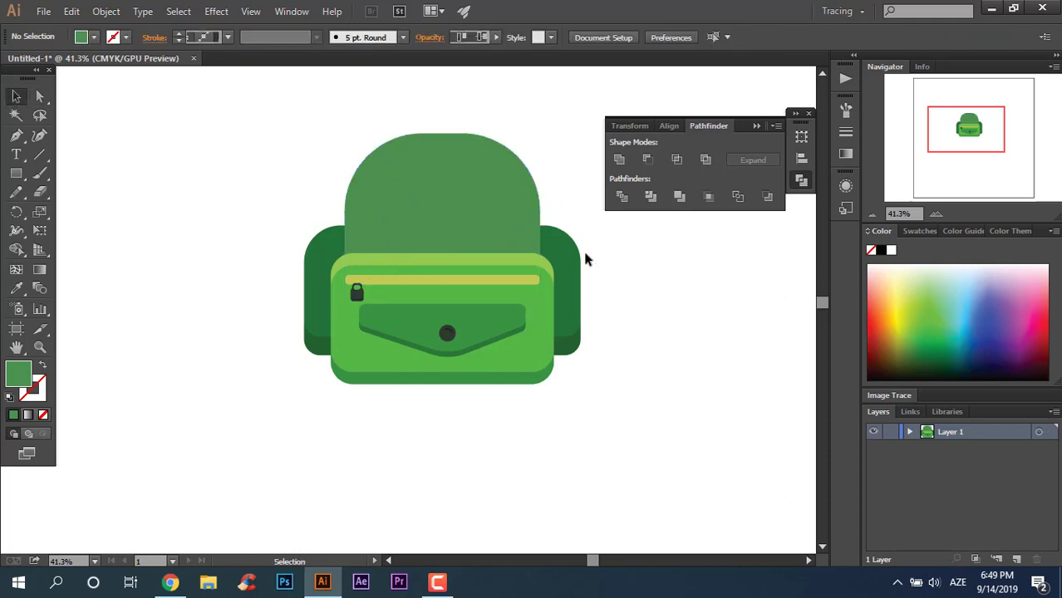
# Step: Draw a smaller rounded rectangle across the body's upper area
pyautogui.hotkey('ctrl', 'a')
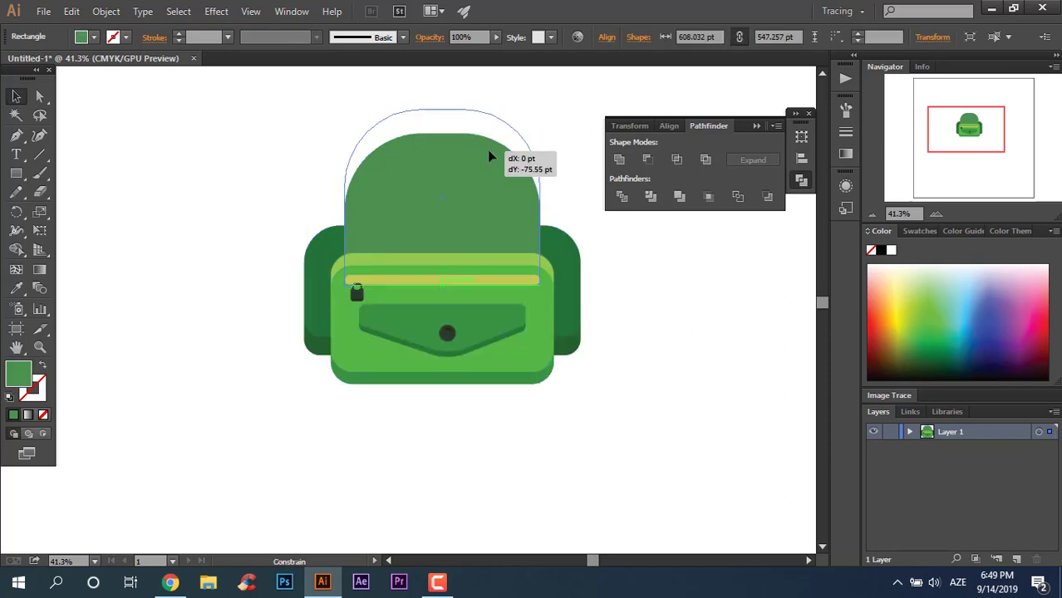
pyautogui.click(107, 197)
pyautogui.moveTo(342, 183); pyautogui.dragTo(496, 258)
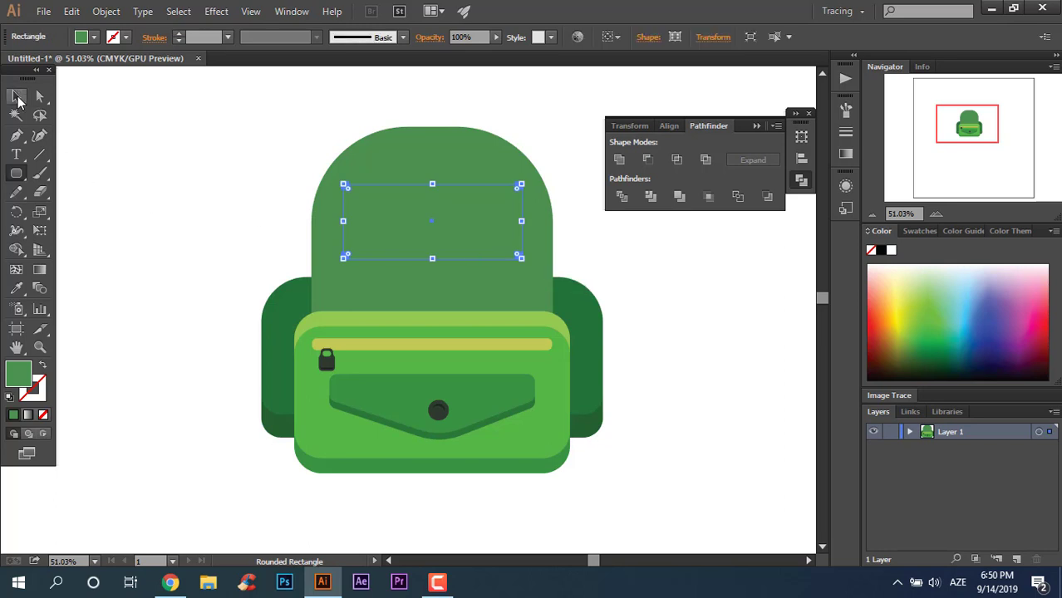
# Step: Fill the inner rectangle with the pocket's bright green and slightly round its corners
pyautogui.click(17, 288)
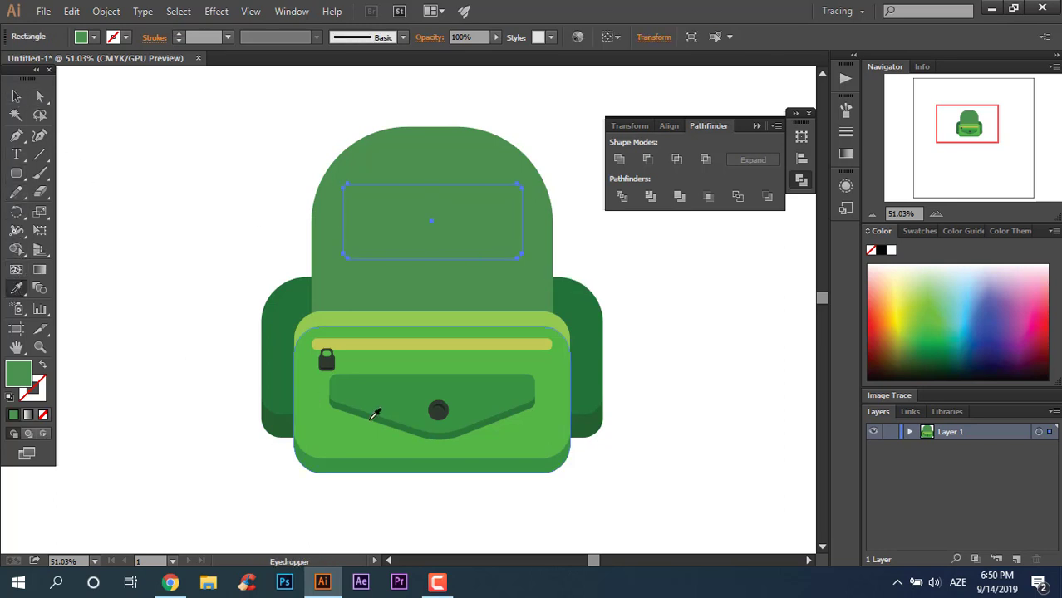
pyautogui.click(371, 420)
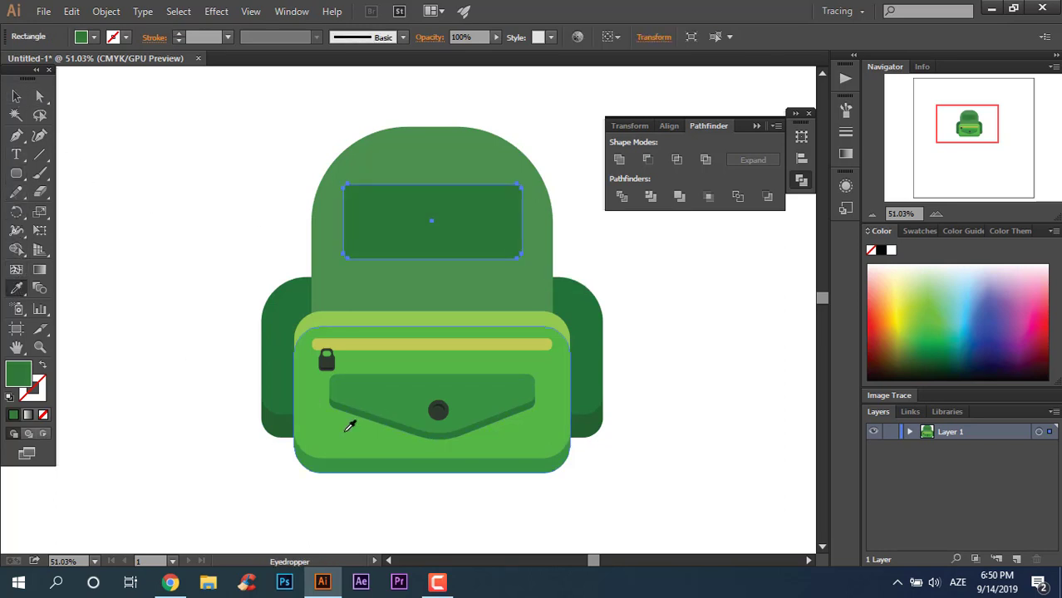
pyautogui.click(348, 429)
pyautogui.click(38, 97)
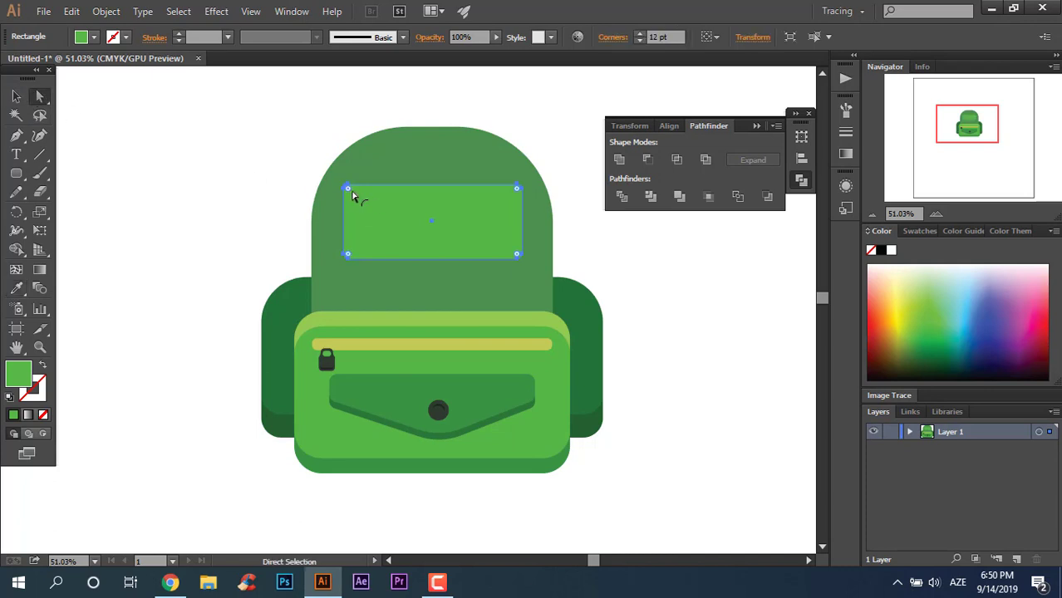
pyautogui.moveTo(360, 204); pyautogui.dragTo(440, 345)
pyautogui.press('v')
pyautogui.click(737, 431)
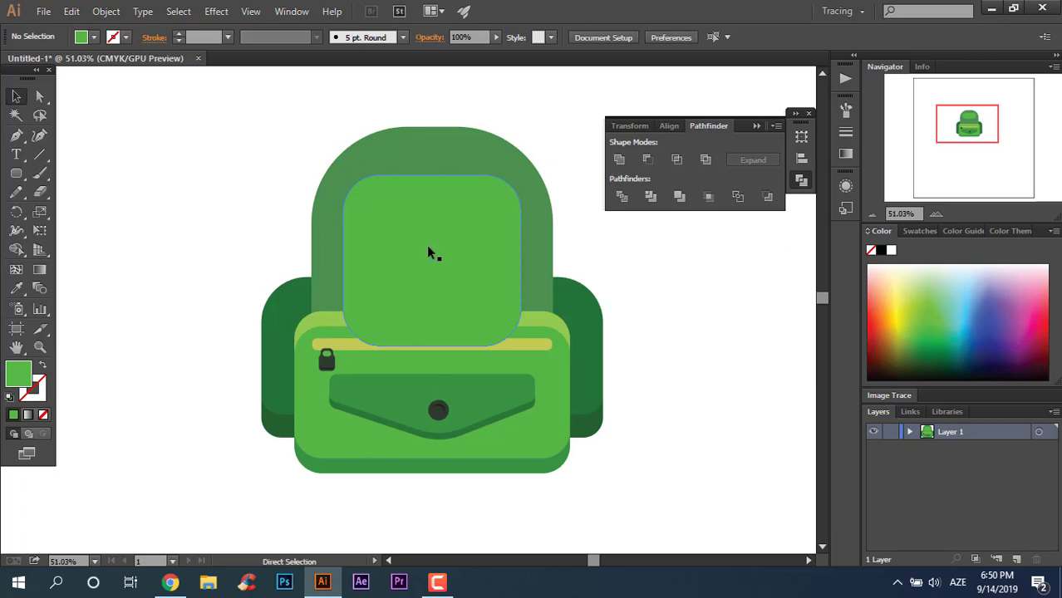
# Step: Round the green panel's top corners much more, then zoom out to the whole backpack
pyautogui.press('a')
pyautogui.click(384, 209)
pyautogui.moveTo(359, 197); pyautogui.dragTo(375, 286)
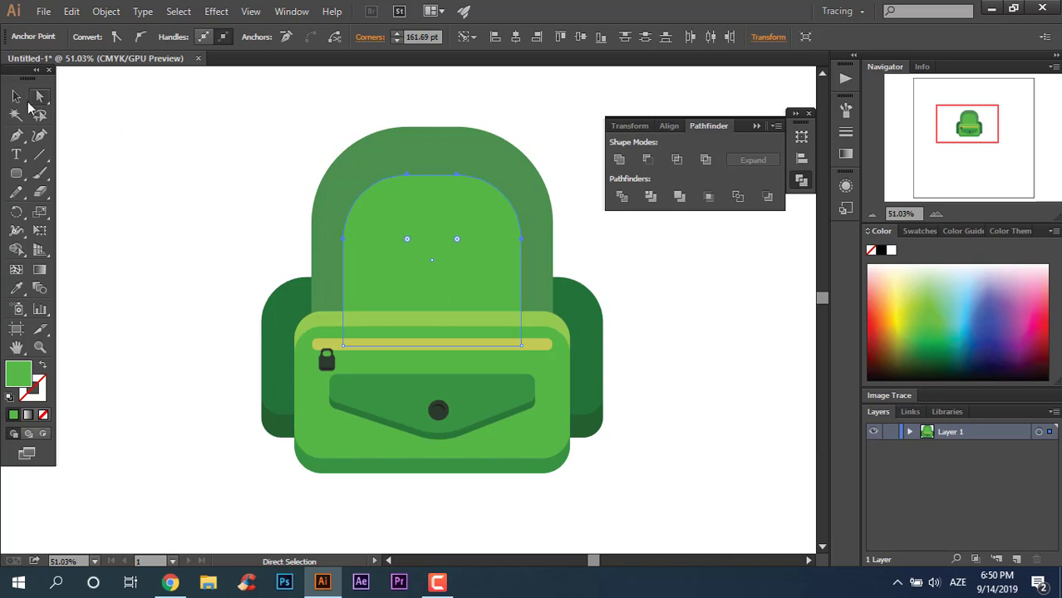
pyautogui.click(636, 270)
pyautogui.press('z')
pyautogui.moveTo(462, 289)
pyautogui.mouseDown()
pyautogui.moveTo(562, 314)
pyautogui.moveTo(254, 207)
pyautogui.mouseUp()
# Step: Nudge the inner panel up and turn its fill into a yellow outline
pyautogui.click(466, 280)
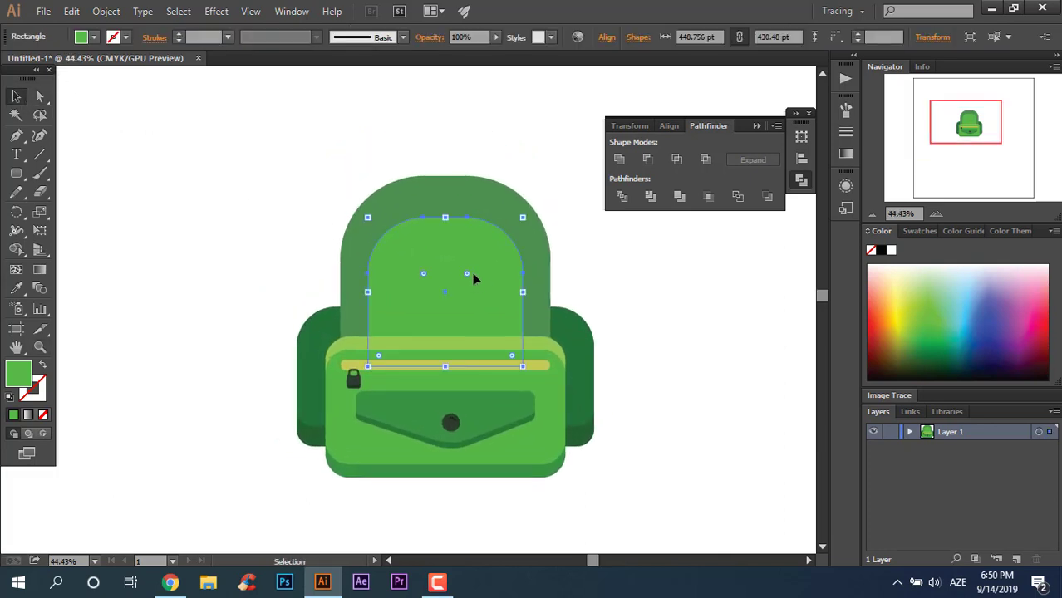
pyautogui.moveTo(474, 277); pyautogui.dragTo(469, 259)
pyautogui.scroll(1, 452, 306)
pyautogui.press('a')
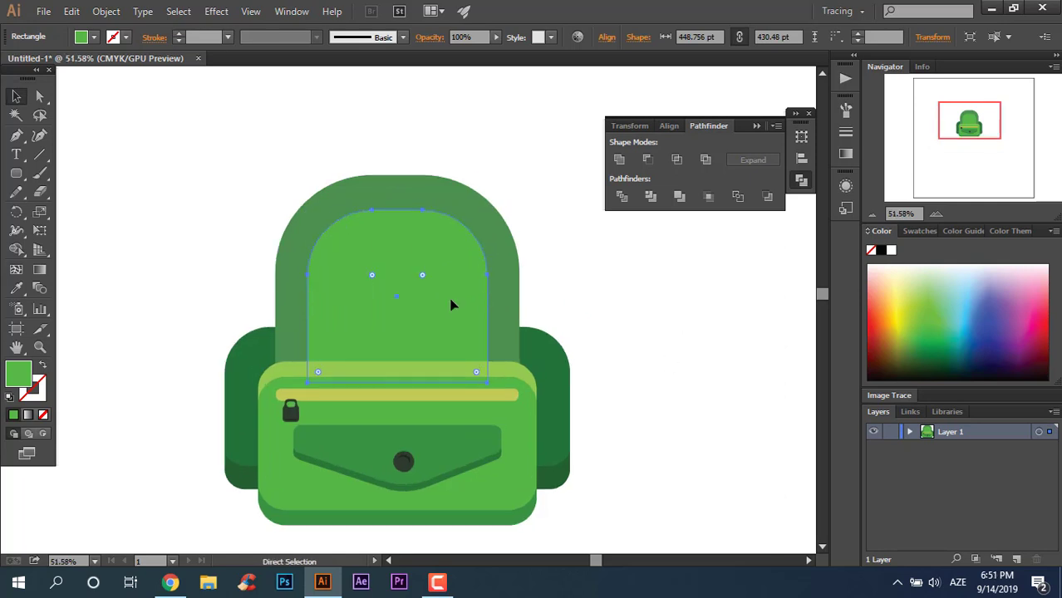
pyautogui.press('v')
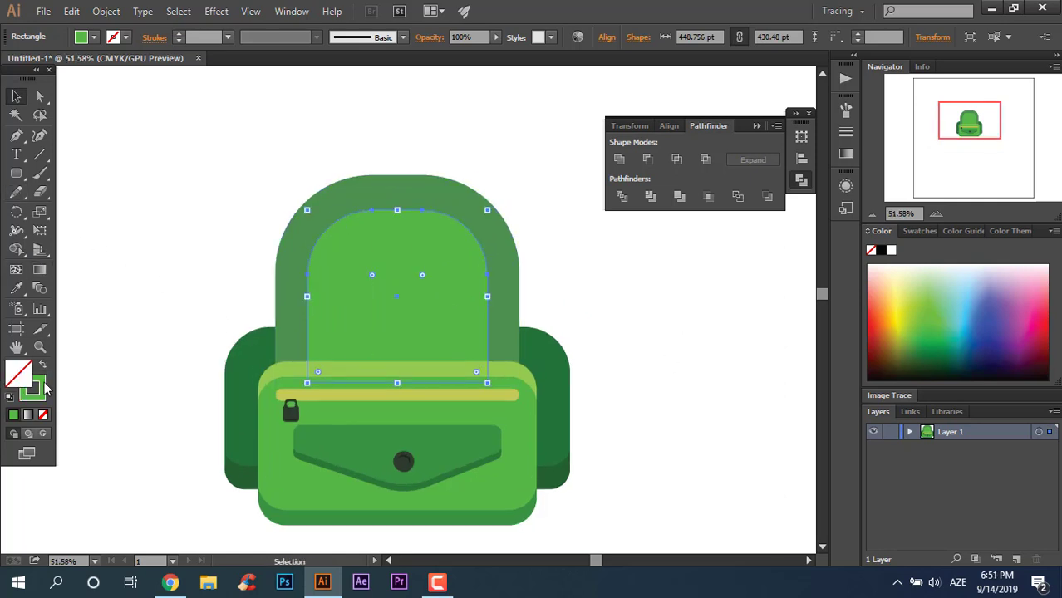
pyautogui.click(16, 288)
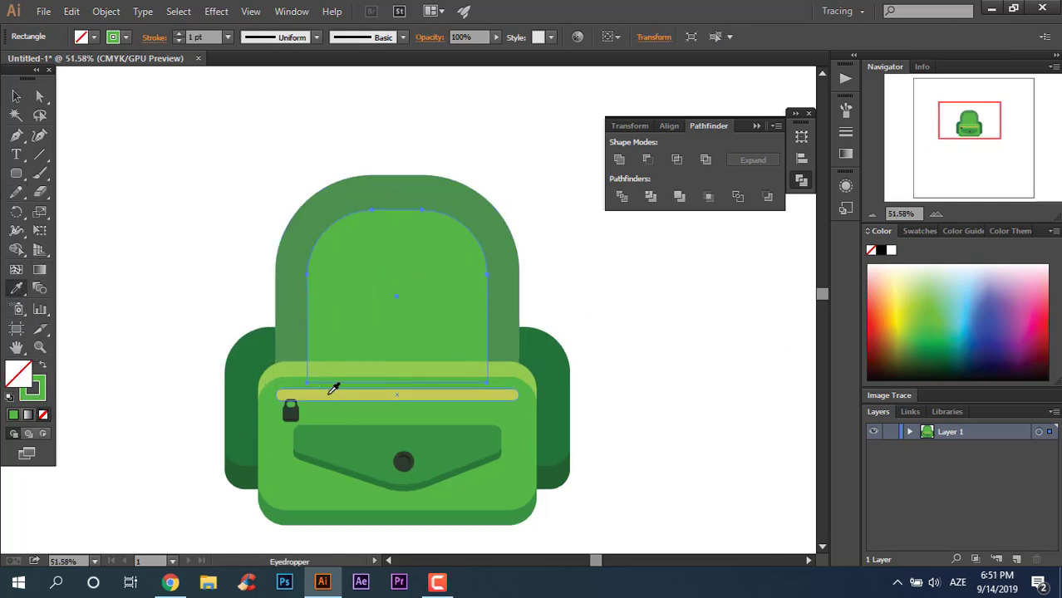
pyautogui.click(330, 394)
pyautogui.click(46, 370)
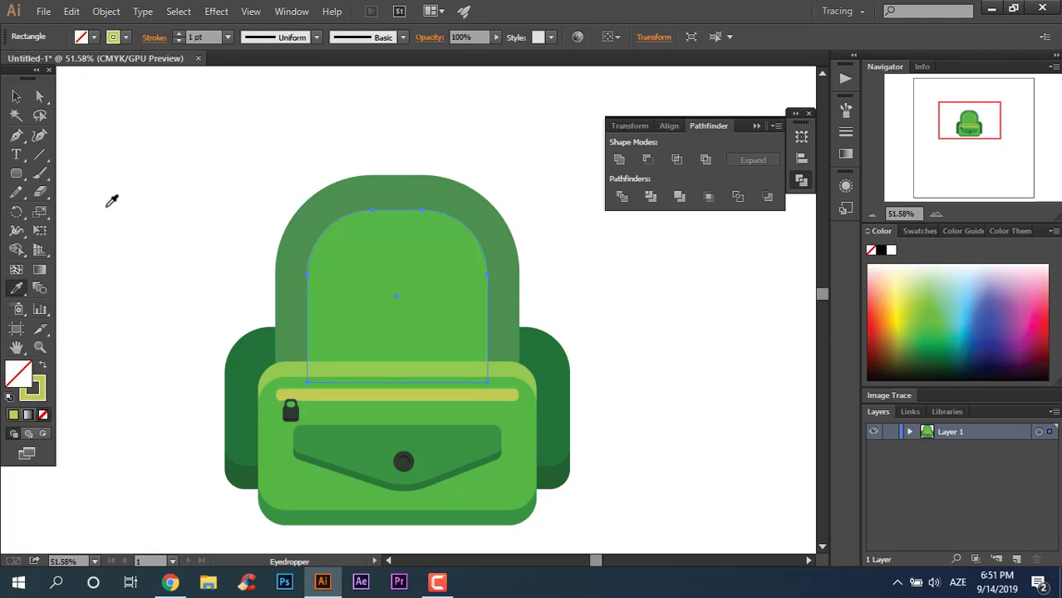
pyautogui.click(179, 34)
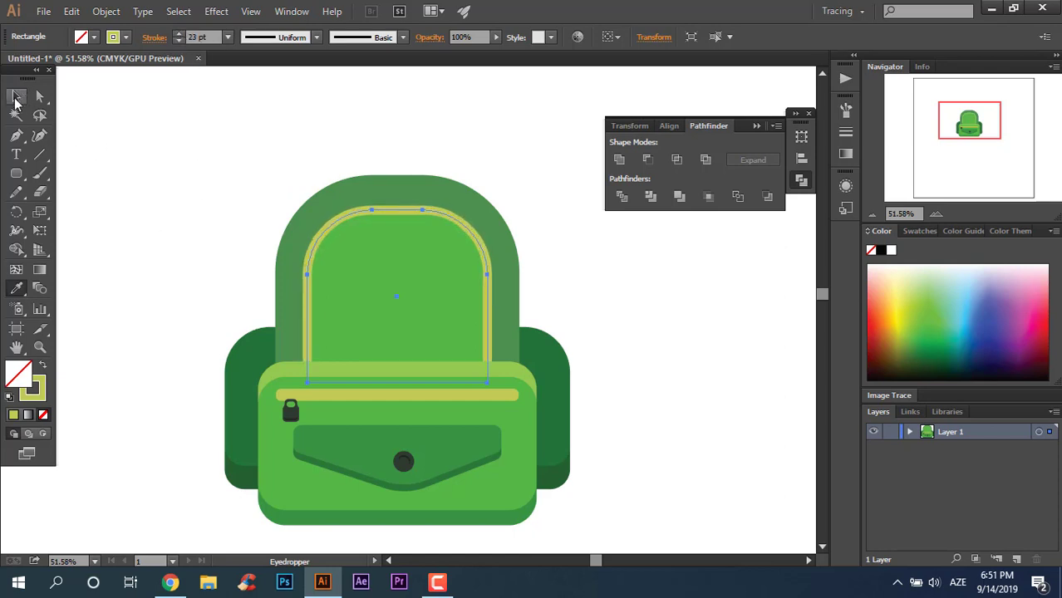
# Step: Delete the yellow outline's bottom anchors so only the top arch remains
pyautogui.click(39, 97)
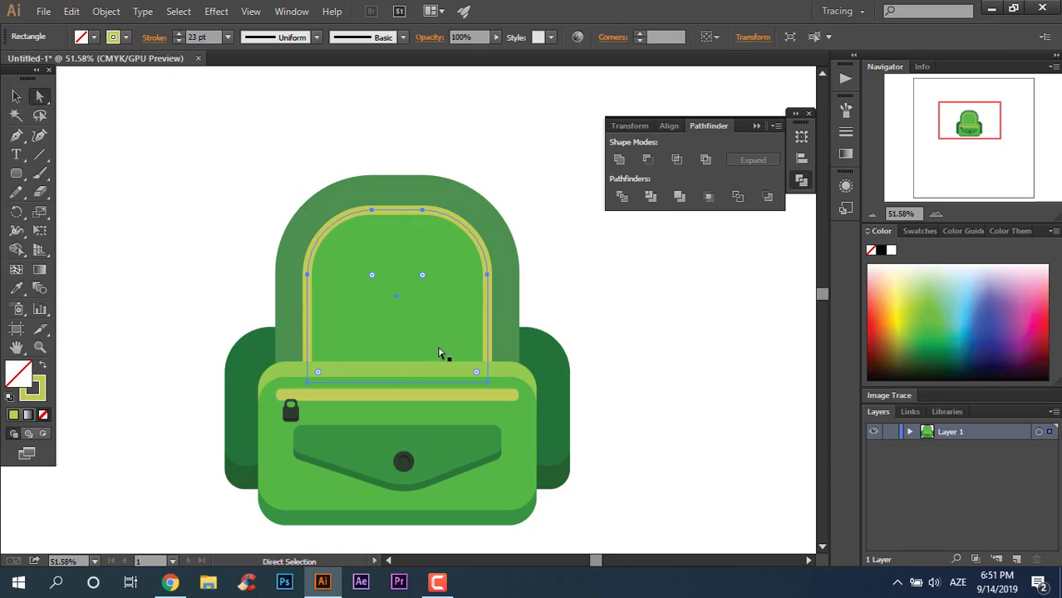
pyautogui.click(489, 384)
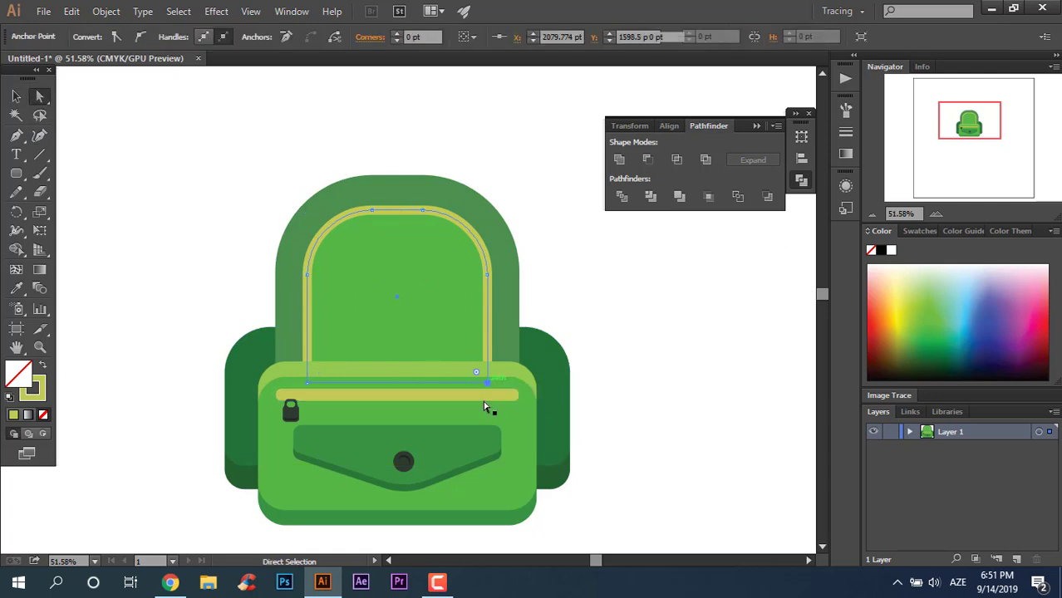
pyautogui.press('Delete')
pyautogui.click(307, 384)
pyautogui.press('Delete')
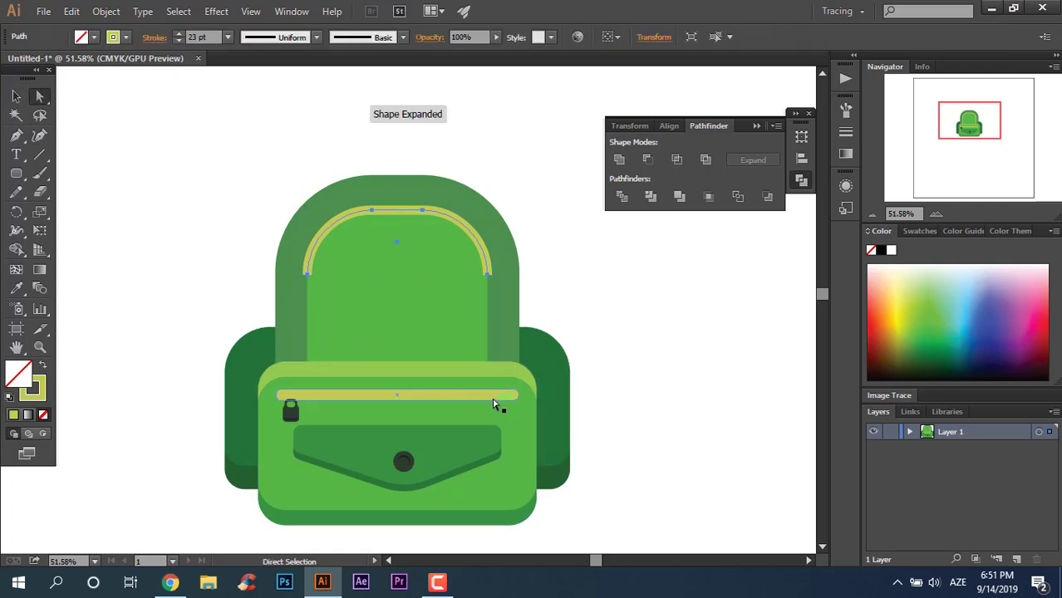
# Step: Set the arch to a 27 pt round-capped stroke and Alt-drag a lock copy upward
pyautogui.click(155, 38)
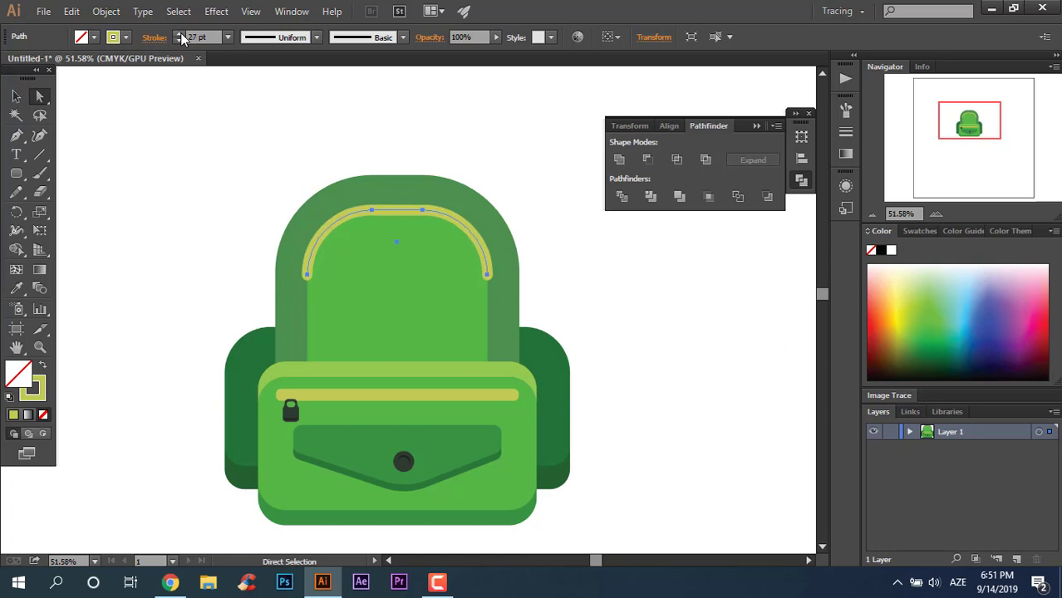
pyautogui.scroll(-1, 450, 457)
pyautogui.press('v')
pyautogui.moveTo(309, 414)
pyautogui.mouseDown()
pyautogui.moveTo(345, 299)
pyautogui.moveTo(326, 316)
pyautogui.mouseUp()
# Step: Group the front pocket's lock with its zipper bar
pyautogui.click(695, 421)
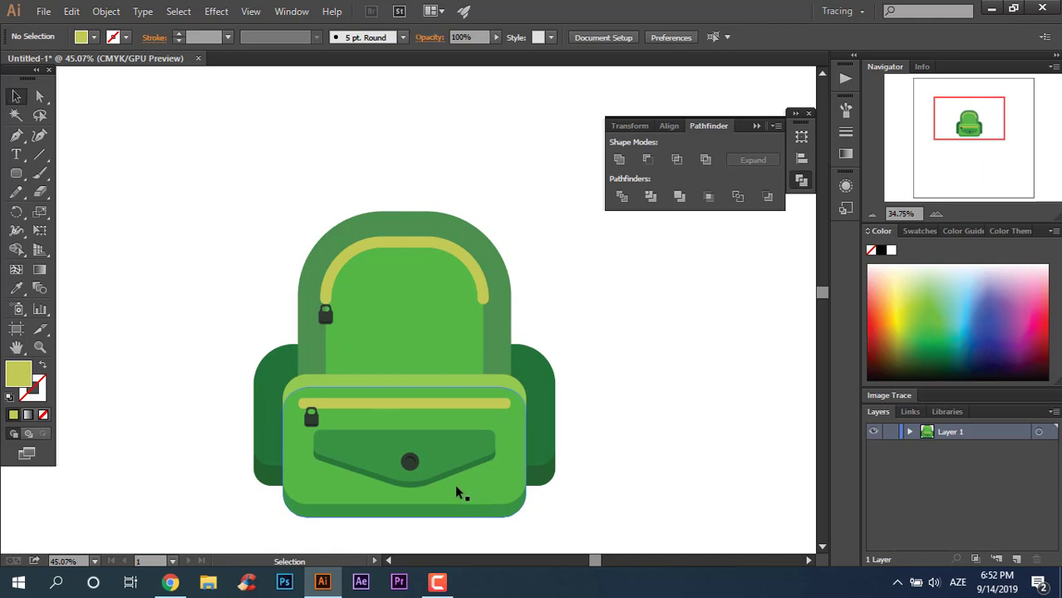
pyautogui.click(311, 419)
pyautogui.rightClick(345, 410)
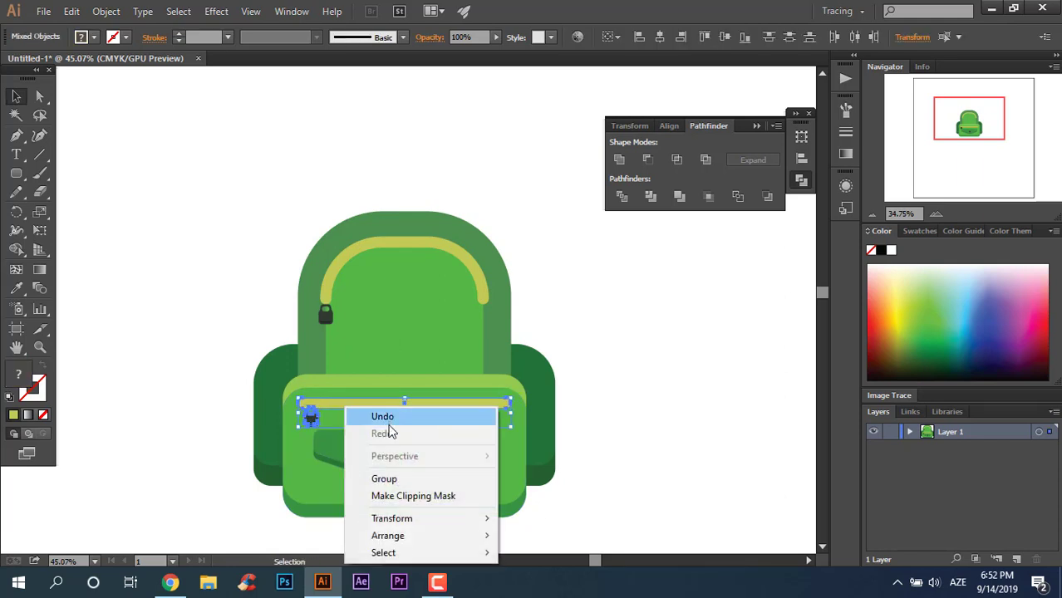
pyautogui.click(389, 478)
# Step: Nudge the lock copy snugly under the arch's left end, then re-zoom on the backpack
pyautogui.click(604, 411)
pyautogui.scroll(3, 361, 339)
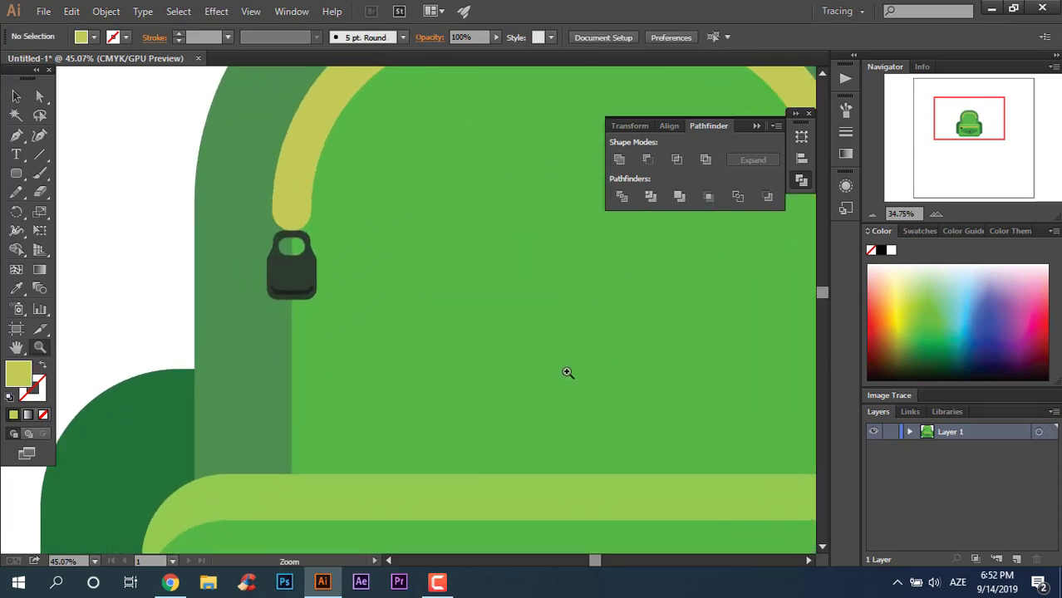
pyautogui.moveTo(284, 287); pyautogui.dragTo(283, 280)
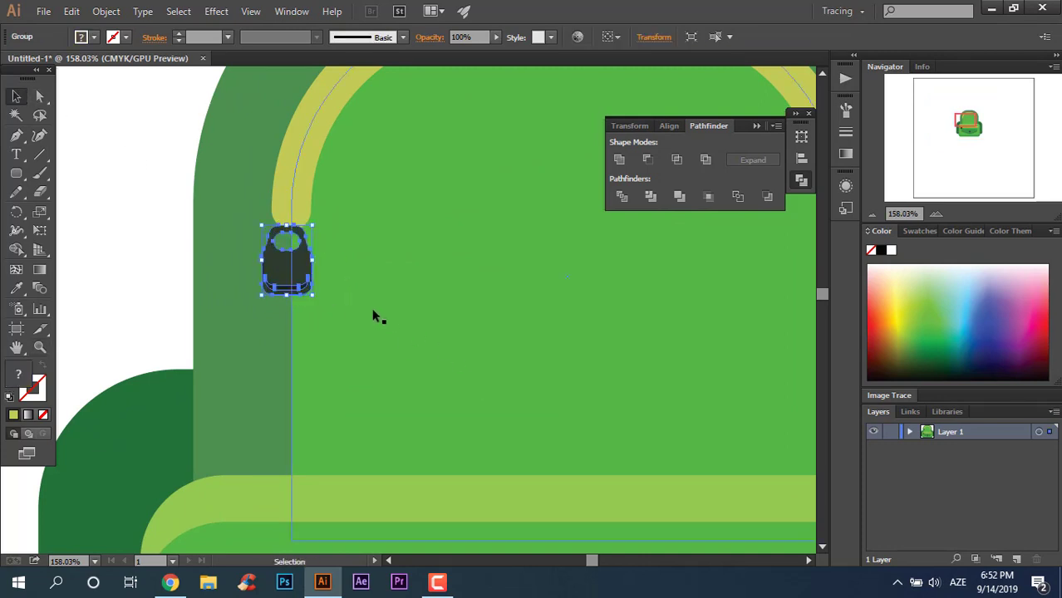
pyautogui.press('Right')
pyautogui.press('Right')
pyautogui.press('z')
pyautogui.keyDown('alt'); pyautogui.click(208, 339); pyautogui.keyUp('alt')
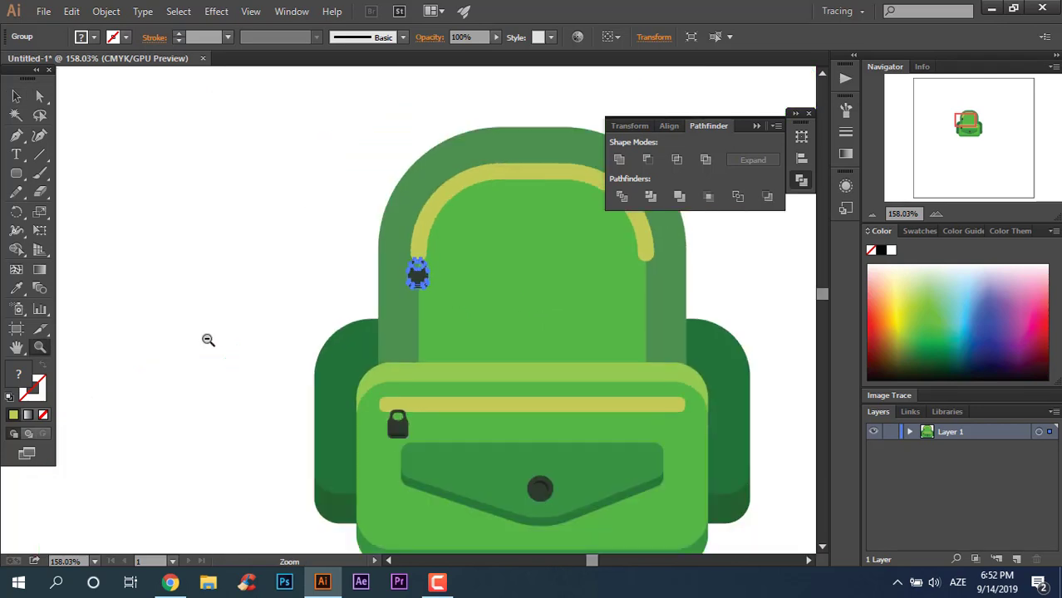
pyautogui.keyDown('alt'); pyautogui.click(756, 432); pyautogui.keyUp('alt')
pyautogui.keyDown('alt'); pyautogui.click(663, 443); pyautogui.keyUp('alt')
pyautogui.moveTo(663, 443); pyautogui.dragTo(770, 491)
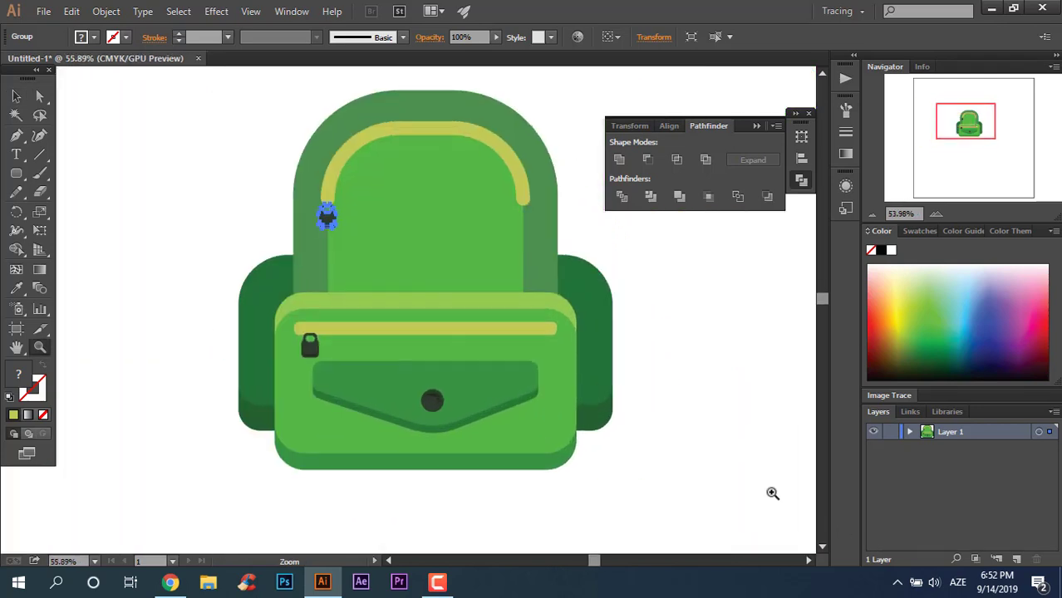
pyautogui.press('v')
pyautogui.click(698, 475)
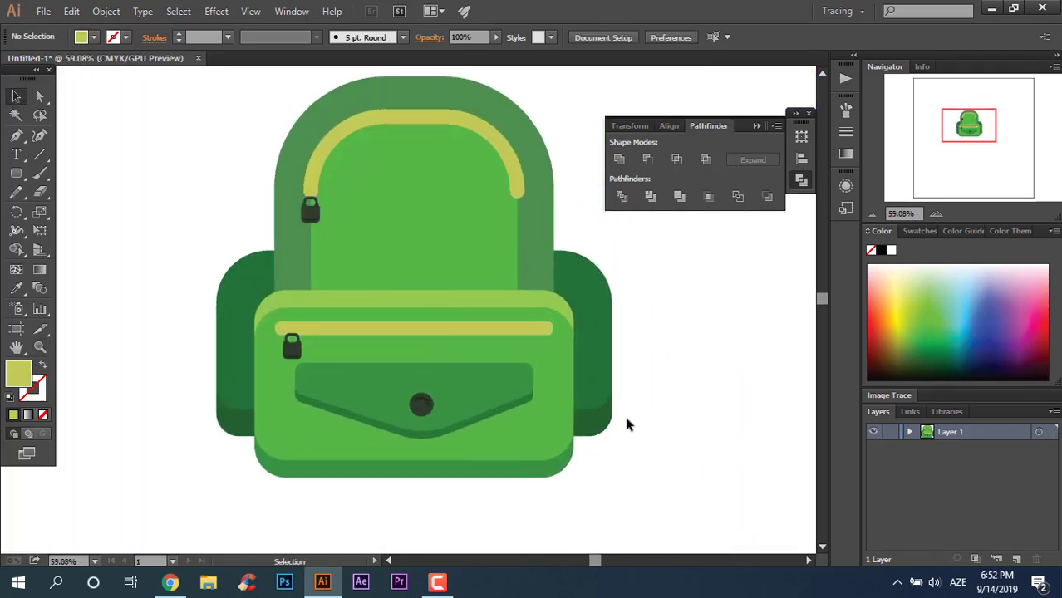
pyautogui.press('z')
pyautogui.click(666, 439)
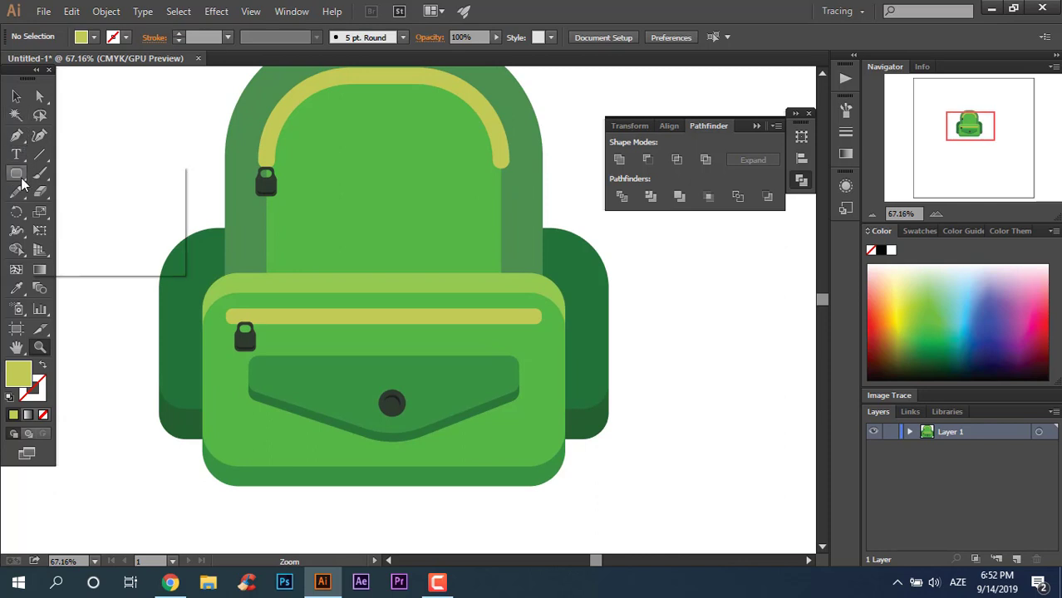
# Step: Draw a tall yellow rounded-rectangle strap and place it on the left pouch
pyautogui.moveTo(22, 185); pyautogui.dragTo(84, 188)
pyautogui.moveTo(198, 218)
pyautogui.mouseDown()
pyautogui.moveTo(211, 302)
pyautogui.moveTo(214, 272)
pyautogui.moveTo(209, 284)
pyautogui.moveTo(190, 271)
pyautogui.mouseUp()
pyautogui.click(17, 97)
pyautogui.click(111, 249)
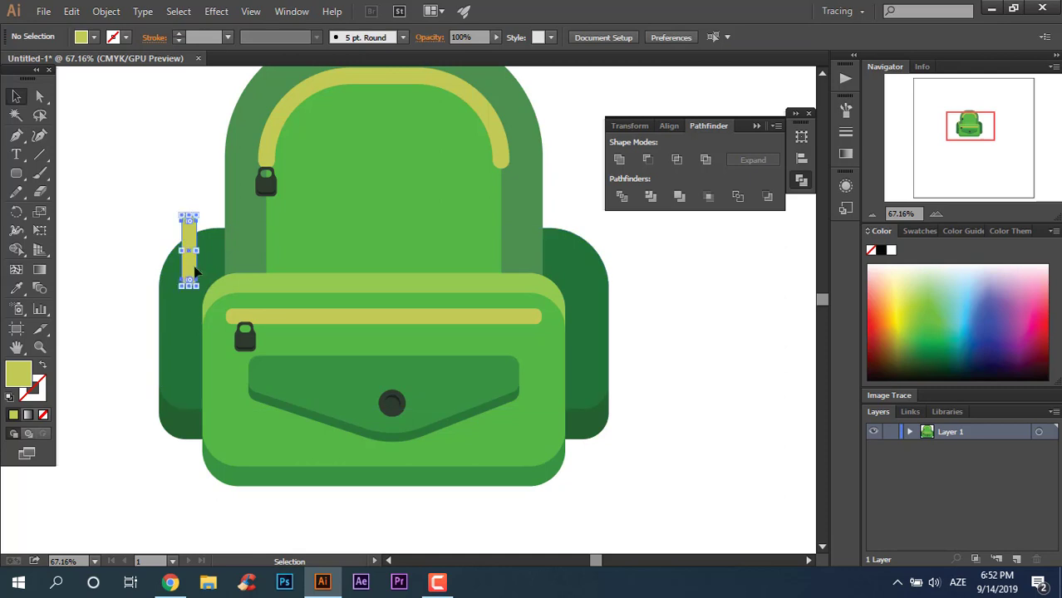
# Step: Alt+Shift-drag a mirrored copy of the strap onto the right pouch
pyautogui.click(195, 271)
pyautogui.keyDown('shift'); pyautogui.click(214, 253); pyautogui.keyUp('shift')
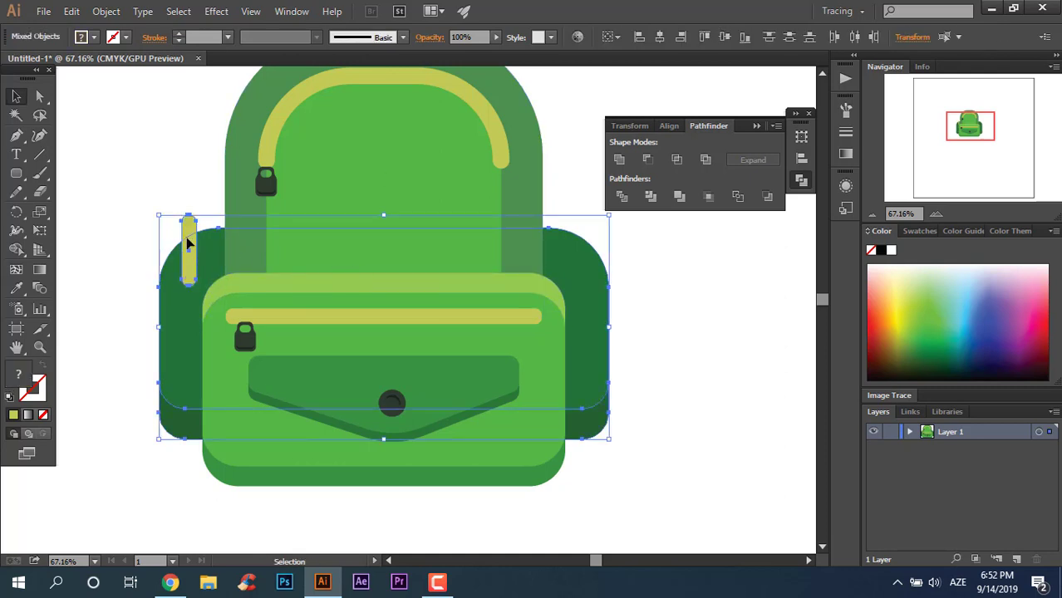
pyautogui.moveTo(190, 242)
pyautogui.mouseDown()
pyautogui.moveTo(582, 287)
pyautogui.moveTo(579, 232)
pyautogui.mouseUp()
pyautogui.keyDown('shift'); pyautogui.click(189, 246); pyautogui.keyUp('shift')
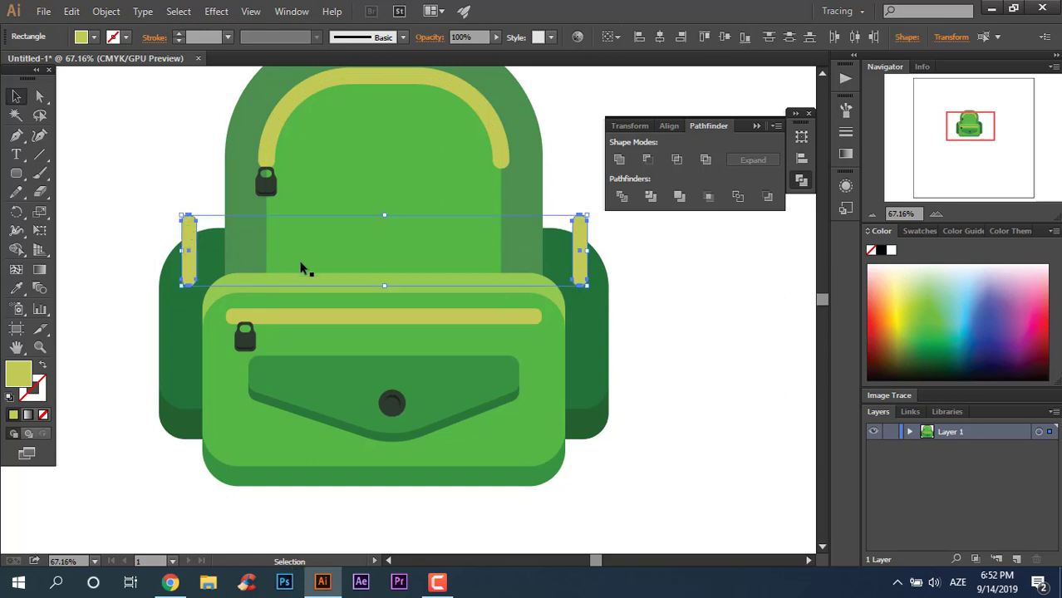
# Step: Group the two side straps and drag a copy of the top lock beside the backpack
pyautogui.rightClick(199, 246)
pyautogui.click(245, 306)
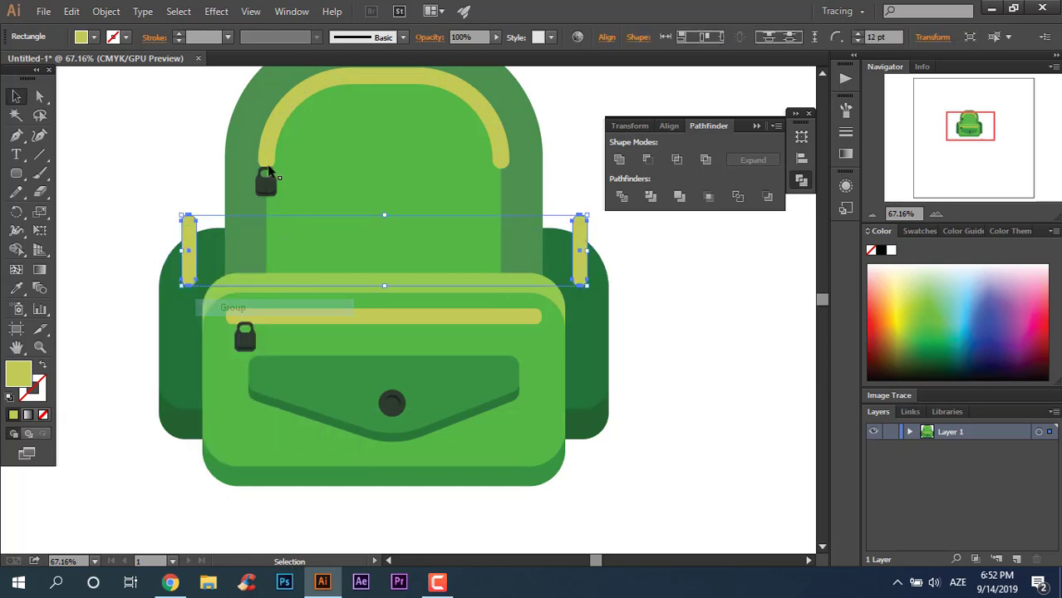
pyautogui.click(266, 178)
pyautogui.keyDown('shift'); pyautogui.click(266, 157); pyautogui.keyUp('shift')
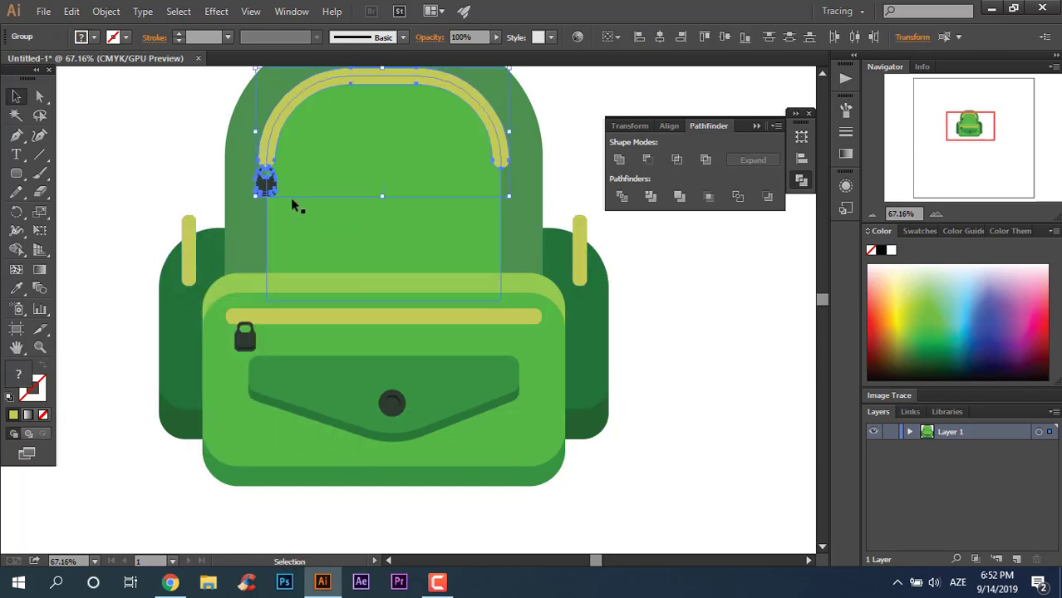
pyautogui.click(690, 335)
pyautogui.moveTo(266, 178); pyautogui.dragTo(709, 253)
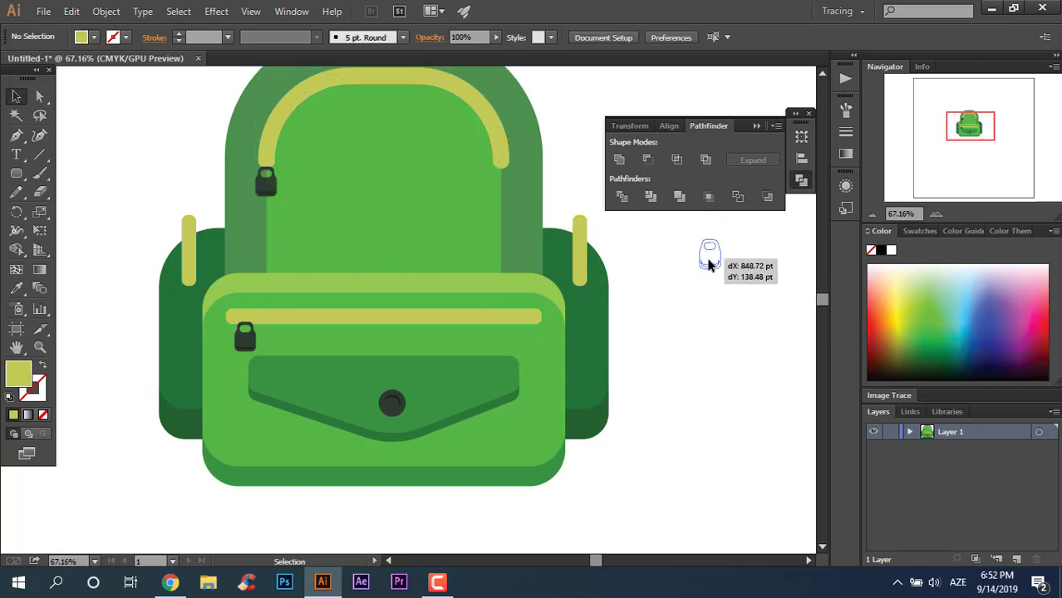
# Step: Group the top padlock with its arched strap
pyautogui.click(266, 178)
pyautogui.keyDown('shift'); pyautogui.click(266, 159); pyautogui.keyUp('shift')
pyautogui.rightClick(266, 154)
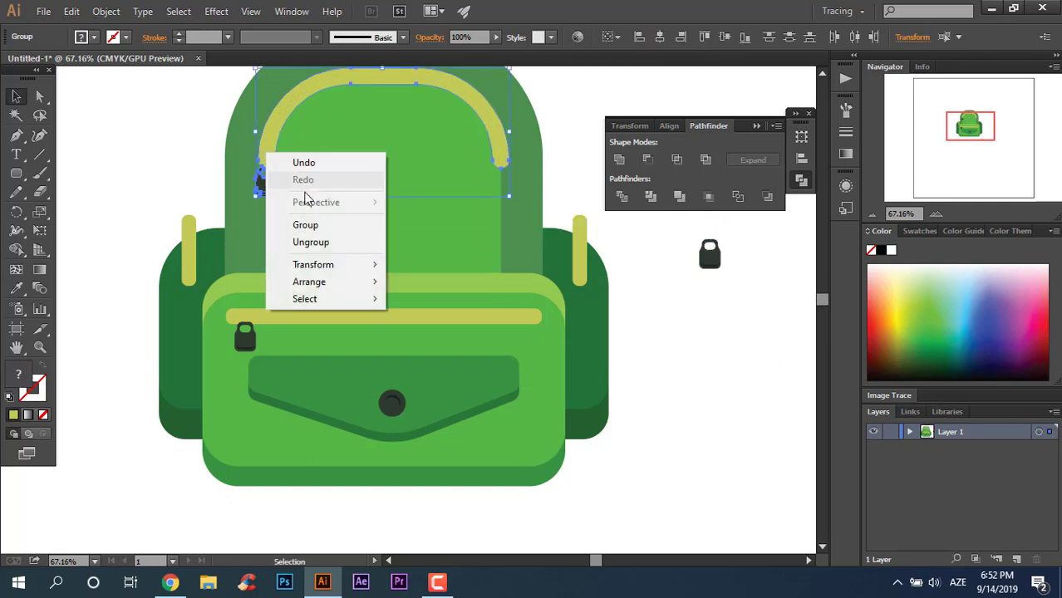
pyautogui.click(322, 227)
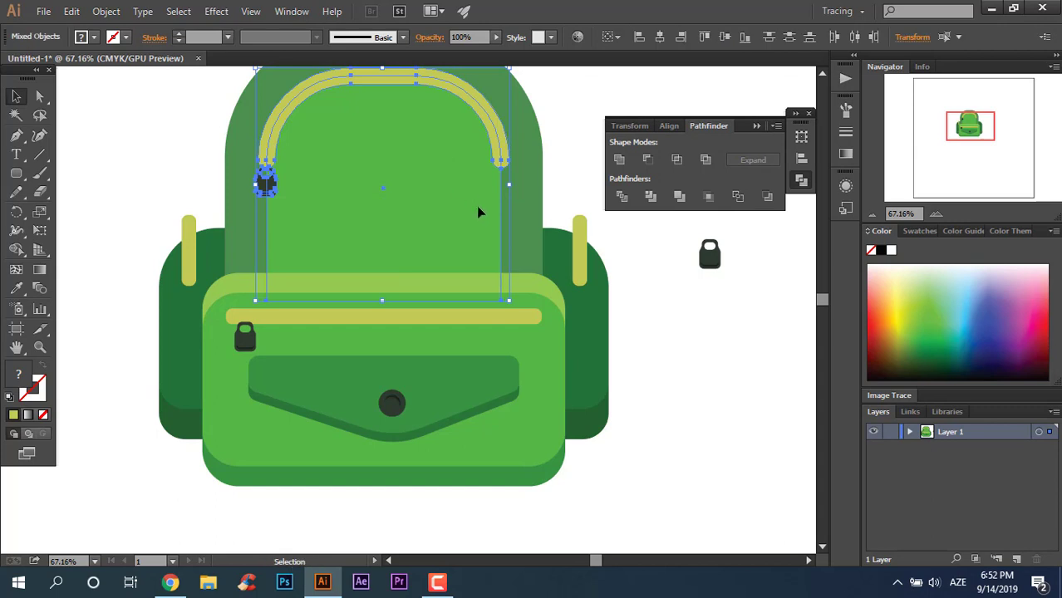
pyautogui.rightClick(481, 210)
pyautogui.click(517, 280)
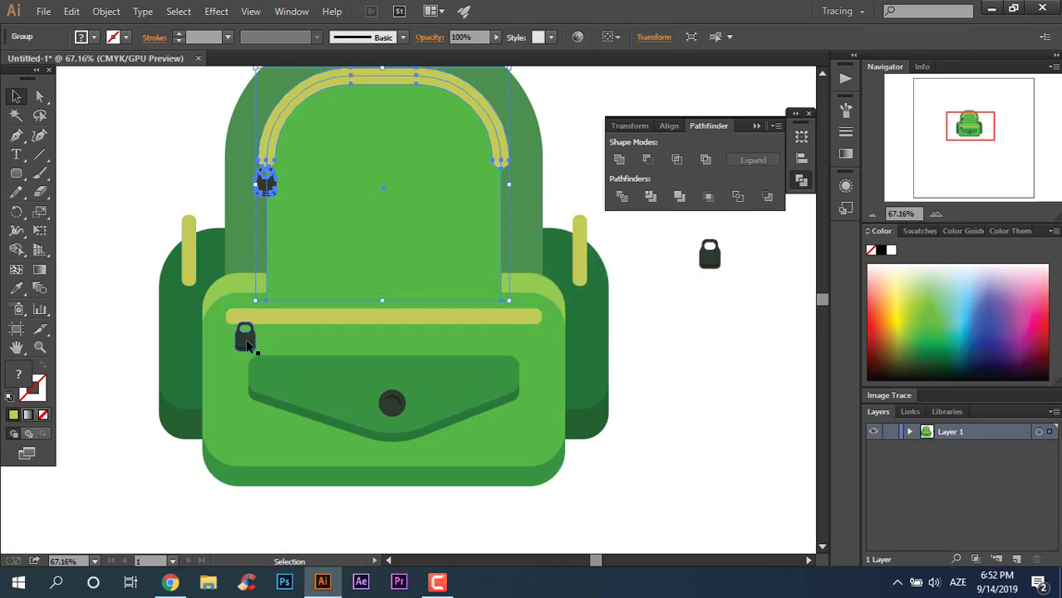
pyautogui.click(249, 339)
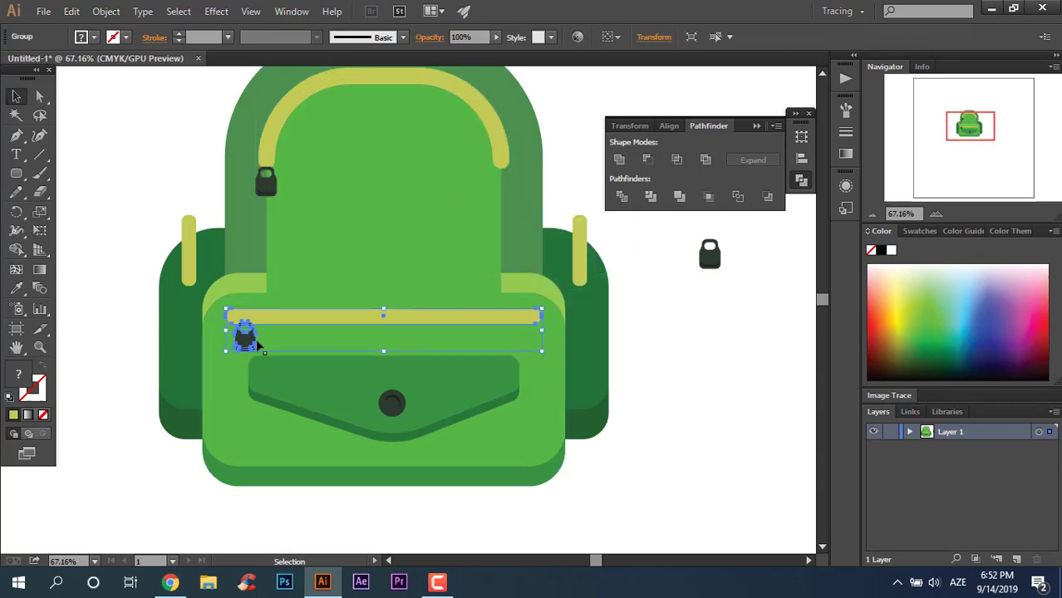
pyautogui.click(675, 412)
# Step: Select the side straps, the top strap group and the dark green back panel
pyautogui.click(581, 234)
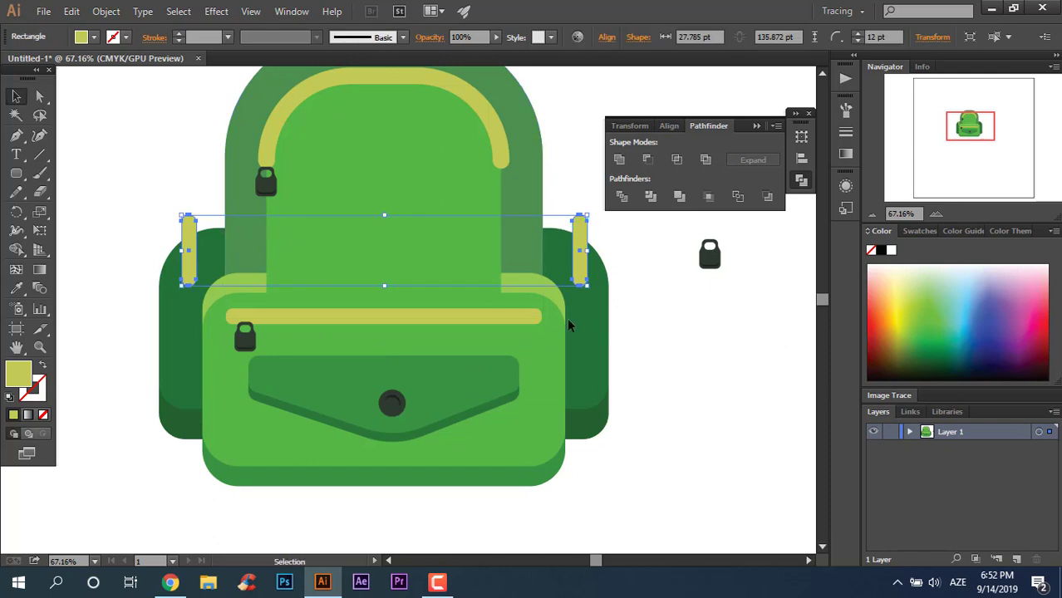
pyautogui.moveTo(611, 349); pyautogui.dragTo(657, 407)
pyautogui.click(378, 197)
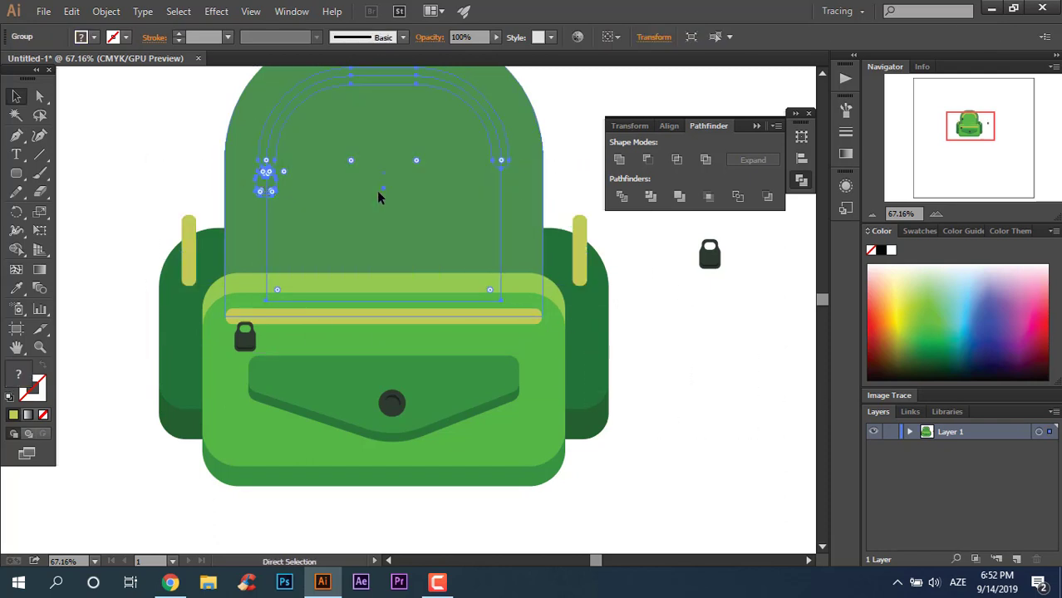
pyautogui.press('v')
pyautogui.moveTo(645, 415); pyautogui.dragTo(133, 162)
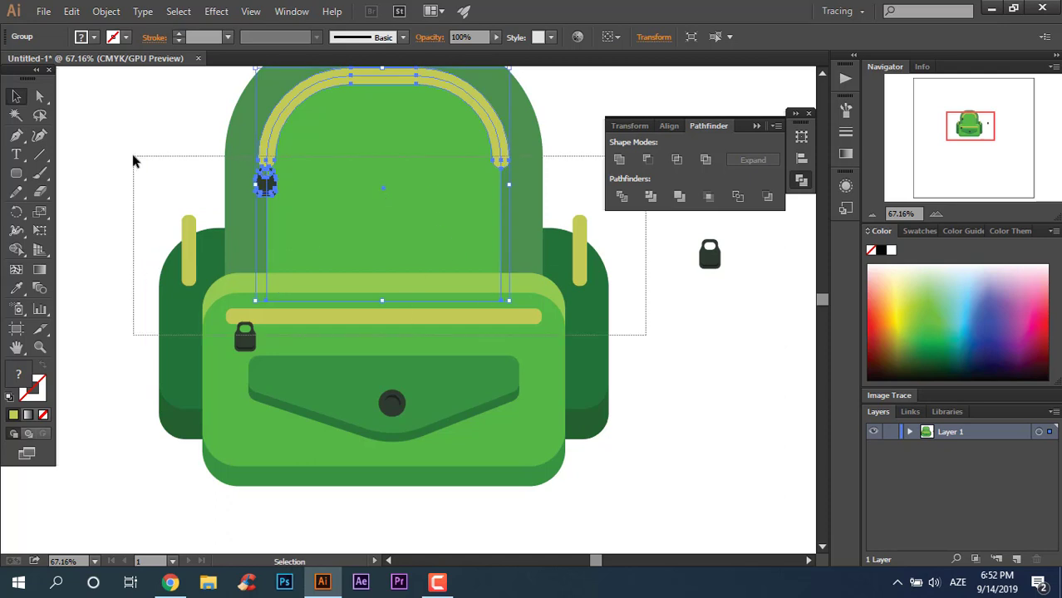
pyautogui.click(733, 360)
pyautogui.moveTo(597, 366); pyautogui.dragTo(497, 367)
# Step: Divide the dark green back panel with the yellow side straps and ungroup the pieces
pyautogui.press('z')
pyautogui.hotkey('ctrl', 'z')
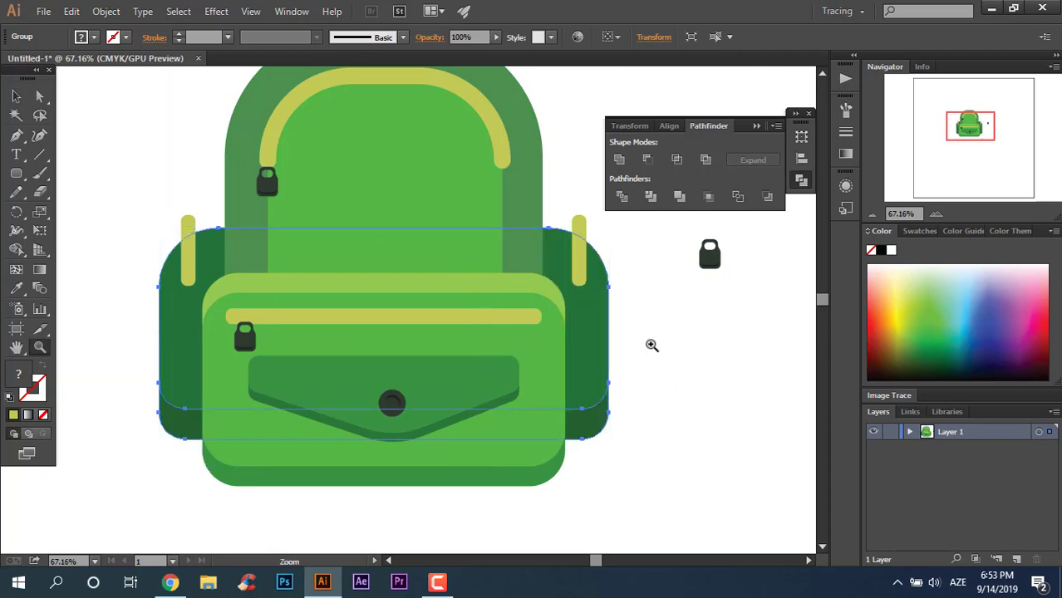
pyautogui.keyDown('alt'); pyautogui.click(651, 345); pyautogui.keyUp('alt')
pyautogui.click(654, 294)
pyautogui.press('v')
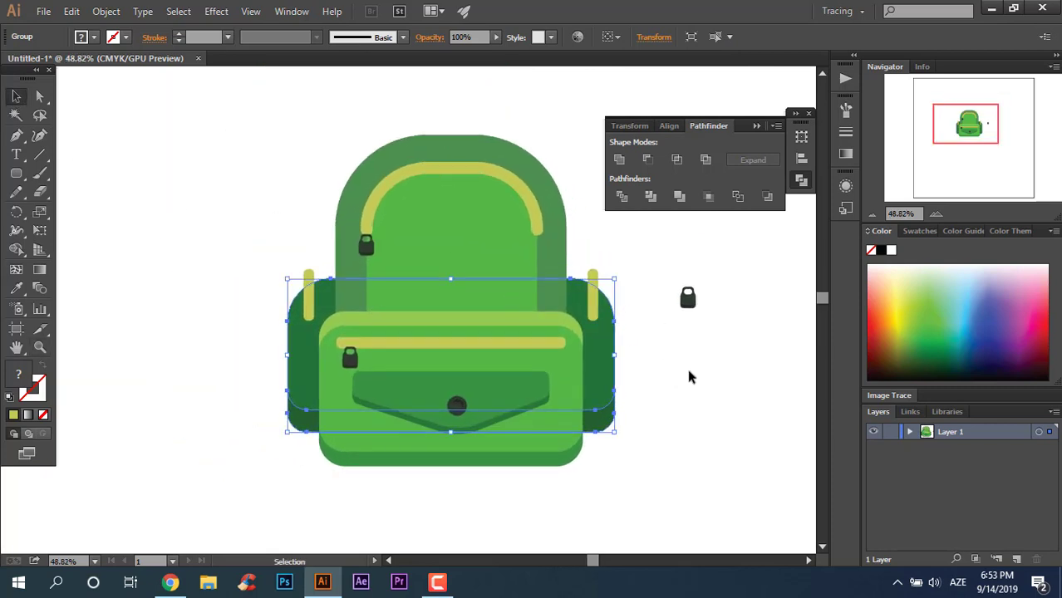
pyautogui.click(689, 377)
pyautogui.click(593, 287)
pyautogui.keyDown('shift'); pyautogui.click(615, 354); pyautogui.keyUp('shift')
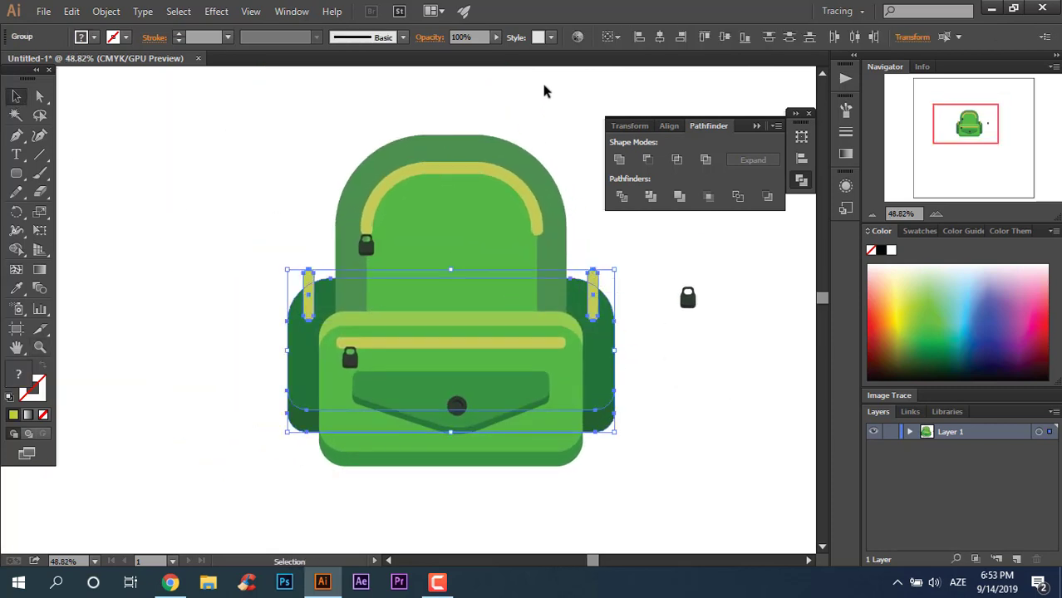
pyautogui.click(623, 200)
pyautogui.rightClick(597, 324)
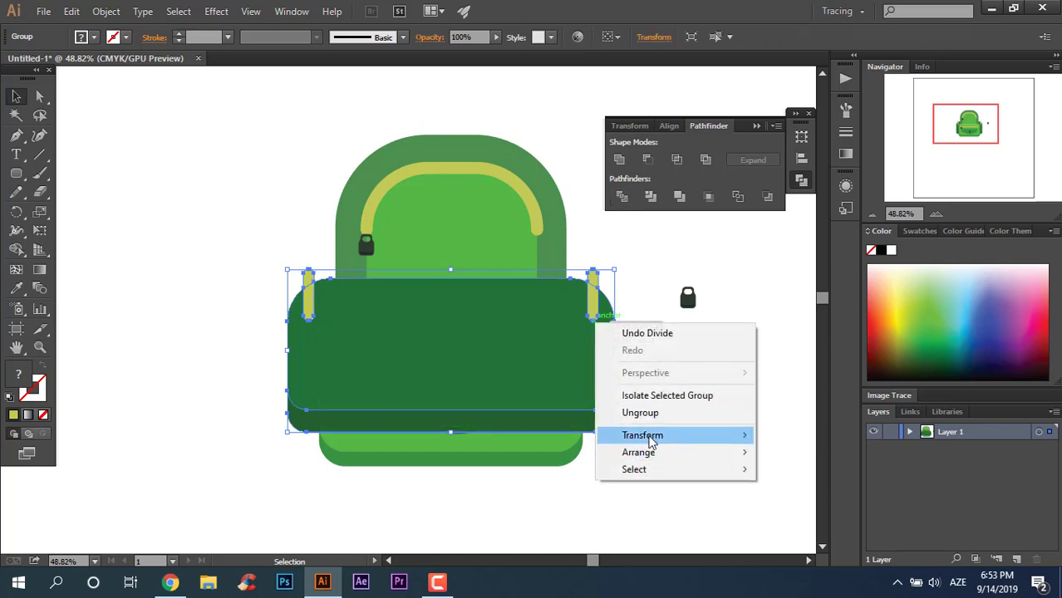
pyautogui.click(640, 413)
pyautogui.click(659, 338)
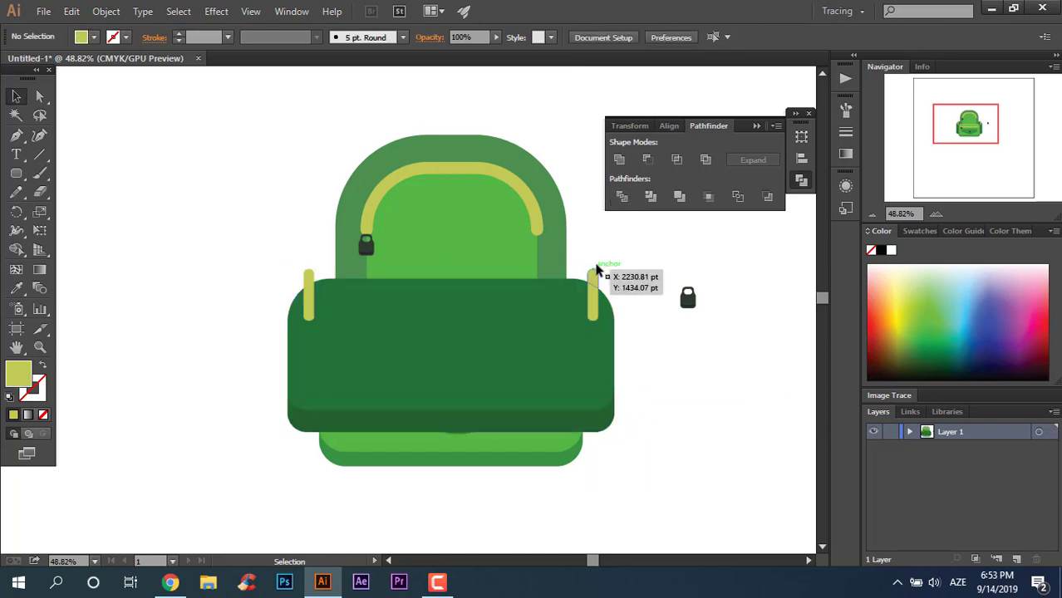
# Step: Move both yellow straps down into the dark green side panels
pyautogui.click(596, 277)
pyautogui.moveTo(596, 279); pyautogui.dragTo(596, 291)
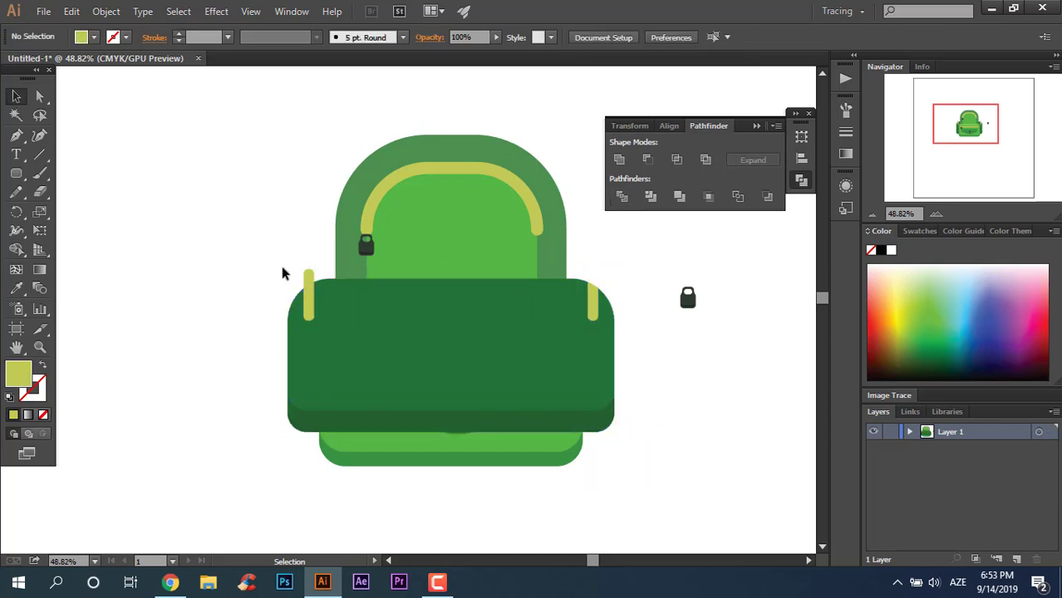
pyautogui.moveTo(308, 274); pyautogui.dragTo(307, 287)
pyautogui.click(653, 360)
# Step: Group the side panels, bottom band and straps, and send them behind the pocket
pyautogui.moveTo(603, 299); pyautogui.dragTo(594, 290)
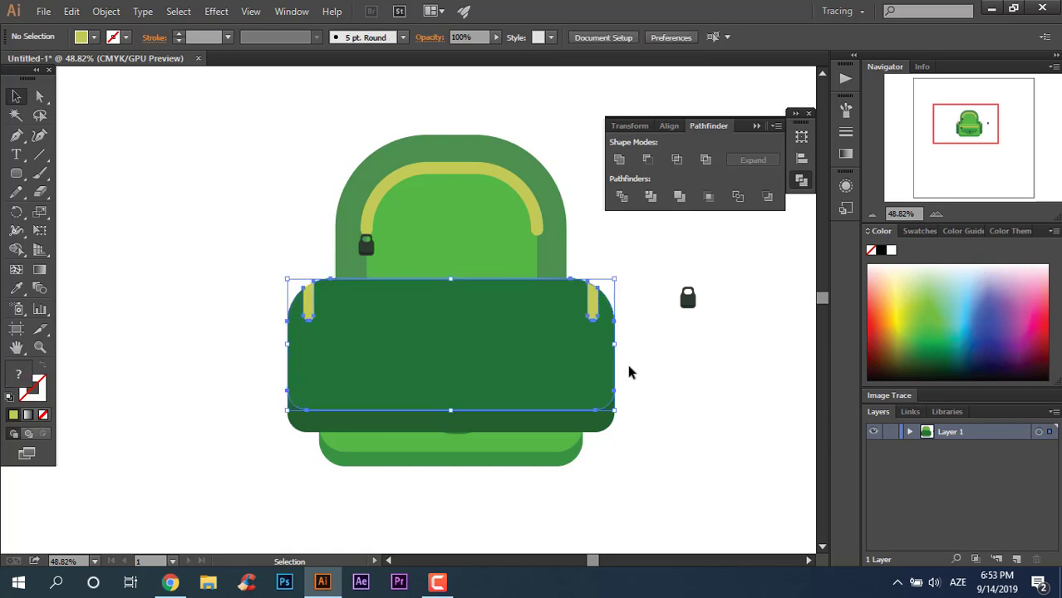
pyautogui.keyDown('shift'); pyautogui.click(611, 428); pyautogui.keyUp('shift')
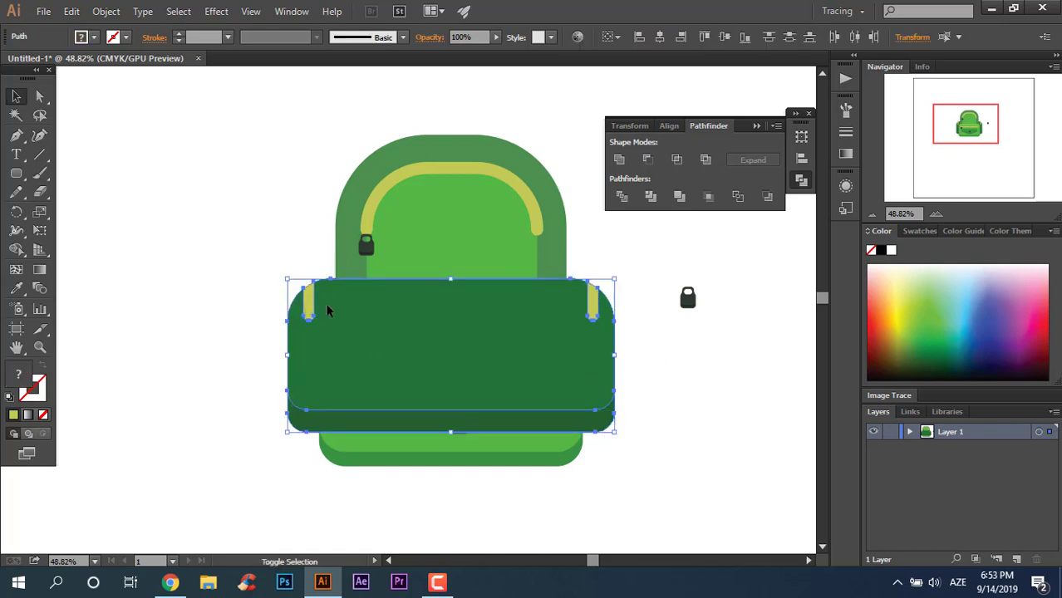
pyautogui.rightClick(432, 367)
pyautogui.click(491, 204)
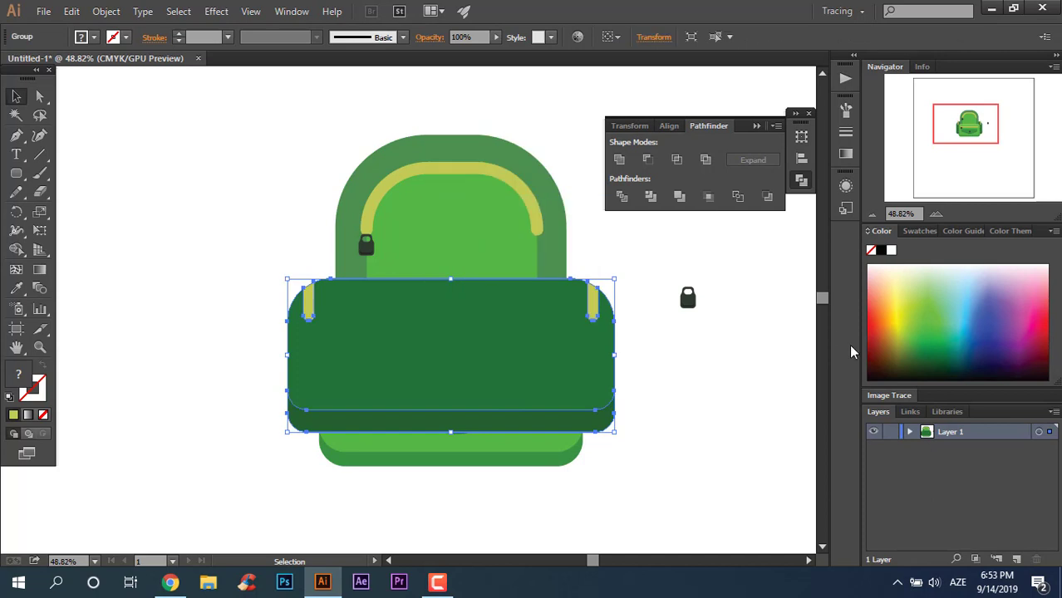
pyautogui.hotkey('ctrl', 'shift', '[')
pyautogui.click(767, 422)
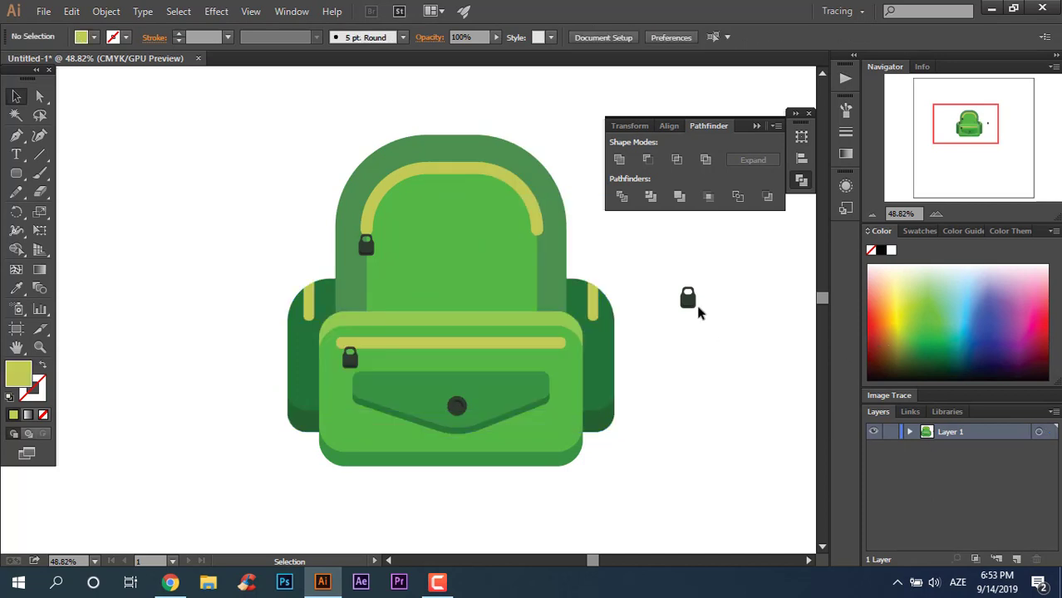
# Step: Place padlock copies on both side straps and group the two padlocks
pyautogui.moveTo(686, 299)
pyautogui.mouseDown()
pyautogui.moveTo(595, 339)
pyautogui.moveTo(347, 349)
pyautogui.moveTo(284, 331)
pyautogui.mouseUp()
pyautogui.scroll(1, 390, 335)
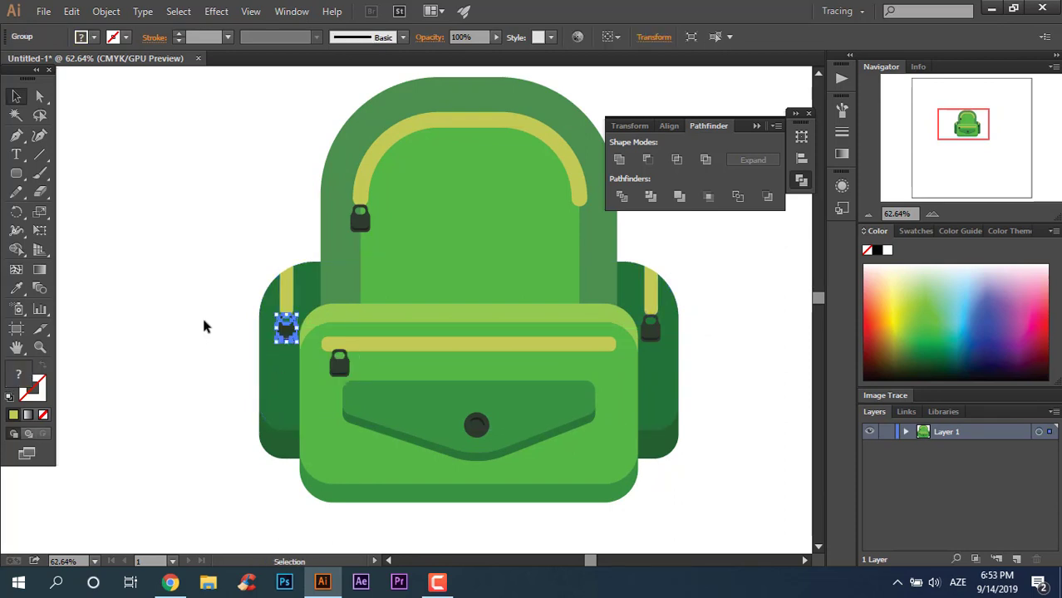
pyautogui.keyDown('shift'); pyautogui.click(283, 331); pyautogui.keyUp('shift')
pyautogui.keyDown('shift'); pyautogui.click(650, 329); pyautogui.keyUp('shift')
pyautogui.rightClick(656, 337)
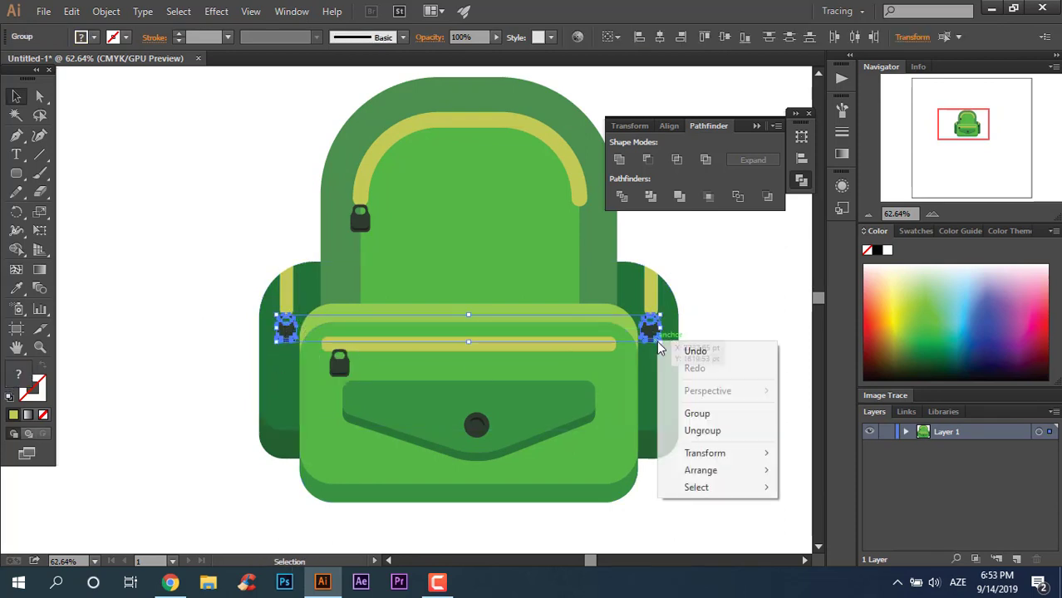
pyautogui.click(702, 413)
# Step: Group the padlocks with the side panels, send them behind the pocket, and zoom out
pyautogui.keyDown('shift'); pyautogui.click(669, 380); pyautogui.keyUp('shift')
pyautogui.rightClick(667, 381)
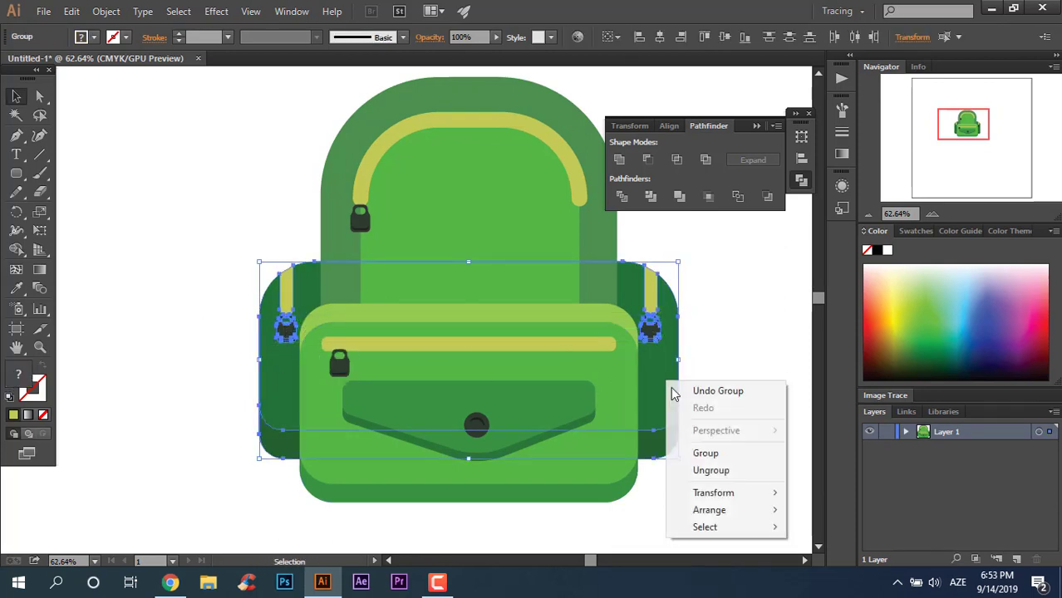
pyautogui.click(706, 453)
pyautogui.hotkey('ctrl', 'shift', '[')
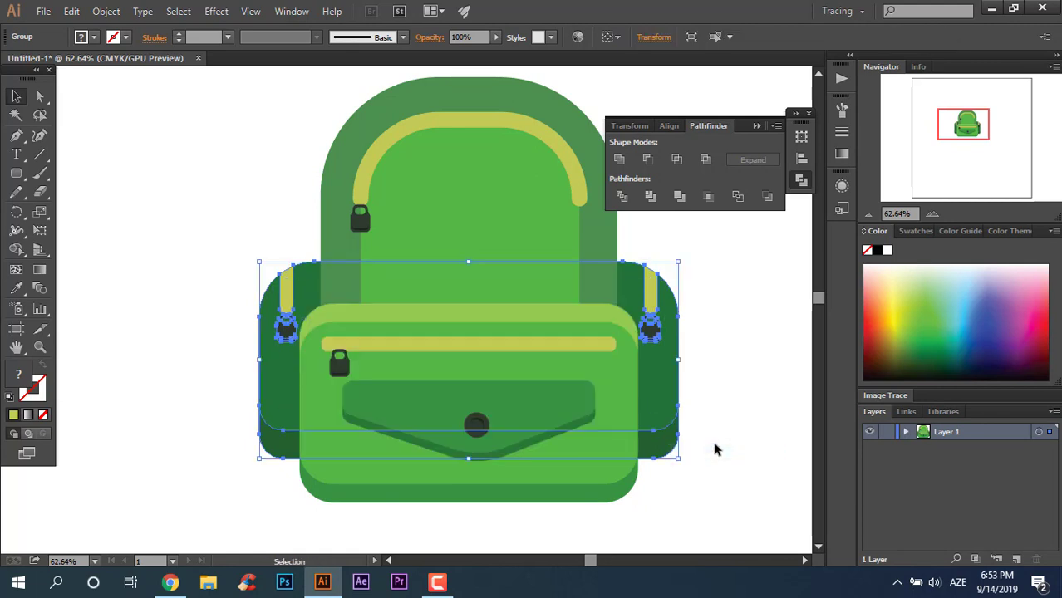
pyautogui.click(711, 413)
pyautogui.press('z')
pyautogui.click(743, 434)
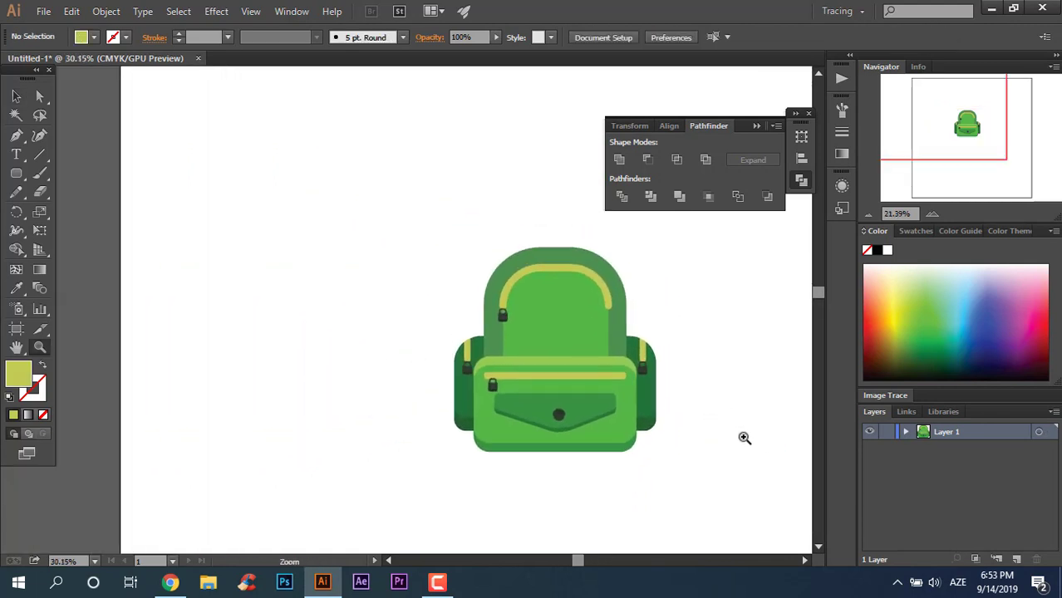
# Step: Draw a yellow circle on the backpack's upper body with the Ellipse tool
pyautogui.click(699, 361)
pyautogui.click(16, 173)
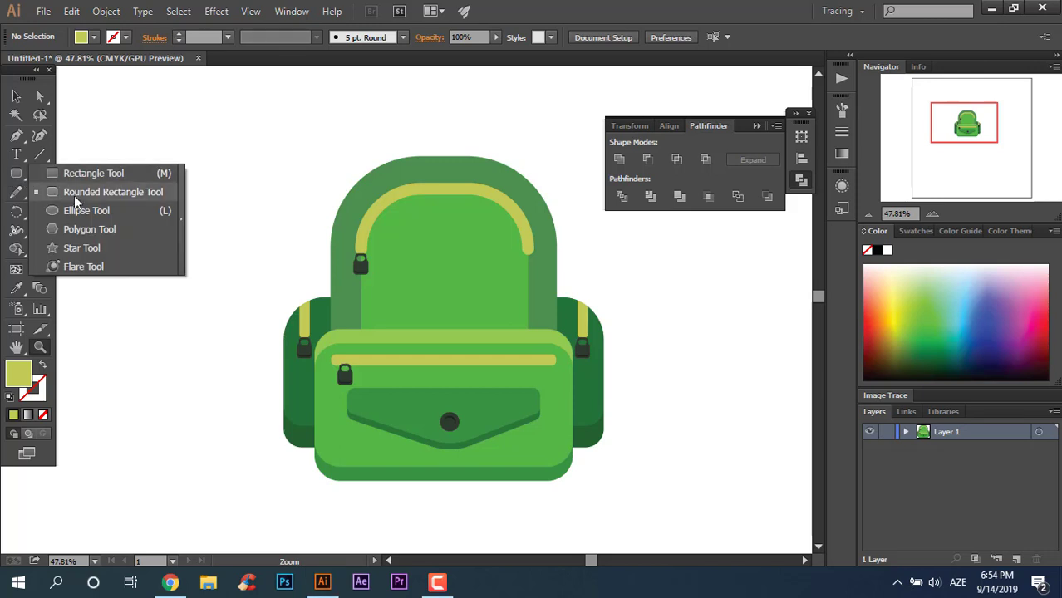
pyautogui.click(81, 211)
pyautogui.moveTo(434, 243); pyautogui.dragTo(397, 287)
# Step: Select all the artwork and horizontally centre the circle on the backpack
pyautogui.click(16, 95)
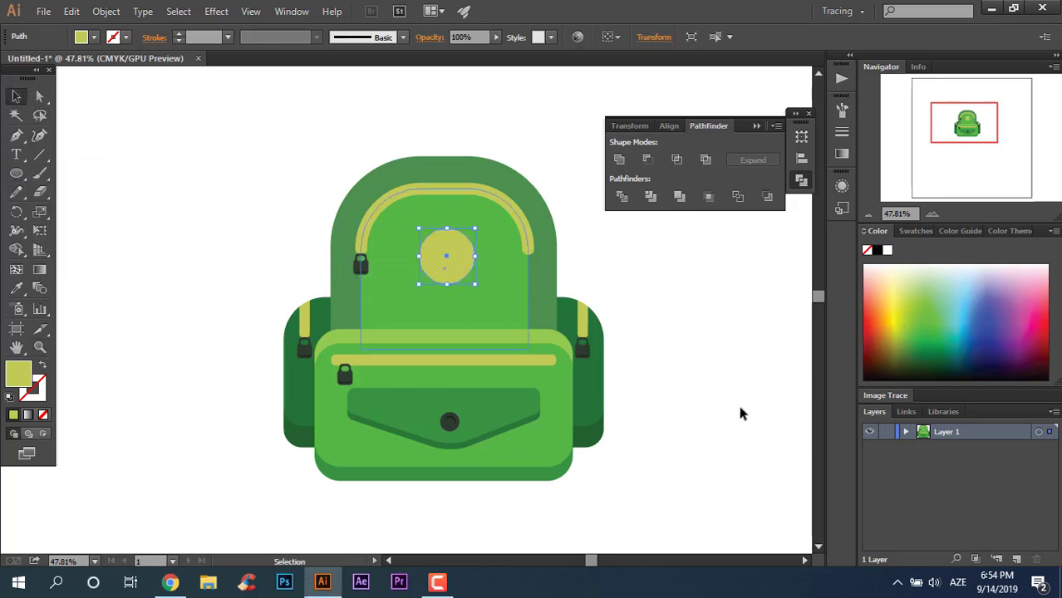
pyautogui.moveTo(647, 404); pyautogui.dragTo(209, 217)
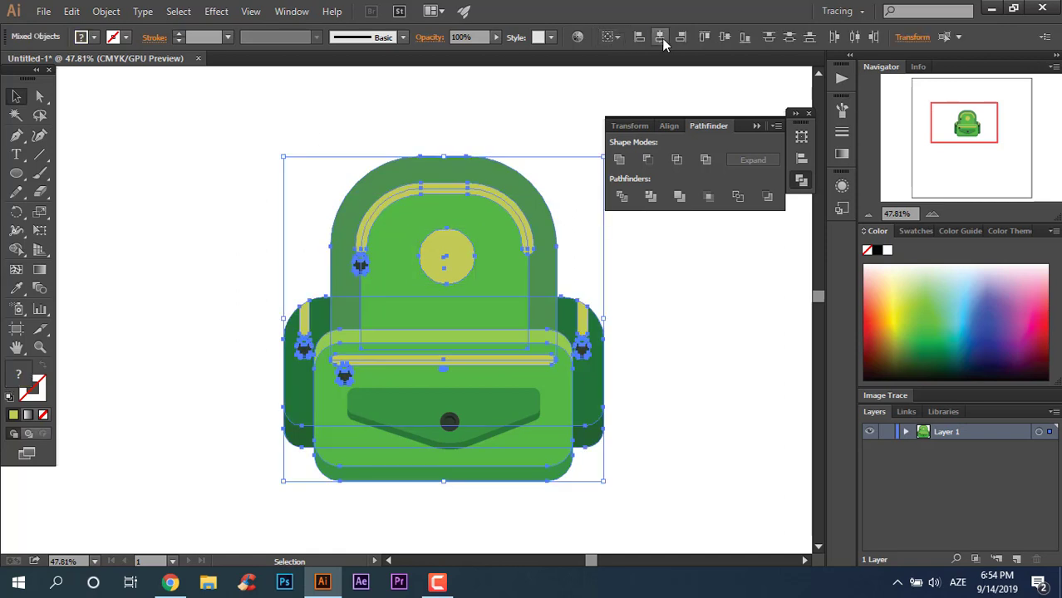
pyautogui.click(663, 38)
pyautogui.click(700, 344)
pyautogui.press('z')
pyautogui.moveTo(419, 232)
pyautogui.mouseDown()
pyautogui.moveTo(513, 298)
pyautogui.moveTo(432, 263)
pyautogui.mouseUp()
pyautogui.click(16, 174)
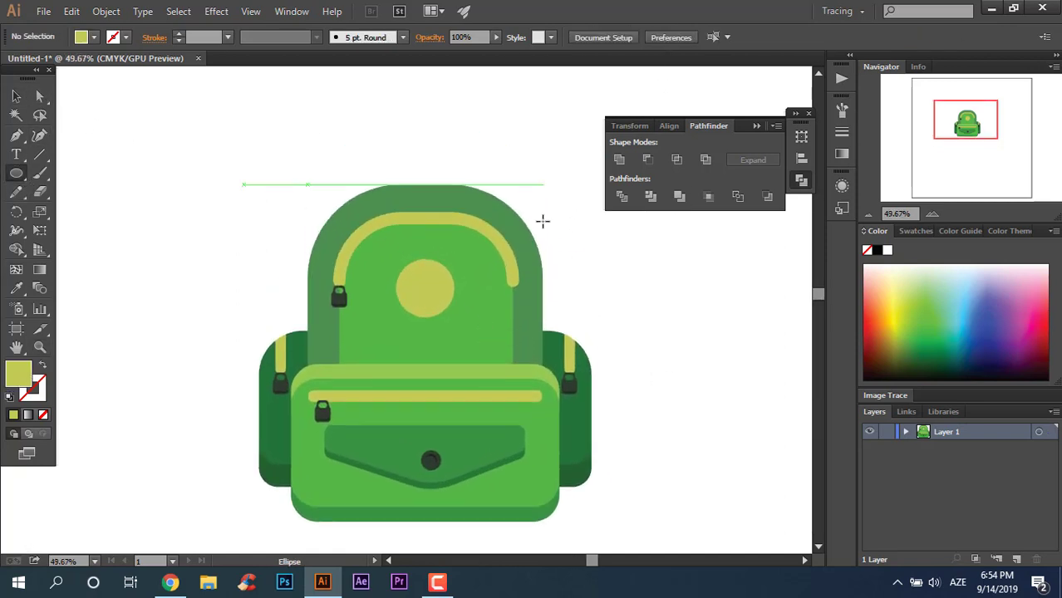
# Step: Draw a circle at the backpack's top and eyedropper the dark padlock colour onto it
pyautogui.moveTo(396, 153); pyautogui.dragTo(464, 220)
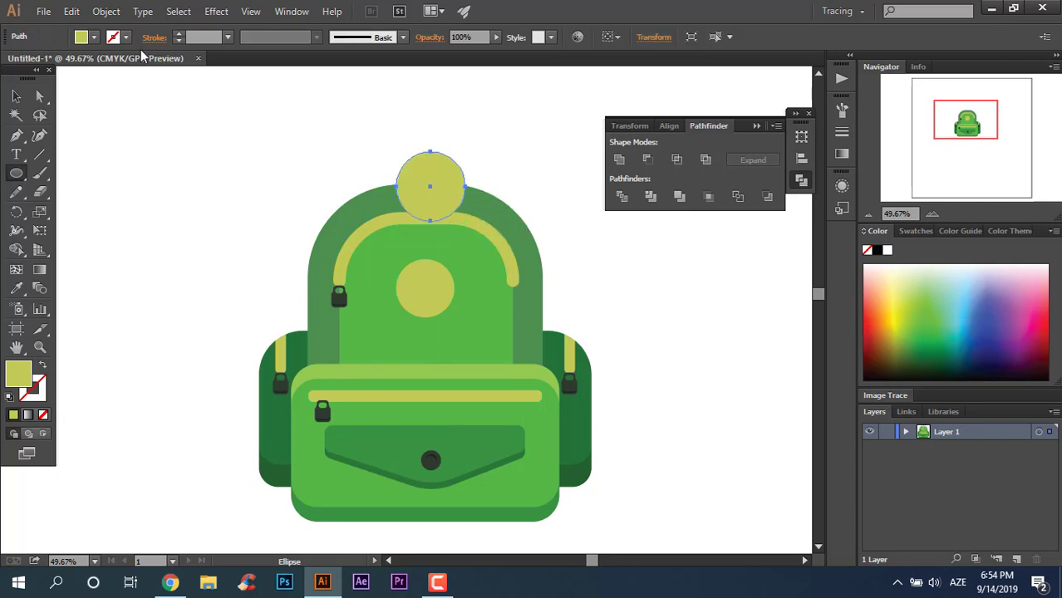
pyautogui.click(18, 96)
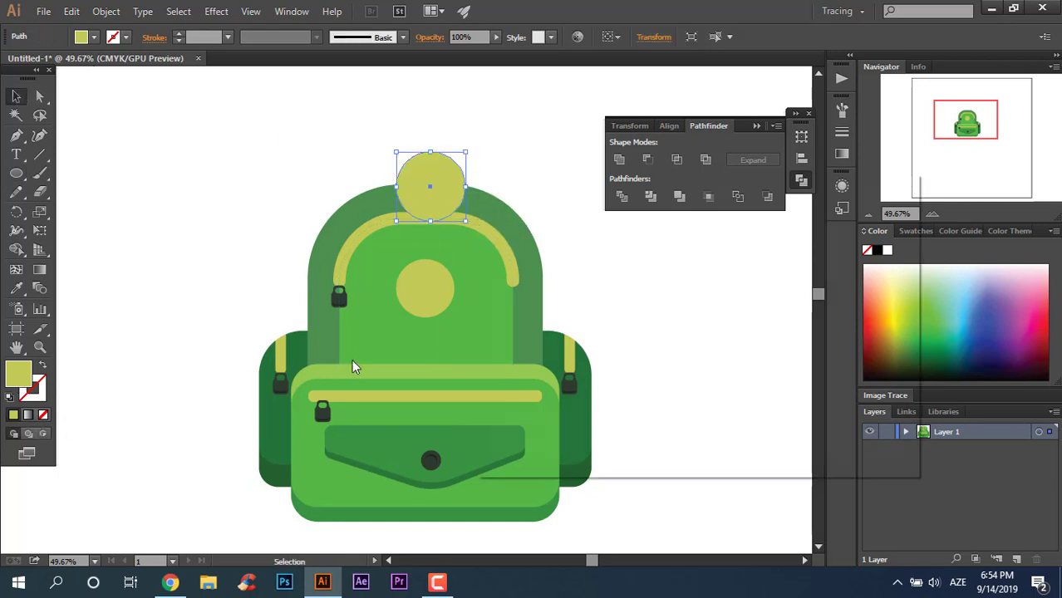
pyautogui.doubleClick(18, 376)
pyautogui.click(863, 254)
pyautogui.click(17, 288)
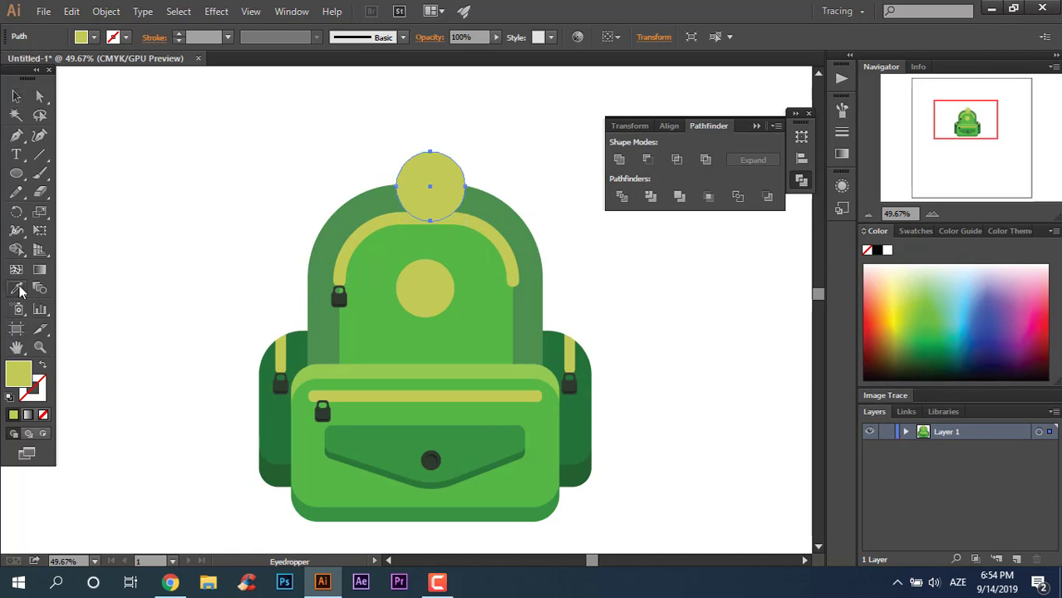
pyautogui.click(430, 460)
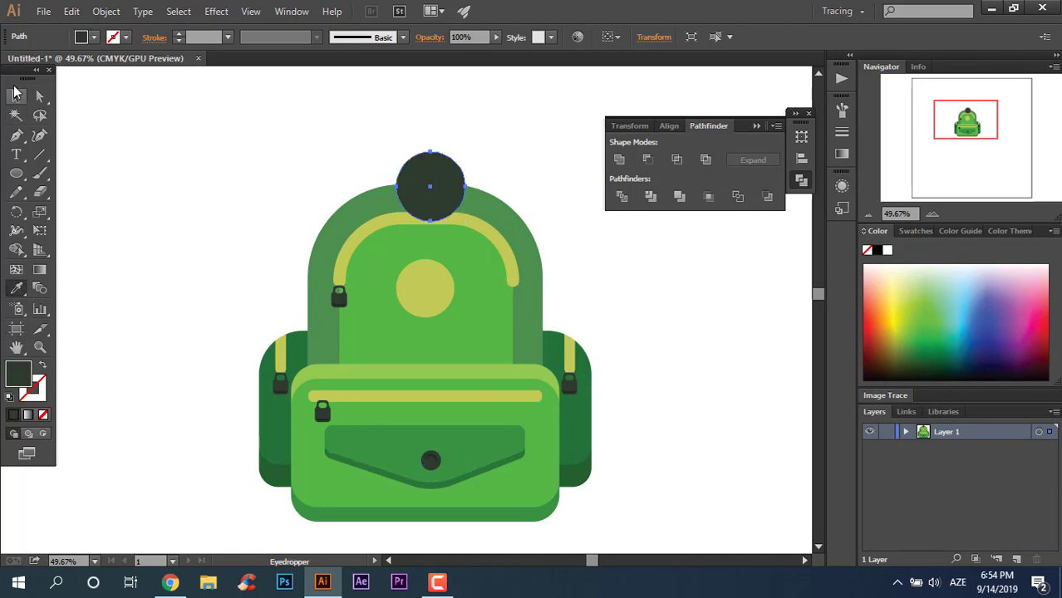
pyautogui.click(303, 225)
pyautogui.press('v')
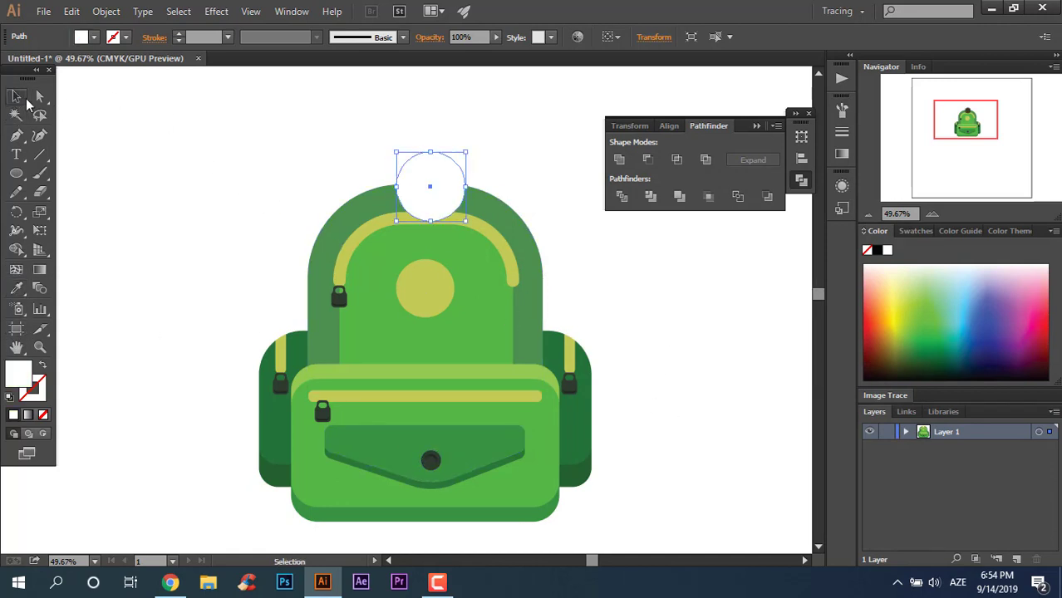
pyautogui.hotkey('ctrl', 'z')
# Step: Alt-scale a smaller concentric copy inside the dark top circle
pyautogui.moveTo(644, 405); pyautogui.dragTo(128, 161)
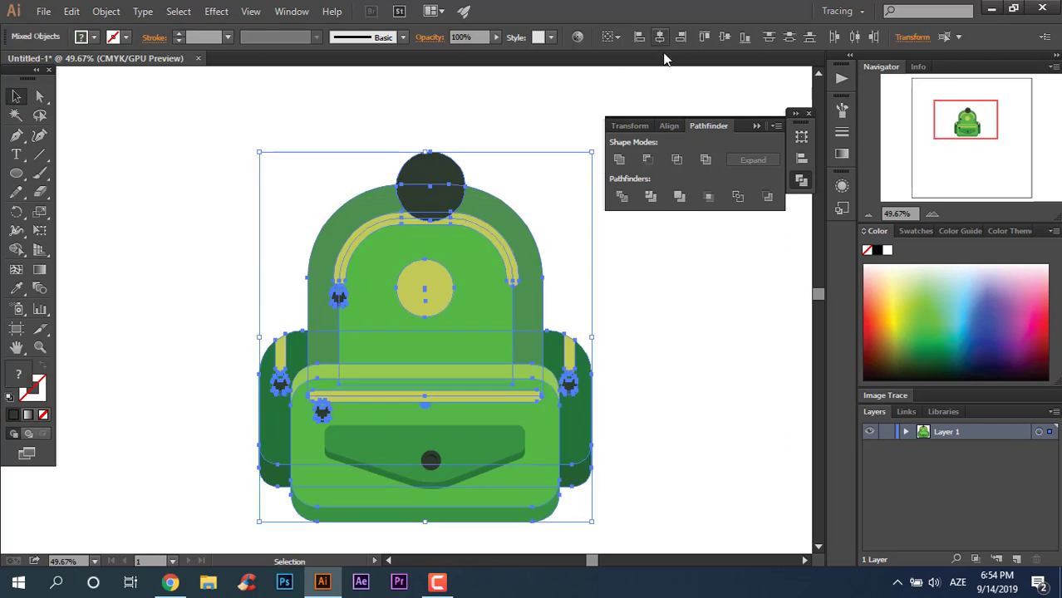
pyautogui.click(661, 83)
pyautogui.click(432, 163)
pyautogui.press('v')
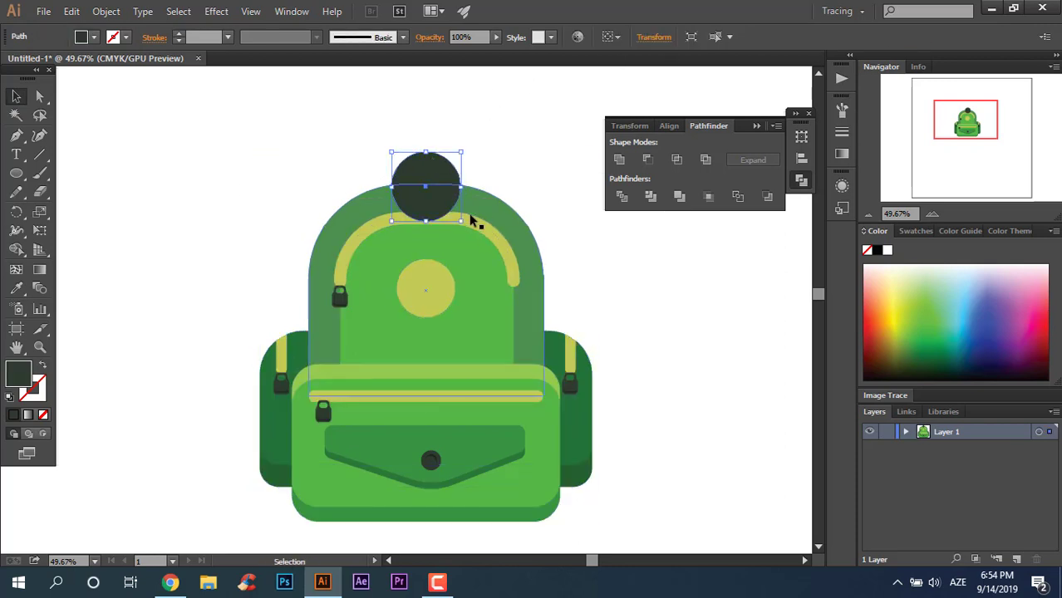
pyautogui.moveTo(462, 222); pyautogui.dragTo(453, 213)
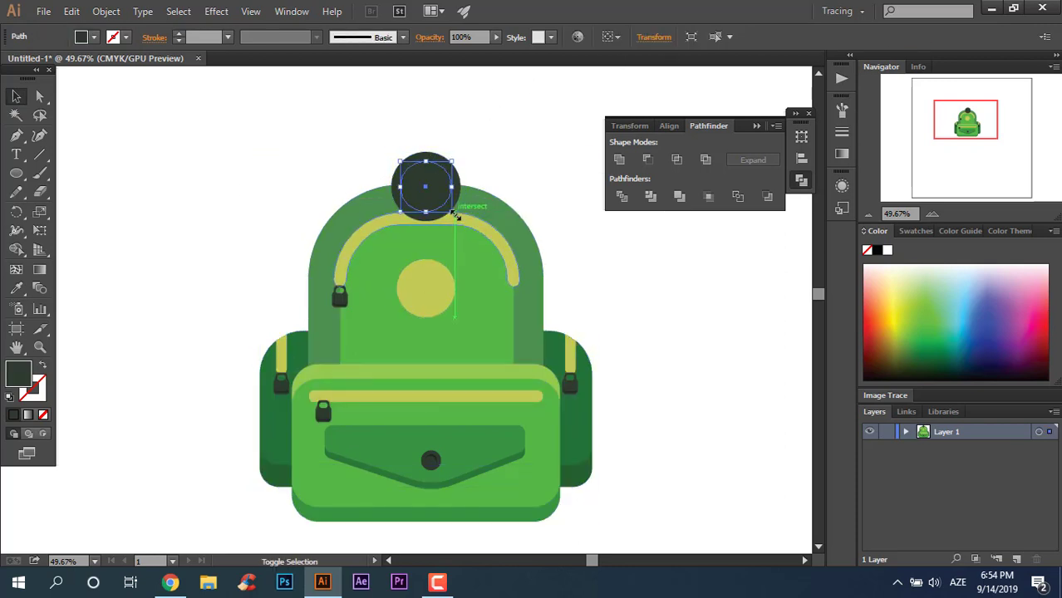
# Step: Divide the two circles, delete the inner disc, and send the ring behind the backpack
pyautogui.click(624, 194)
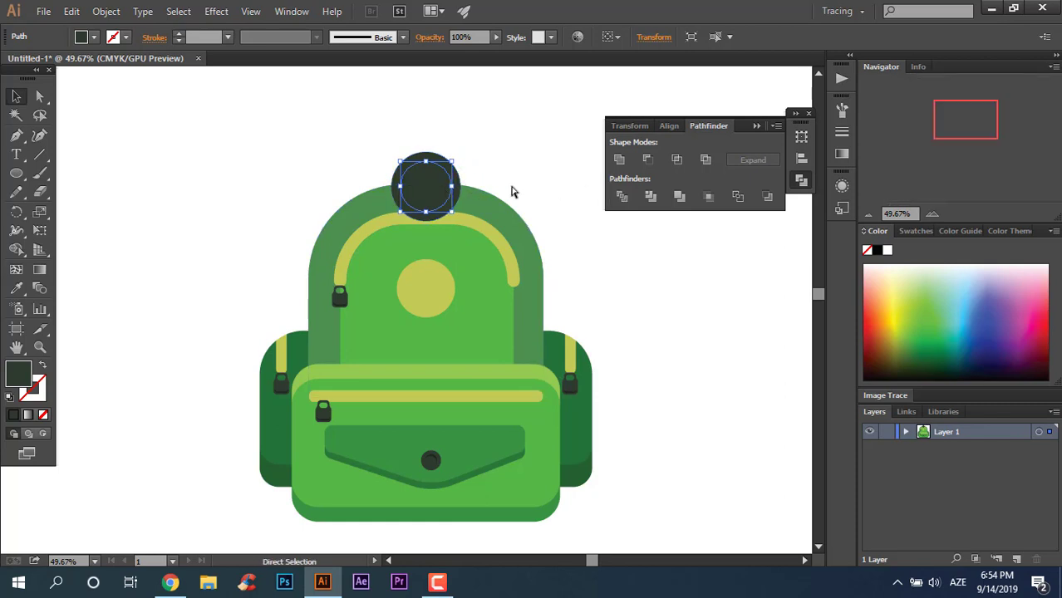
pyautogui.click(462, 178)
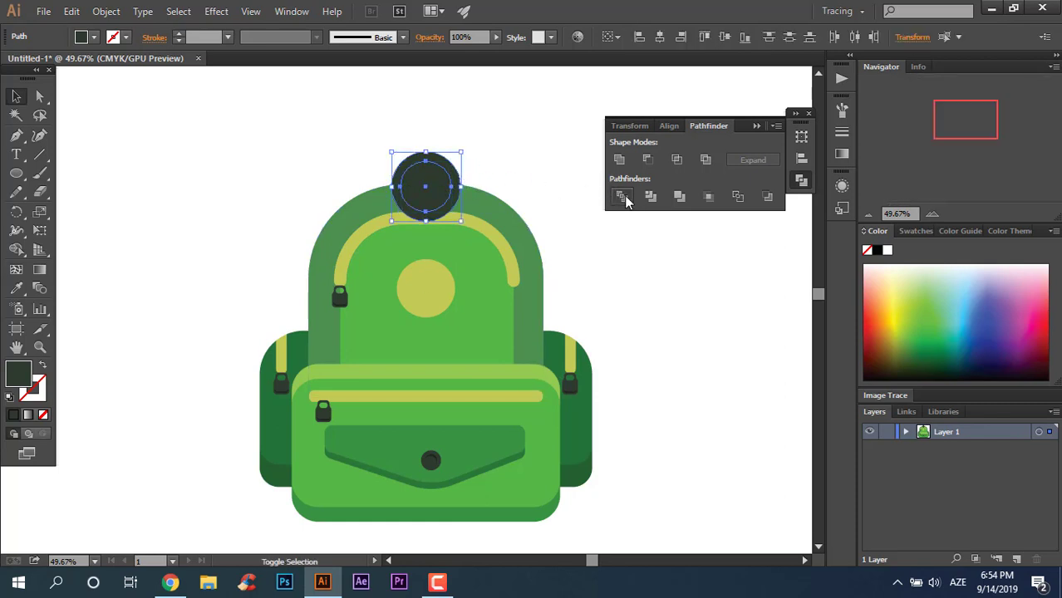
pyautogui.rightClick(435, 185)
pyautogui.click(506, 274)
pyautogui.click(684, 297)
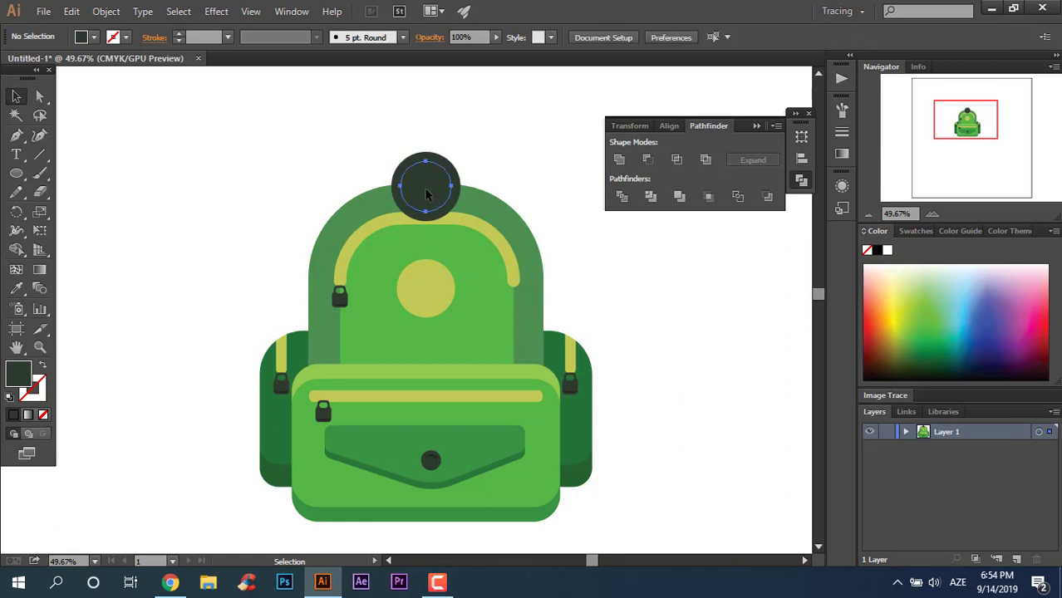
pyautogui.click(426, 195)
pyautogui.press('Delete')
pyautogui.click(450, 172)
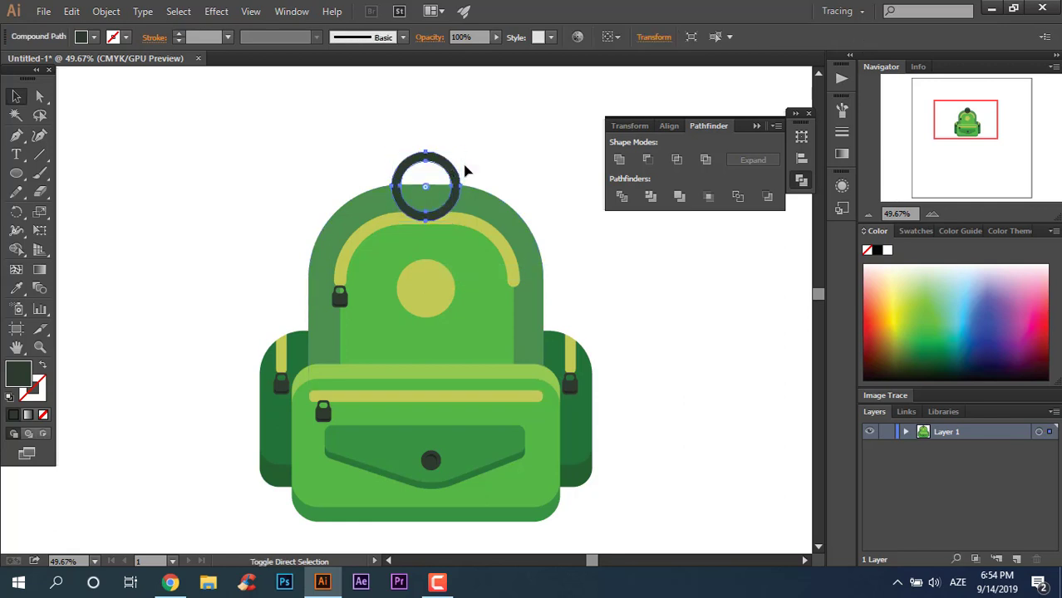
pyautogui.hotkey('ctrl', 'shift', '[')
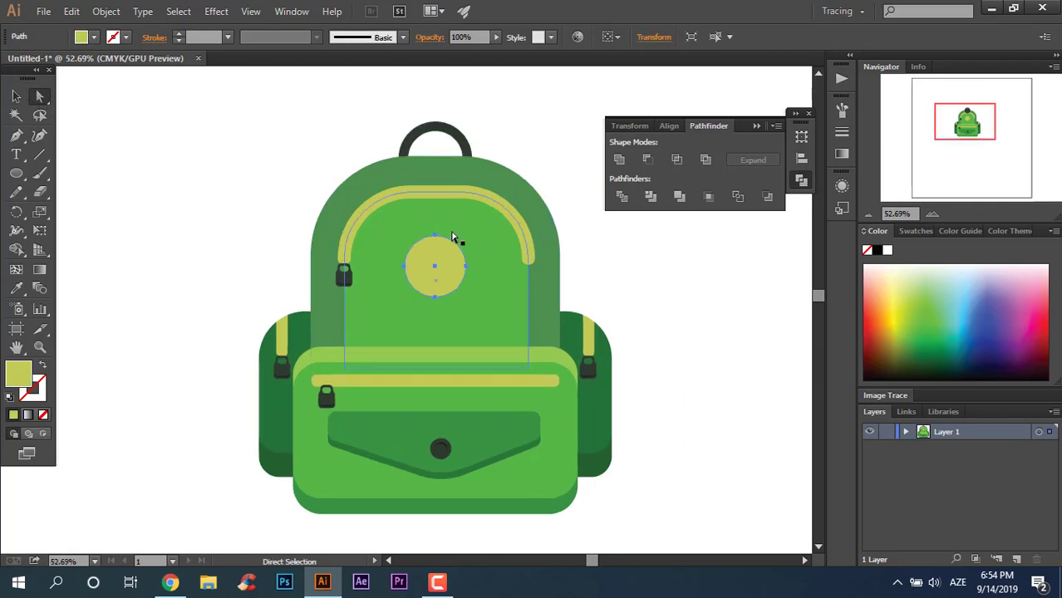
# Step: Colour the emblem's crescent a darker olive and swap it to a stroke
pyautogui.click(435, 236)
pyautogui.doubleClick(23, 380)
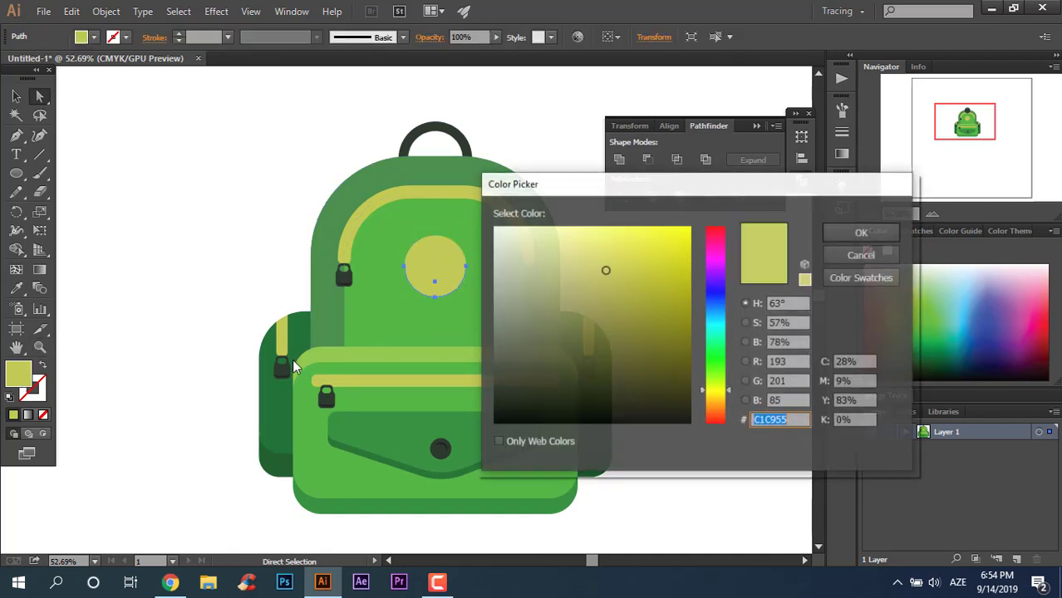
pyautogui.moveTo(624, 284); pyautogui.dragTo(634, 293)
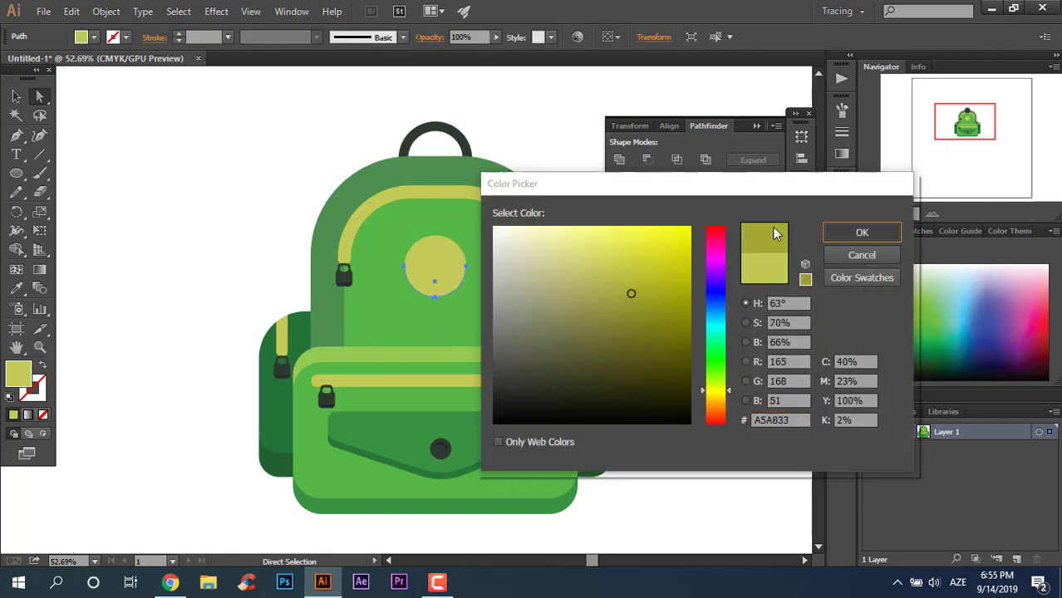
pyautogui.click(862, 233)
pyautogui.click(43, 368)
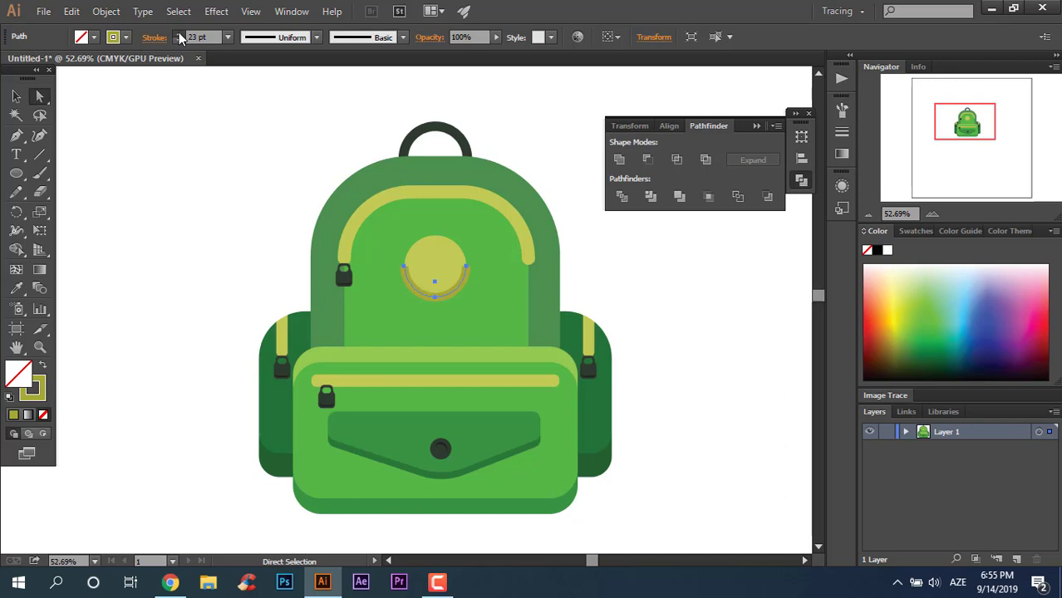
pyautogui.click(153, 38)
# Step: Zoom in on the emblem and resize the yellow emblem circle
pyautogui.click(17, 96)
pyautogui.hotkey('ctrl', 'shift', 'a')
pyautogui.press('z')
pyautogui.moveTo(390, 266); pyautogui.dragTo(466, 274)
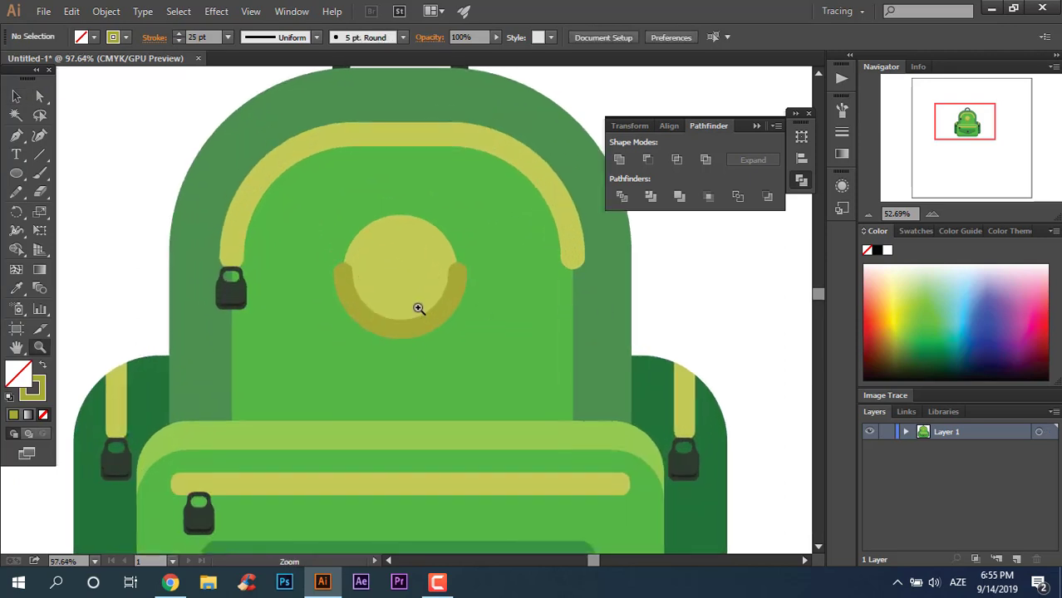
pyautogui.click(17, 96)
pyautogui.click(429, 329)
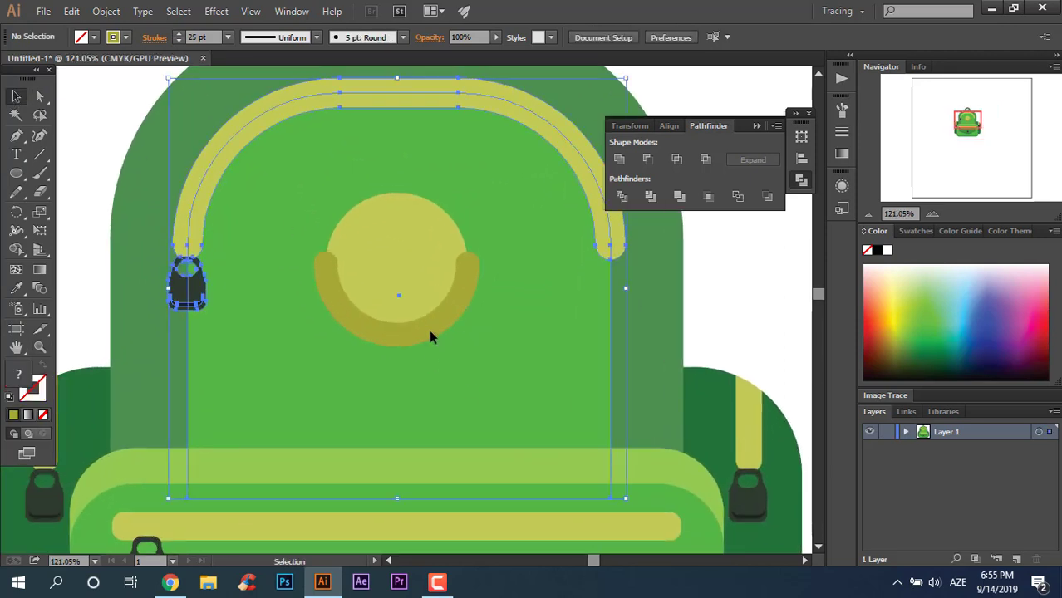
pyautogui.click(440, 320)
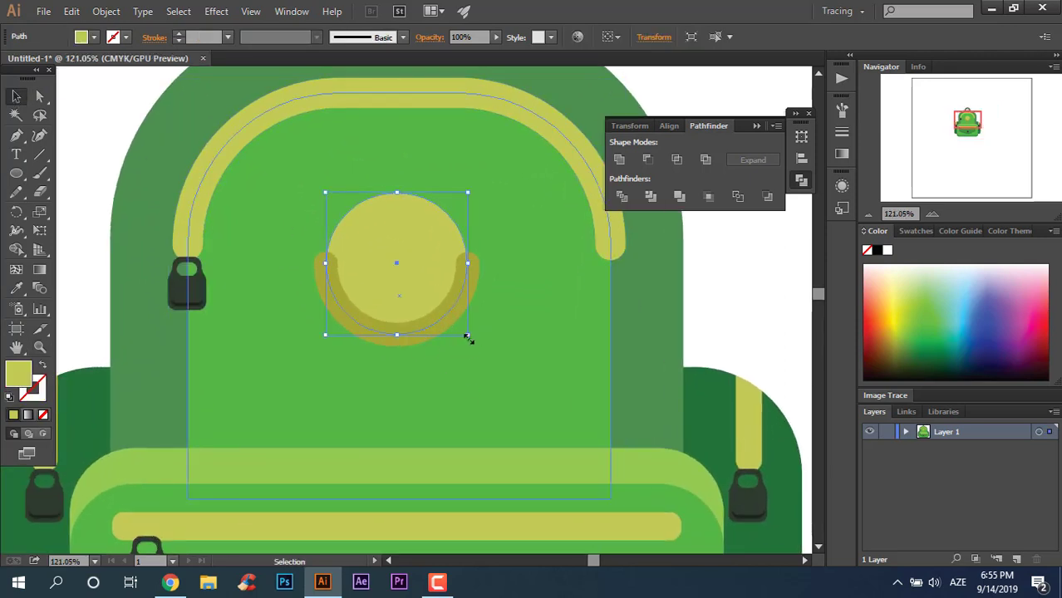
pyautogui.moveTo(467, 334); pyautogui.dragTo(467, 331)
# Step: Shrink the olive crescent stroke to fit inside the emblem
pyautogui.click(472, 281)
pyautogui.click(467, 270)
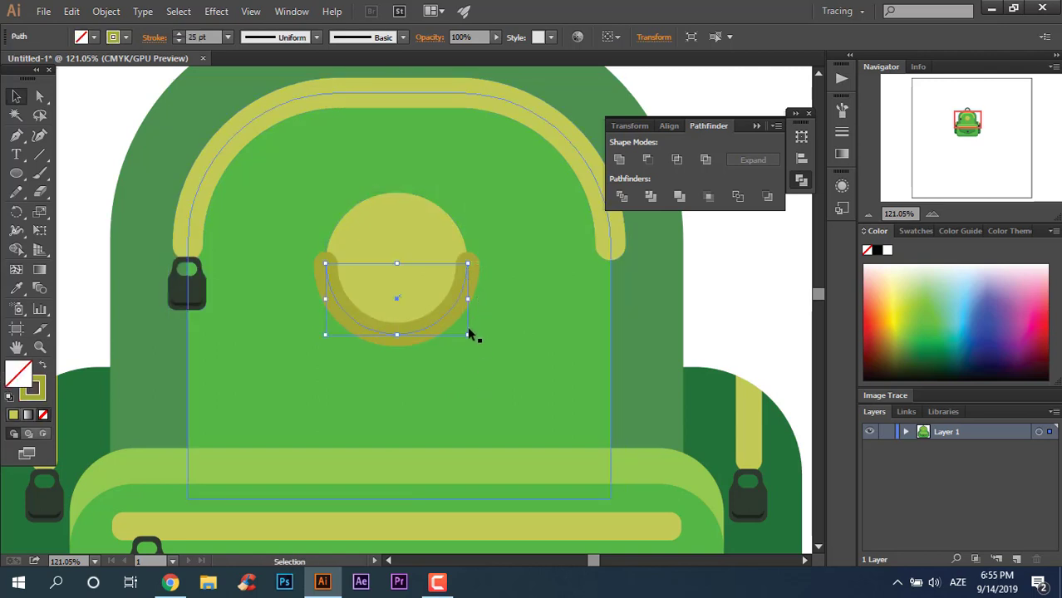
pyautogui.moveTo(469, 335); pyautogui.dragTo(463, 332)
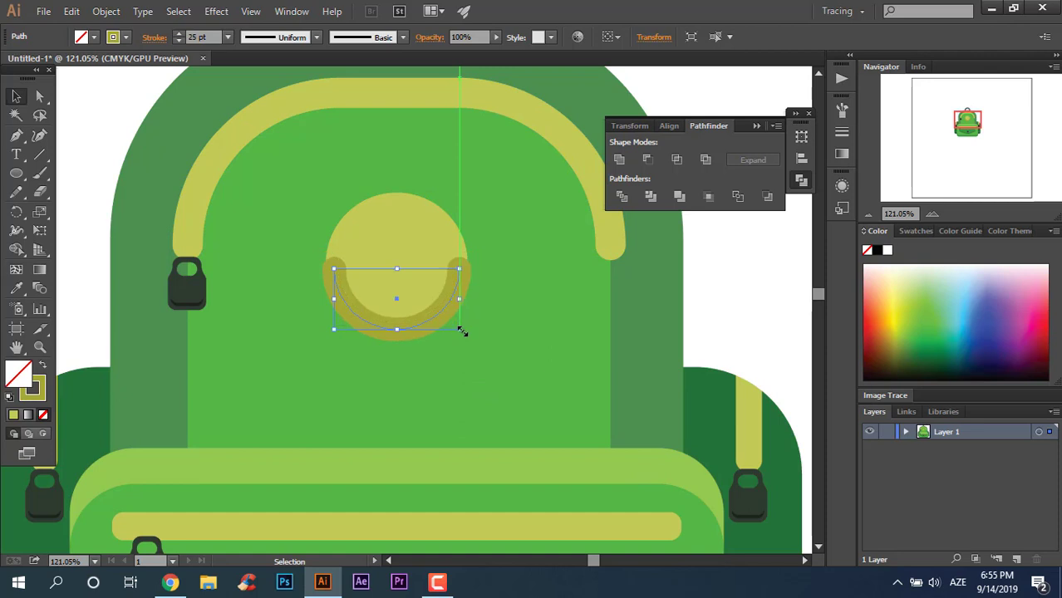
pyautogui.press('z')
pyautogui.moveTo(385, 220); pyautogui.dragTo(488, 254)
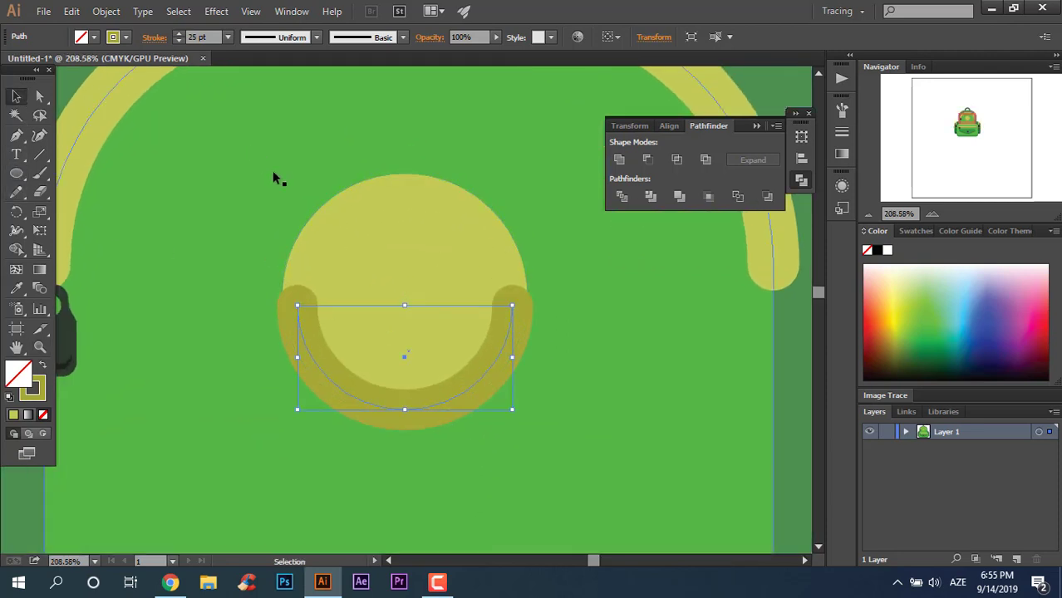
pyautogui.keyDown('alt'); pyautogui.click(238, 241); pyautogui.keyUp('alt')
pyautogui.keyDown('alt'); pyautogui.click(416, 241); pyautogui.keyUp('alt')
pyautogui.click(357, 204)
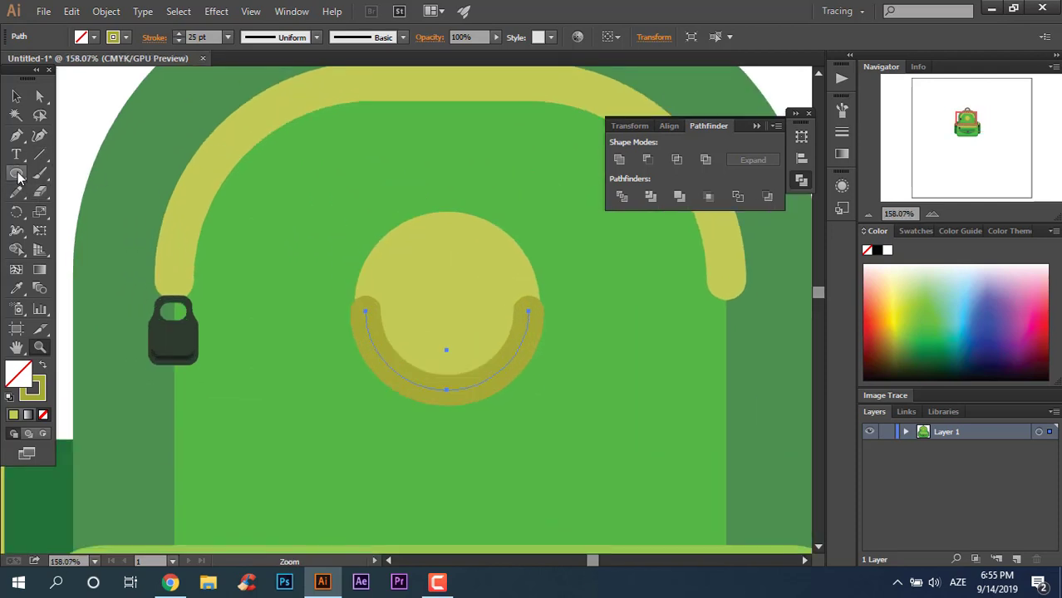
# Step: Draw a small circle in the emblem's upper centre filled with light yellow F7F79A
pyautogui.click(16, 173)
pyautogui.moveTo(420, 247); pyautogui.dragTo(484, 310)
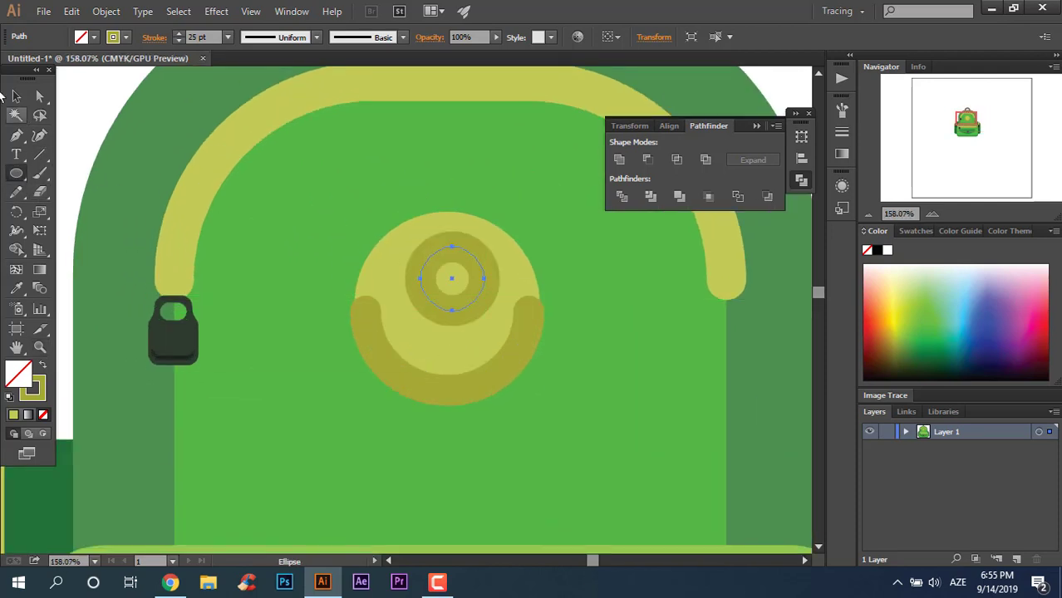
pyautogui.click(39, 348)
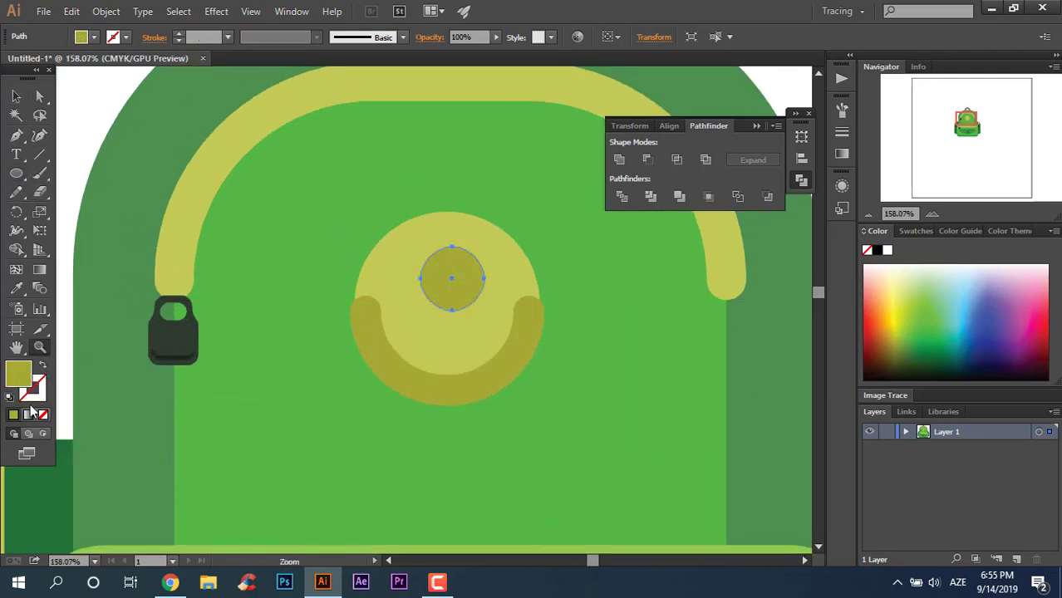
pyautogui.doubleClick(17, 374)
pyautogui.moveTo(619, 265)
pyautogui.mouseDown()
pyautogui.moveTo(586, 232)
pyautogui.moveTo(568, 232)
pyautogui.mouseUp()
pyautogui.press('Return')
pyautogui.hotkey('ctrl', '0')
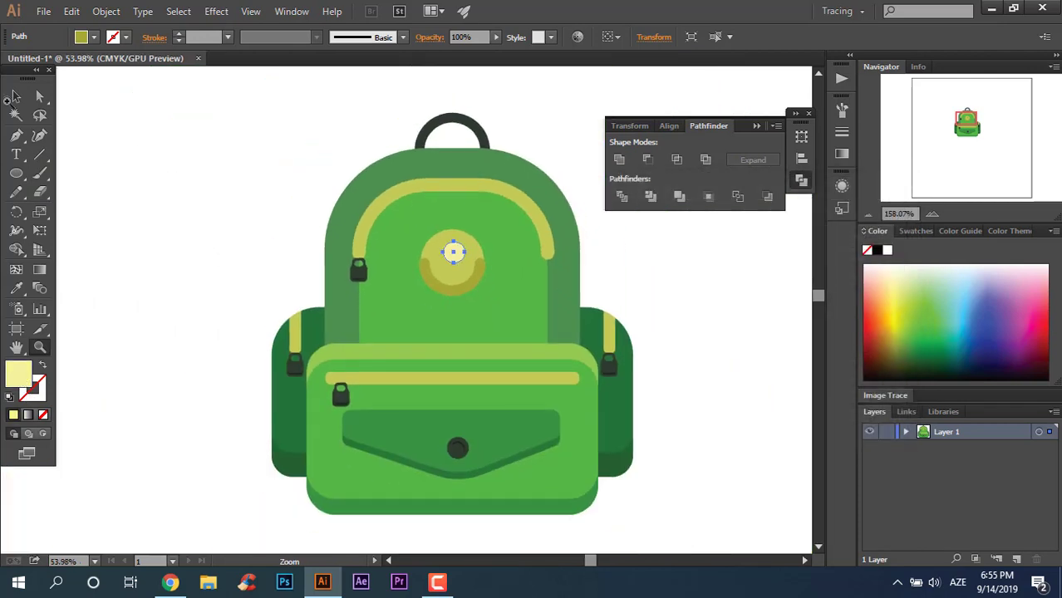
pyautogui.press('v')
pyautogui.click(142, 159)
pyautogui.scroll(1, 509, 295)
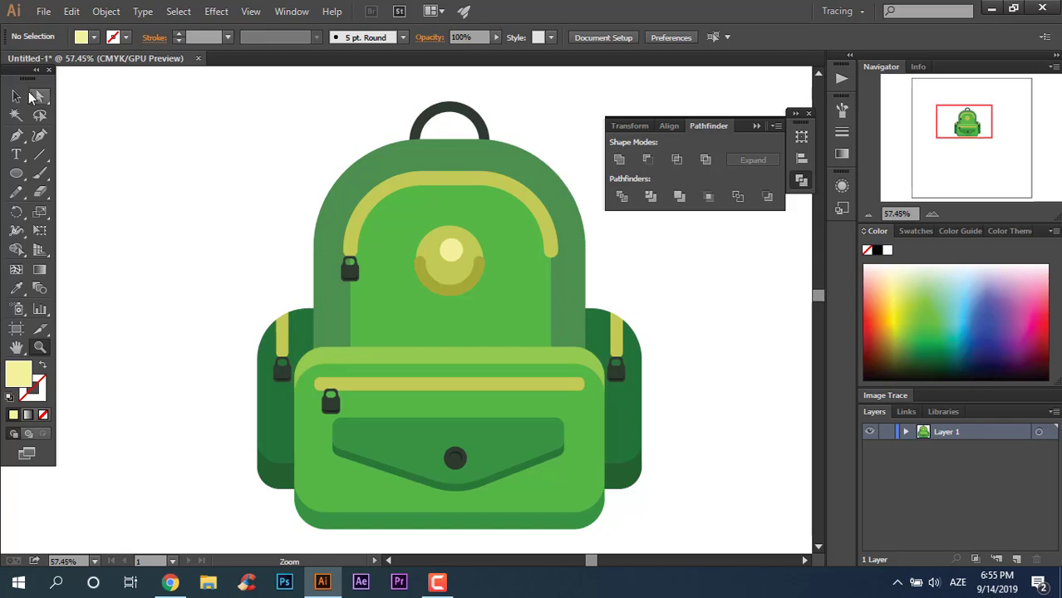
# Step: Expand the emblem's crescent stroke into a filled shape
pyautogui.click(475, 270)
pyautogui.click(106, 11)
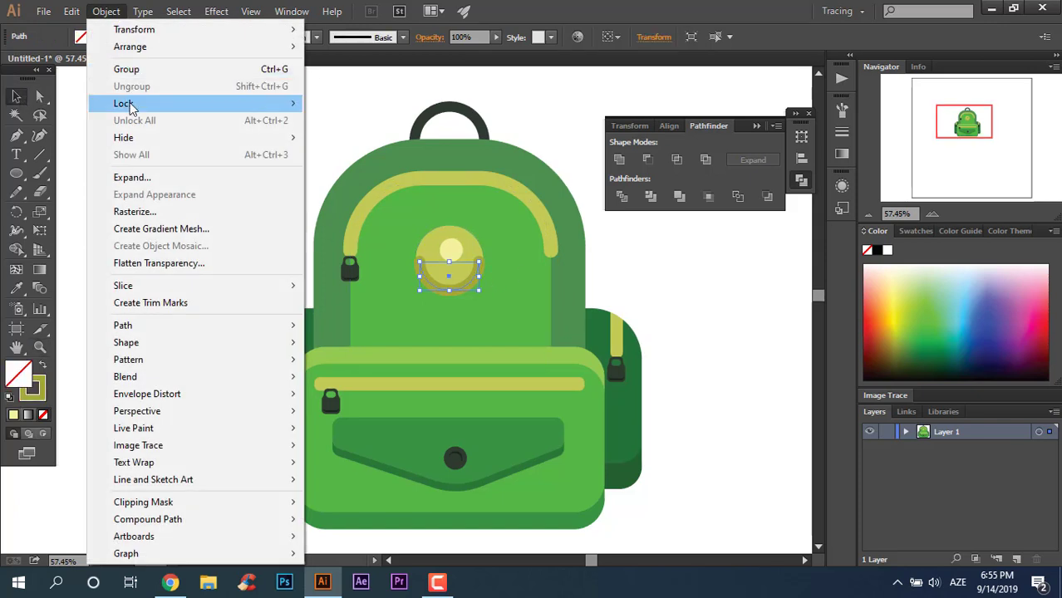
pyautogui.click(142, 176)
pyautogui.click(522, 379)
pyautogui.click(674, 304)
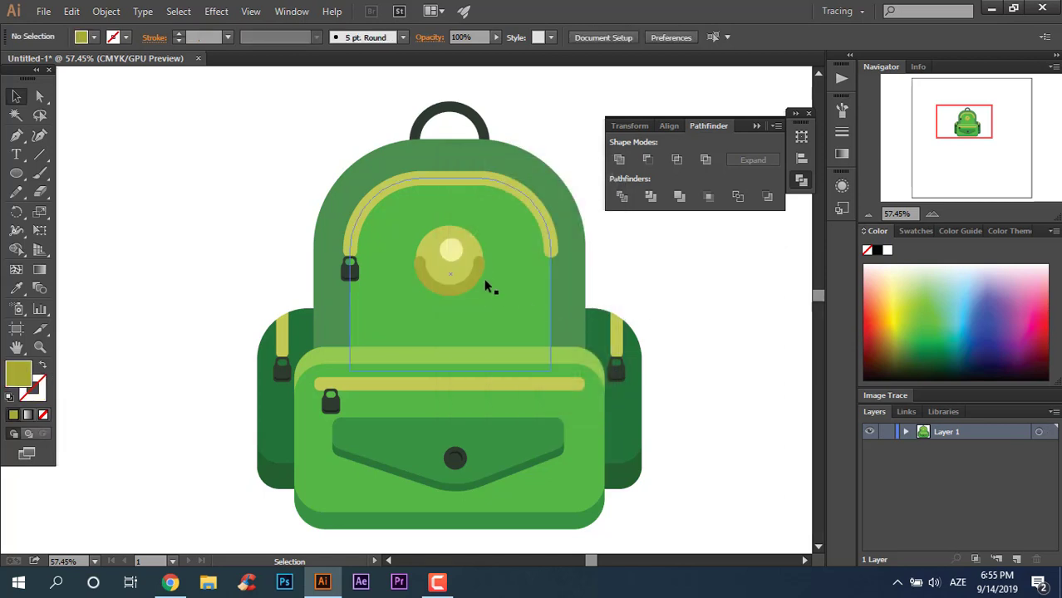
# Step: Group the emblem circle, crescent and light dot into one object
pyautogui.click(477, 273)
pyautogui.keyDown('shift'); pyautogui.click(468, 244); pyautogui.keyUp('shift')
pyautogui.rightClick(465, 272)
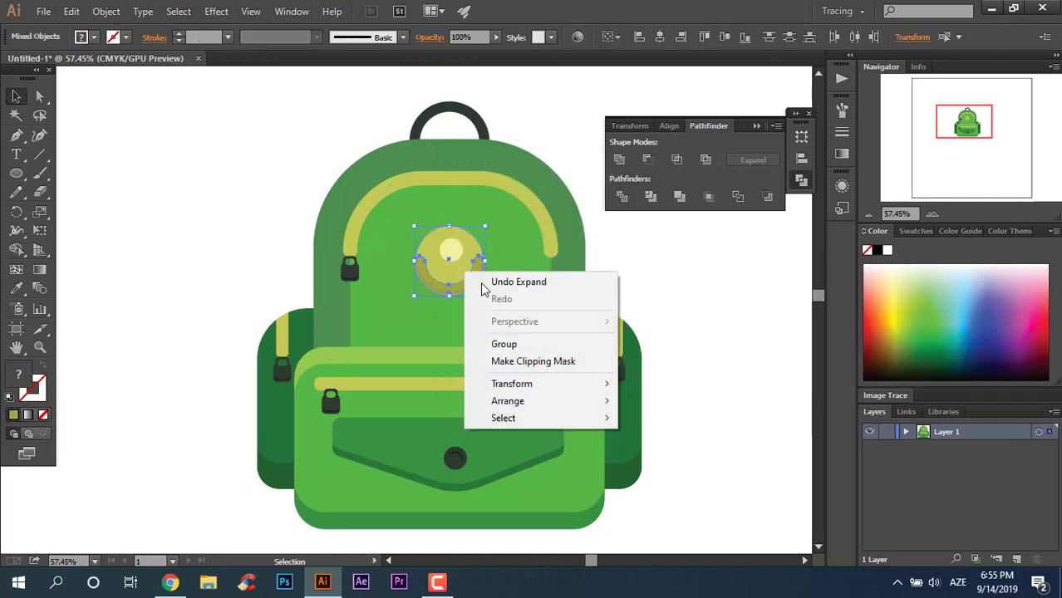
pyautogui.click(504, 344)
pyautogui.press('a')
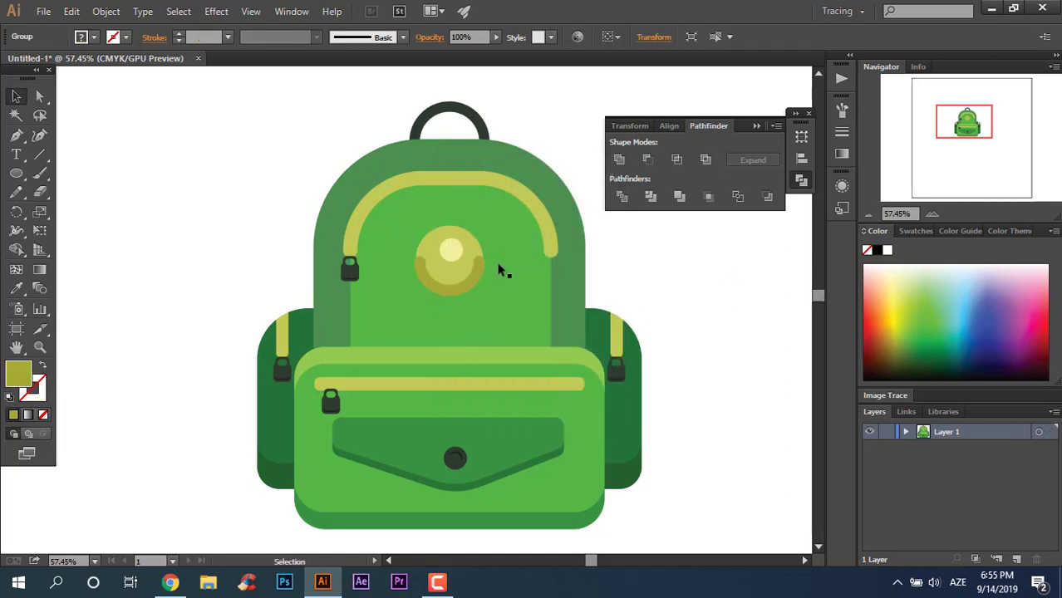
pyautogui.moveTo(452, 249); pyautogui.dragTo(546, 291)
pyautogui.hotkey('ctrl', 'z')
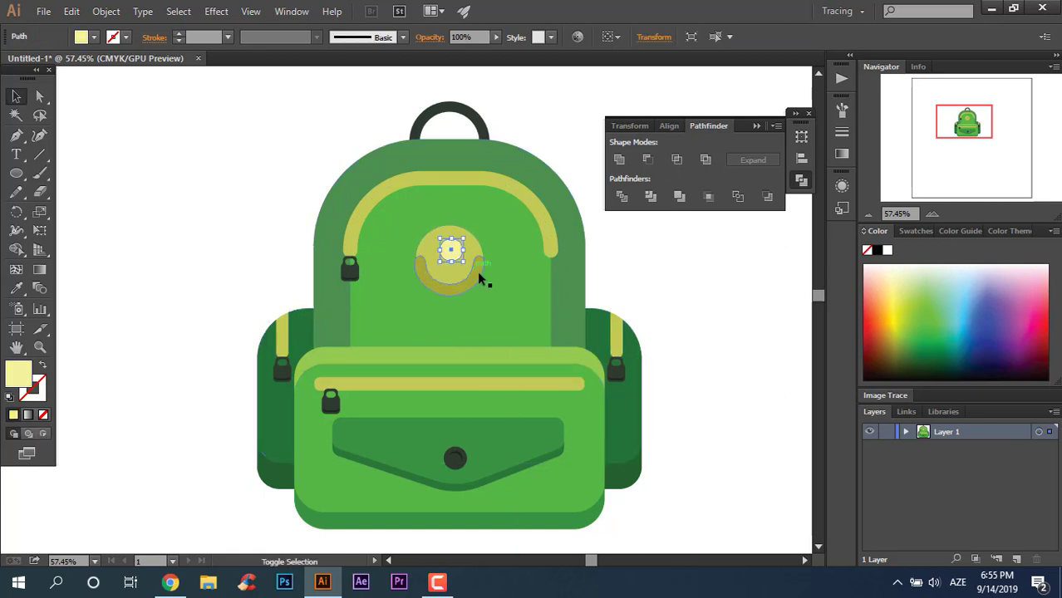
pyautogui.keyDown('shift'); pyautogui.click(478, 274); pyautogui.keyUp('shift')
pyautogui.rightClick(476, 274)
pyautogui.click(508, 341)
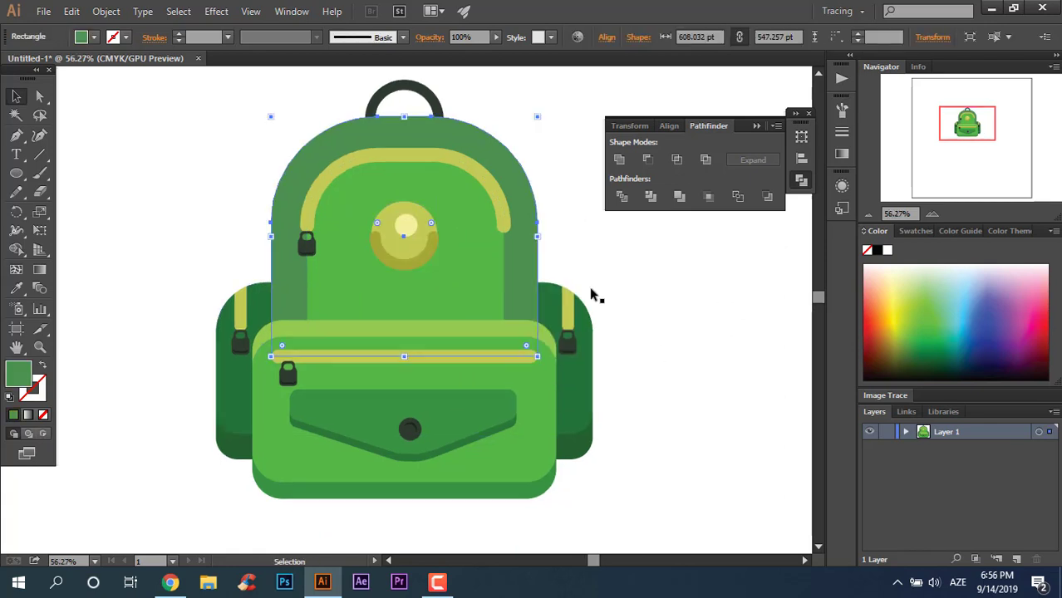
# Step: Delete an anchor on the backpack's rounded top to open it as an editable path
pyautogui.press('a')
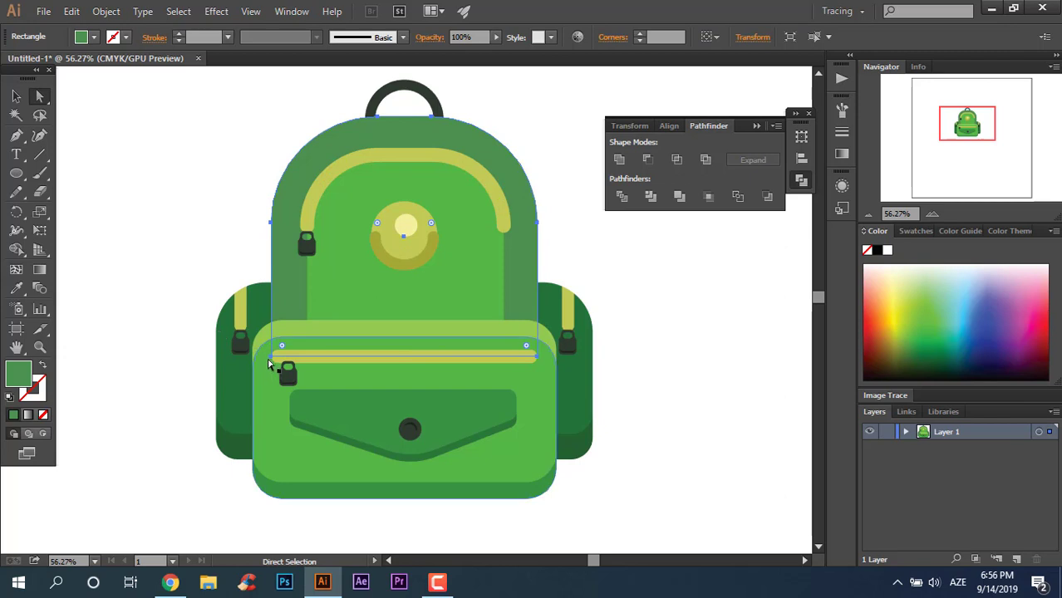
pyautogui.click(270, 353)
pyautogui.press('Delete')
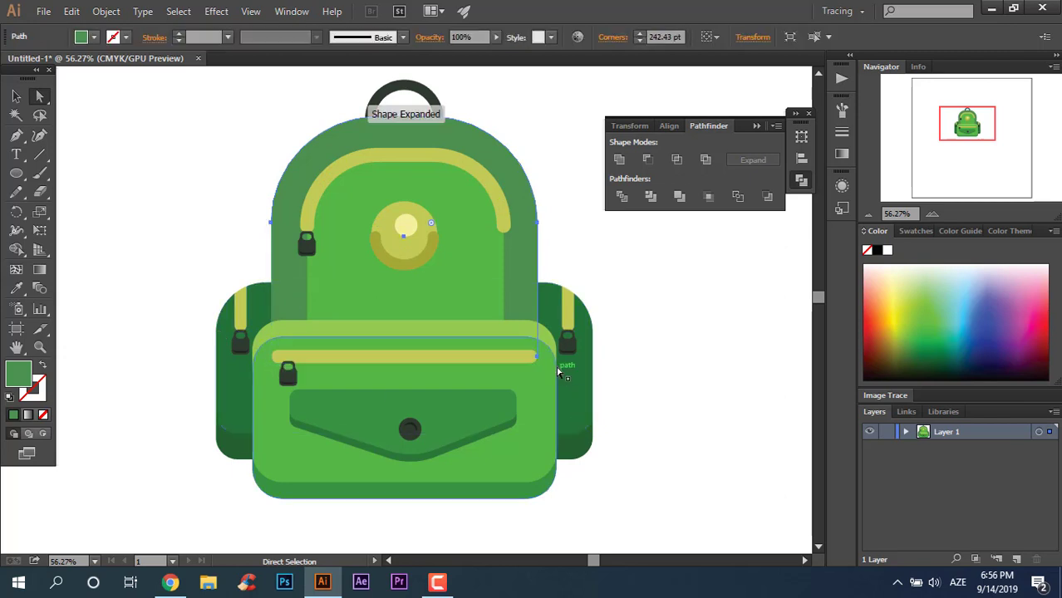
pyautogui.moveTo(559, 372); pyautogui.dragTo(546, 359)
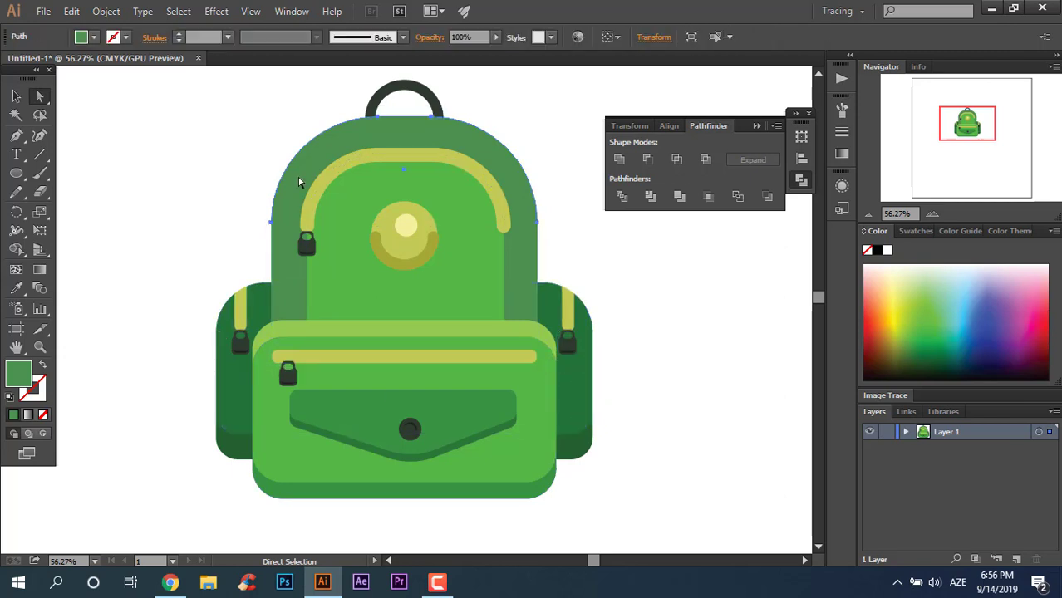
# Step: Give the backpack's top outline path a lighter green colour as its stroke
pyautogui.click(274, 222)
pyautogui.doubleClick(25, 376)
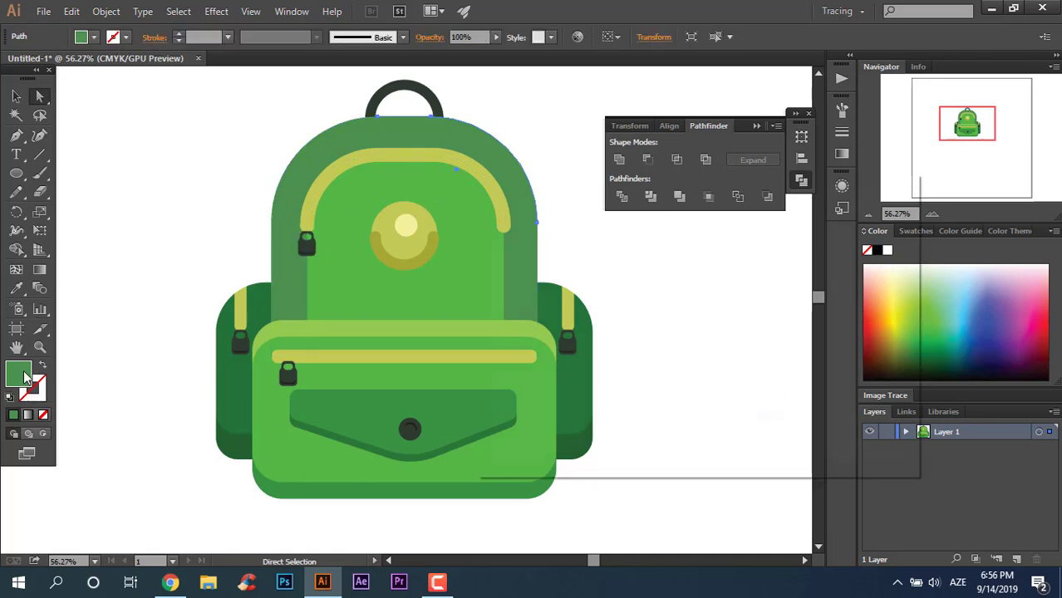
pyautogui.moveTo(730, 400); pyautogui.dragTo(718, 376)
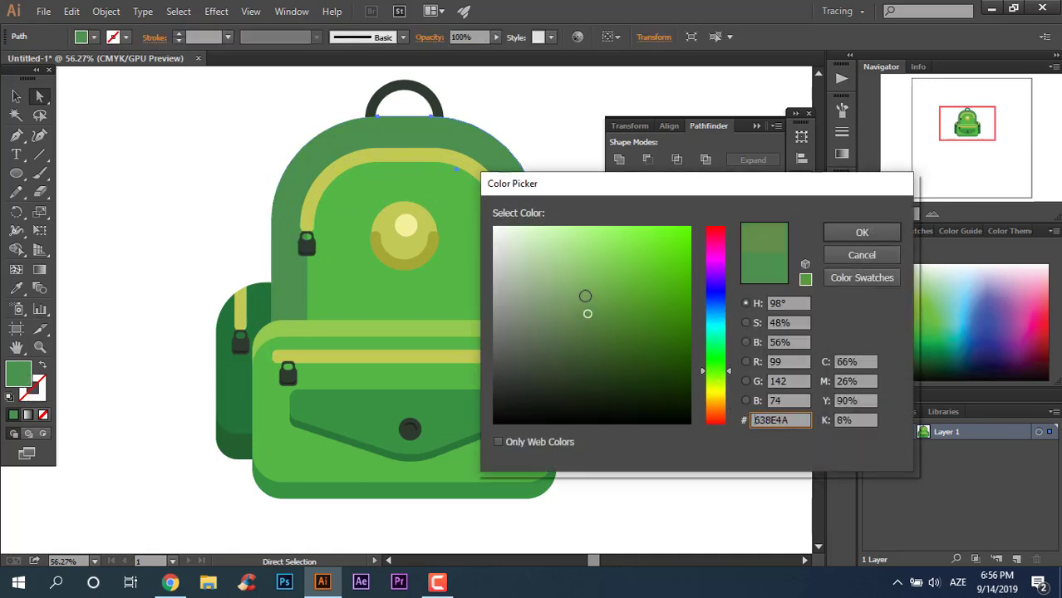
pyautogui.moveTo(585, 296); pyautogui.dragTo(593, 276)
pyautogui.click(862, 232)
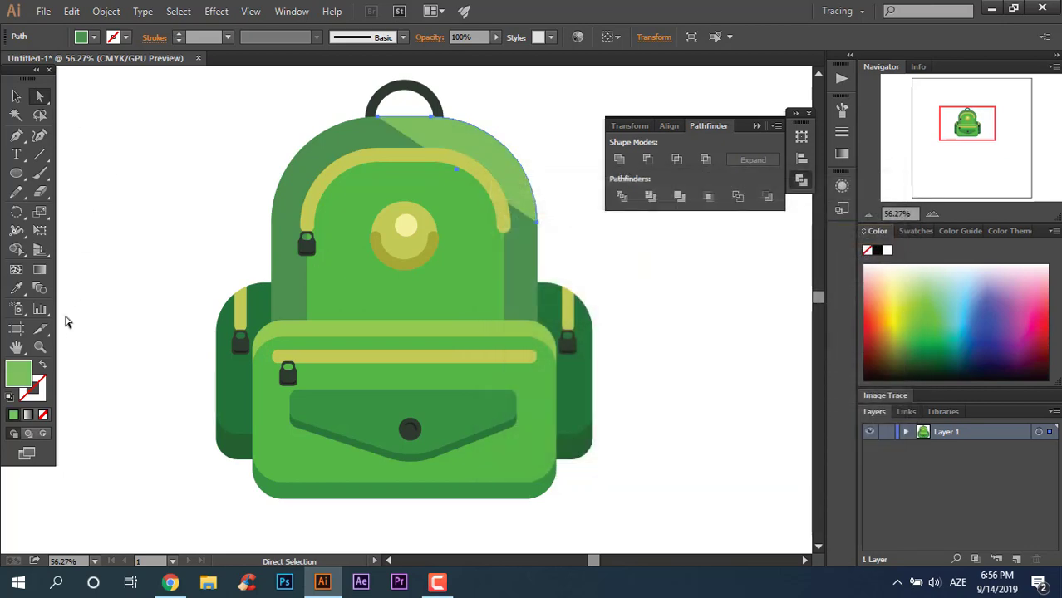
pyautogui.click(42, 365)
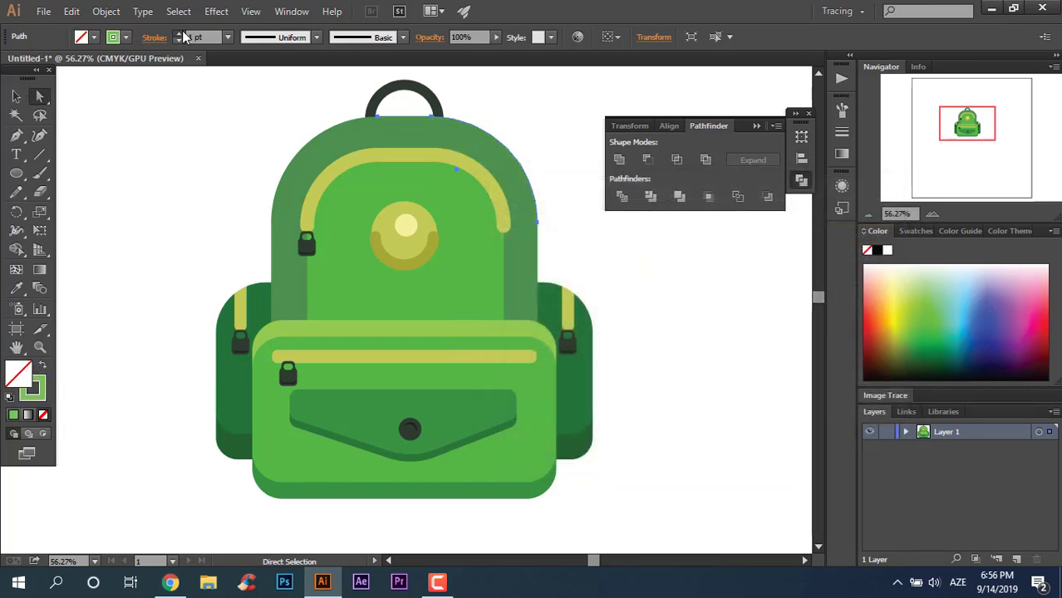
# Step: Set the highlight stroke to 30 pt with round caps
pyautogui.click(179, 34)
pyautogui.click(179, 33)
pyautogui.click(179, 33)
pyautogui.write('0')
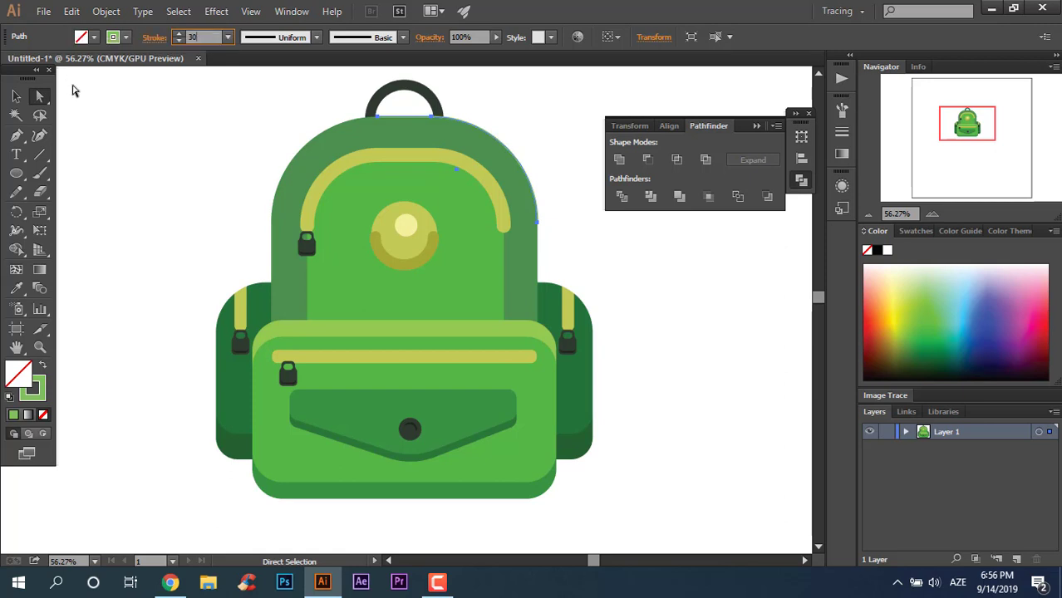
pyautogui.click(16, 97)
pyautogui.click(126, 38)
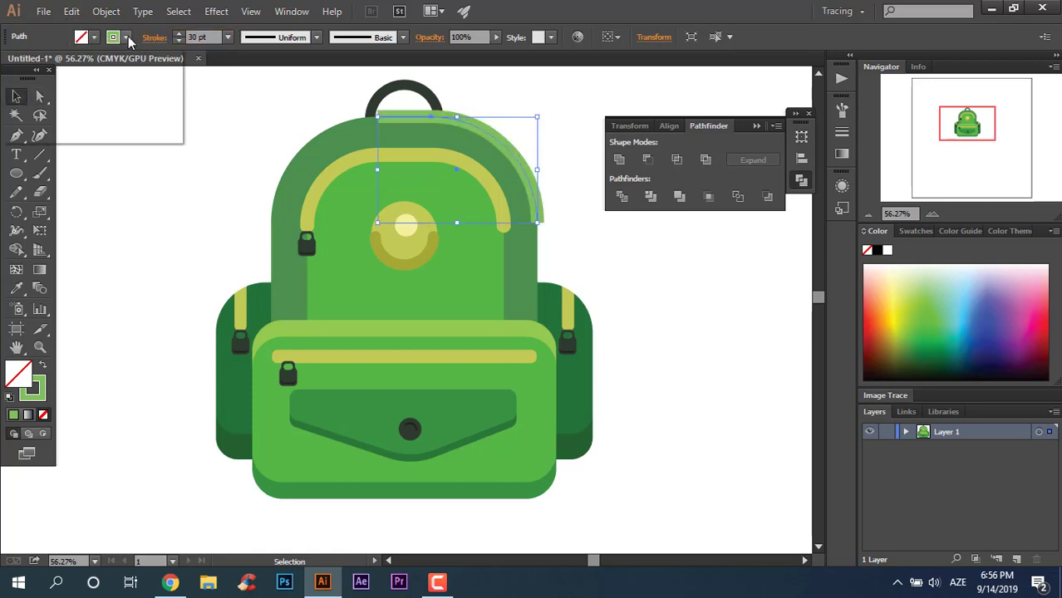
pyautogui.click(150, 38)
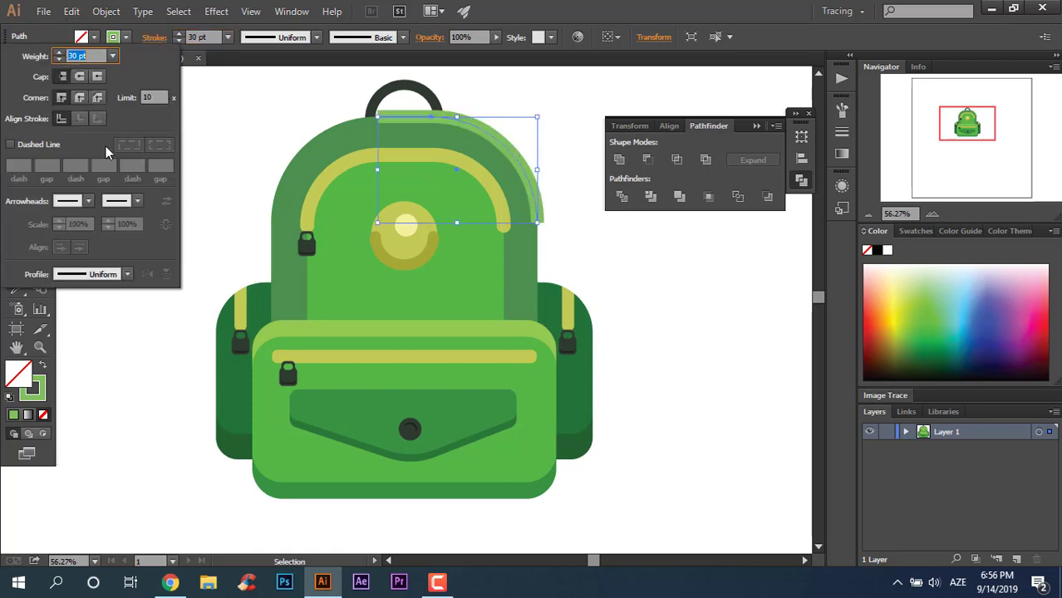
pyautogui.click(81, 97)
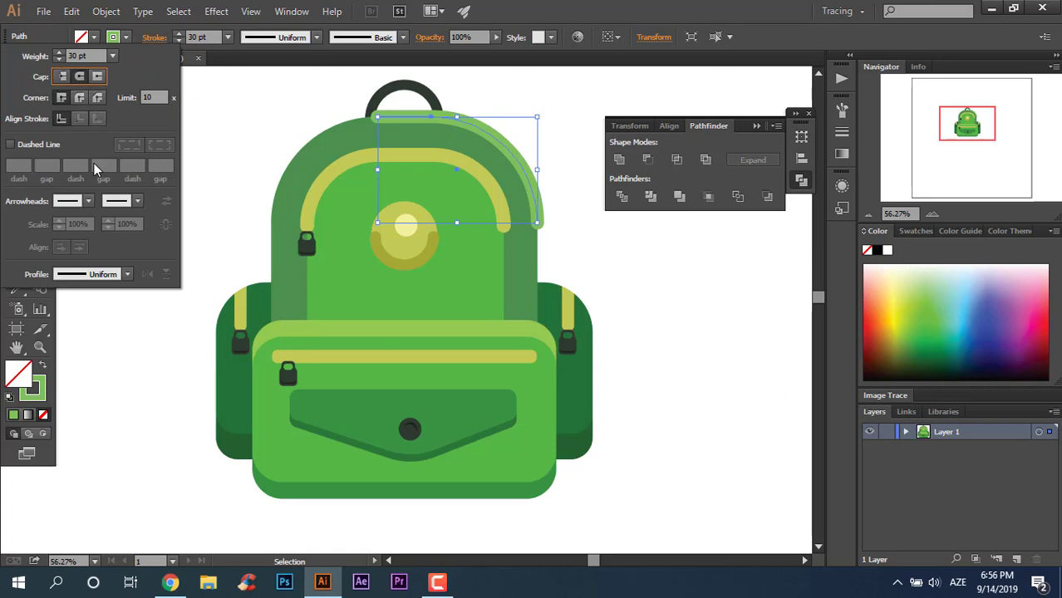
pyautogui.click(25, 322)
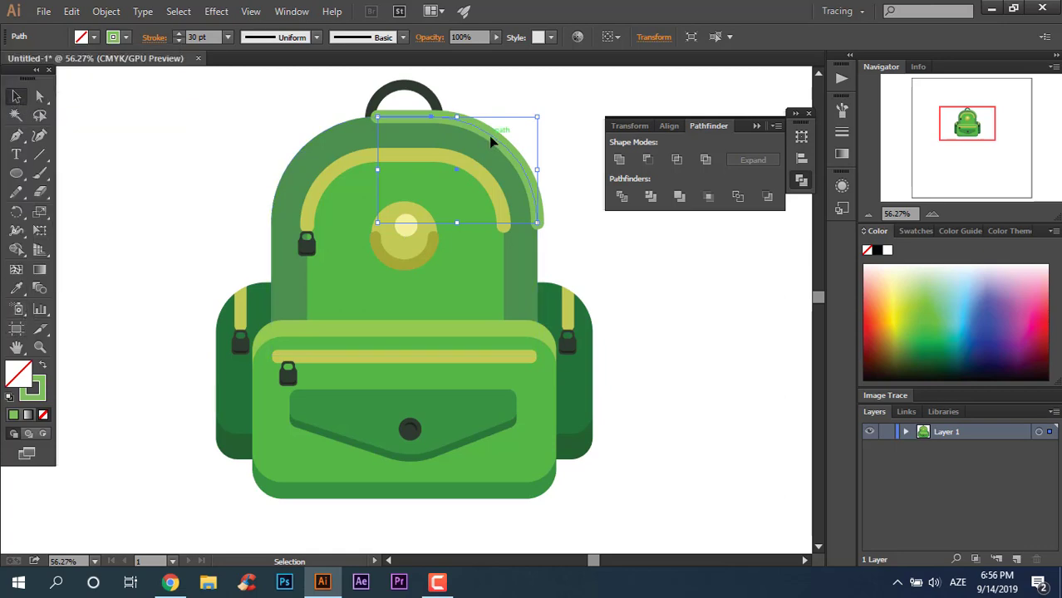
# Step: Zoom in on the highlight stroke and bring up Object > Expand for it
pyautogui.press('z')
pyautogui.click(644, 220)
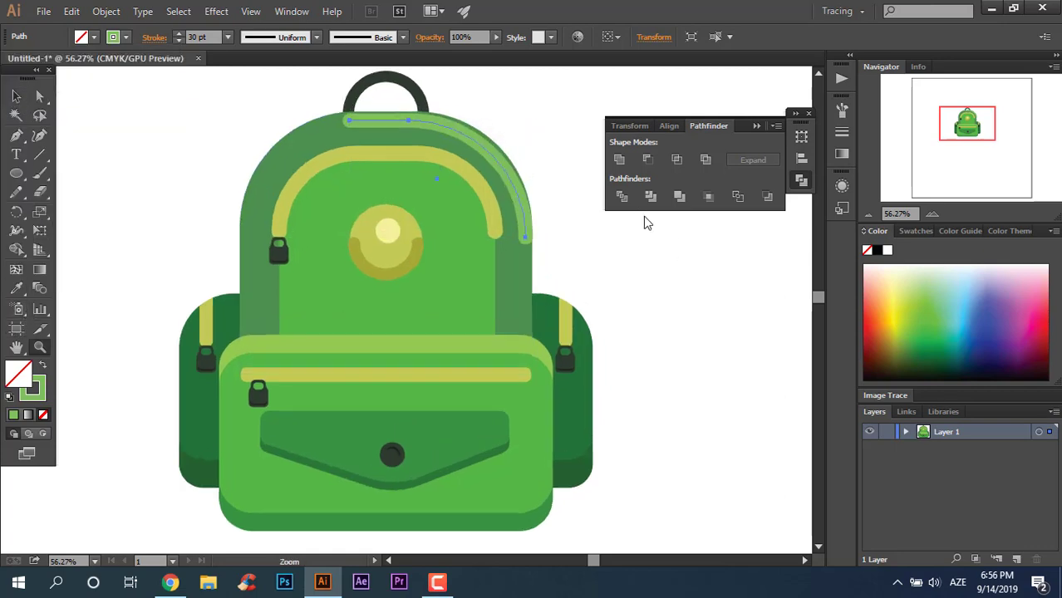
pyautogui.press('v')
pyautogui.keyDown('alt'); pyautogui.scroll(-3, 453, 191); pyautogui.keyUp('alt')
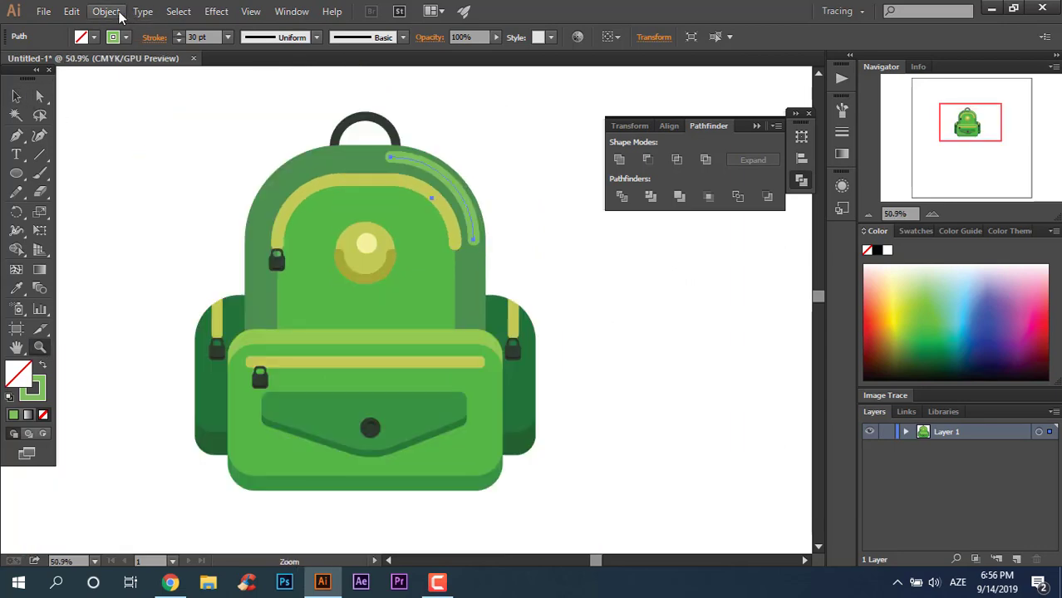
pyautogui.click(106, 11)
pyautogui.click(141, 177)
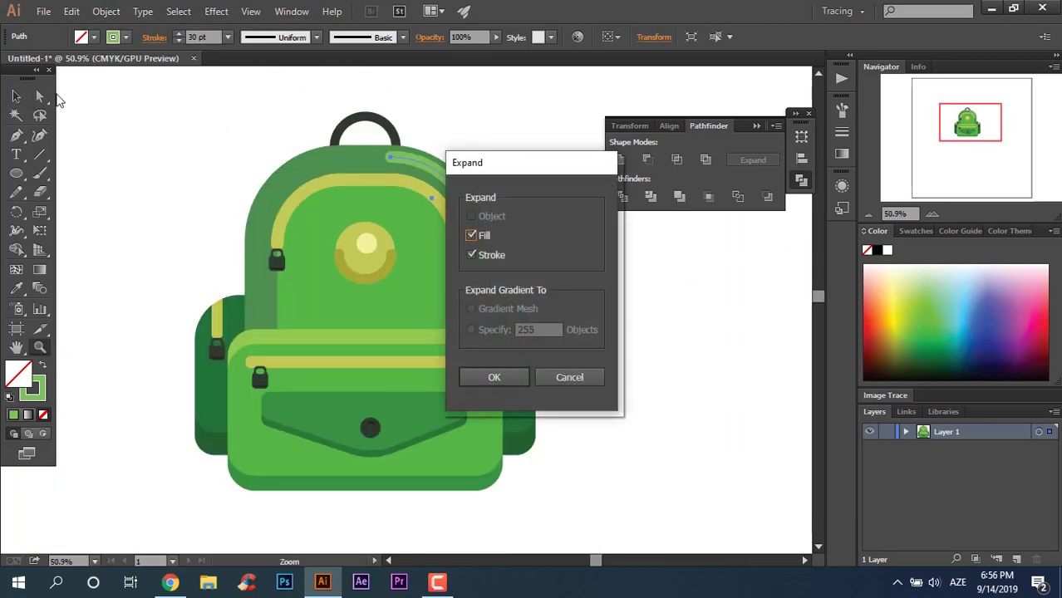
pyautogui.click(497, 379)
# Step: Confirm the stroke expansion and draw a small light green dot near the arc's upper end
pyautogui.click(490, 230)
pyautogui.press('z')
pyautogui.moveTo(429, 140); pyautogui.dragTo(492, 203)
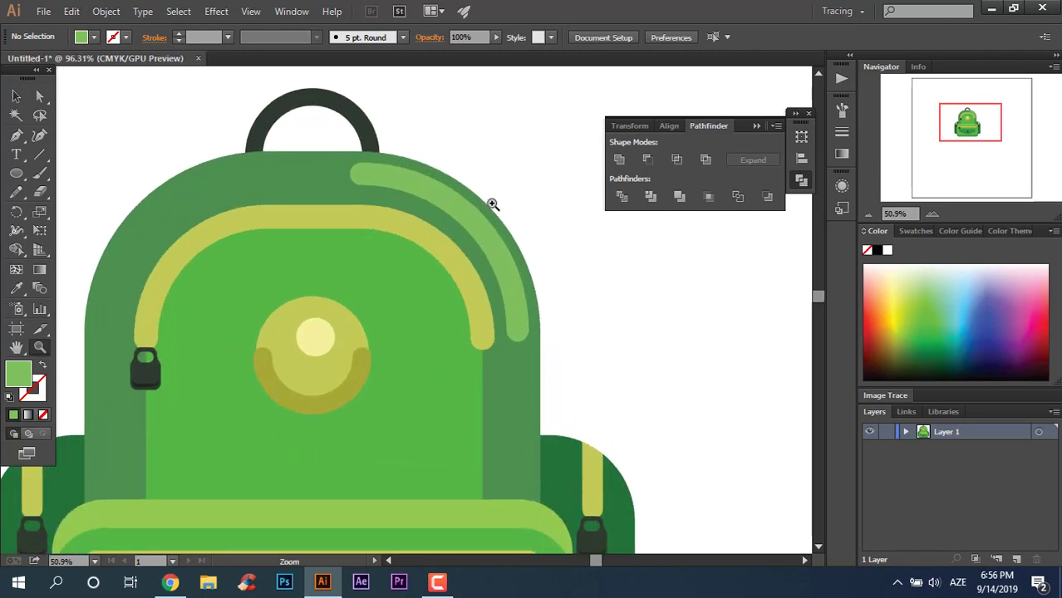
pyautogui.click(492, 203)
pyautogui.click(16, 175)
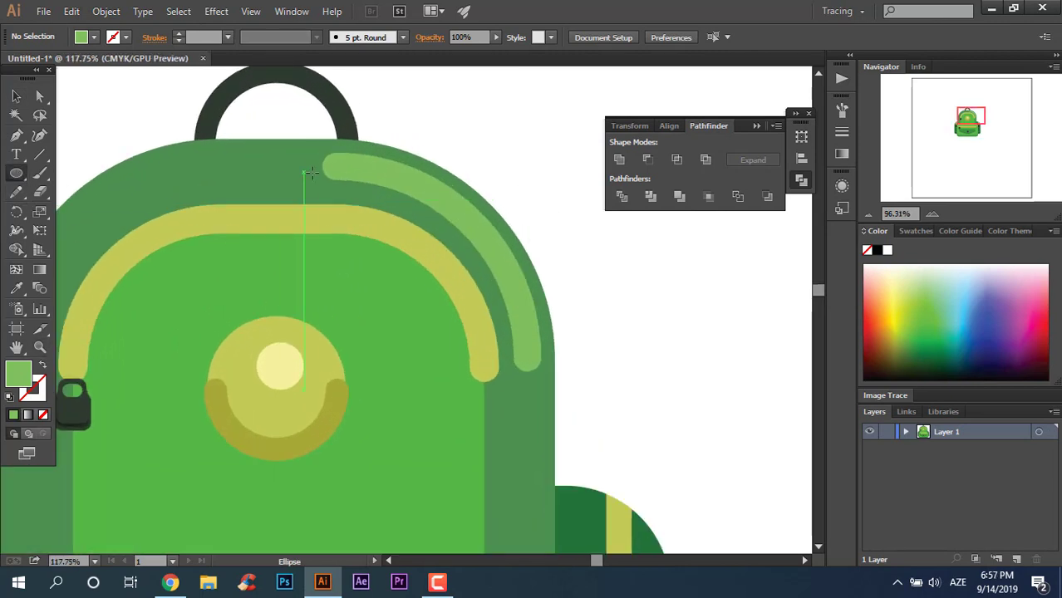
pyautogui.moveTo(357, 180)
pyautogui.mouseDown()
pyautogui.moveTo(329, 168)
pyautogui.moveTo(306, 174)
pyautogui.mouseUp()
pyautogui.press('v')
# Step: Start drawing a large circle around the backpack's handle with the Ellipse tool
pyautogui.hotkey('ctrl', 'shift', 'a')
pyautogui.press('l')
pyautogui.scroll(-1, 345, 267)
pyautogui.moveTo(283, 137); pyautogui.dragTo(463, 138)
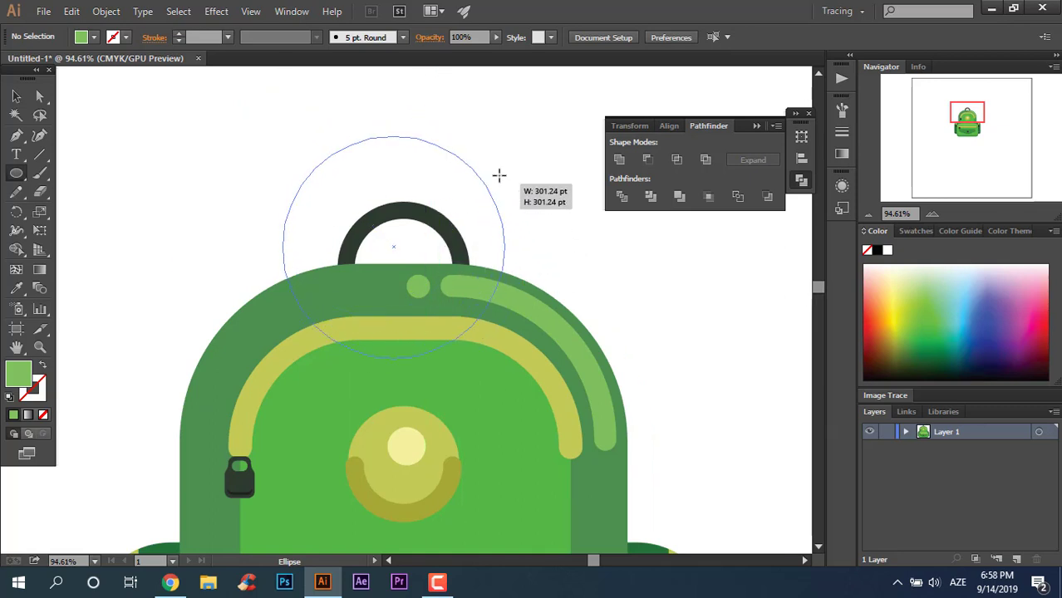
# Step: Place a large circle over the handle ring, centred horizontally on it
pyautogui.moveTo(463, 139); pyautogui.dragTo(434, 118)
pyautogui.click(16, 96)
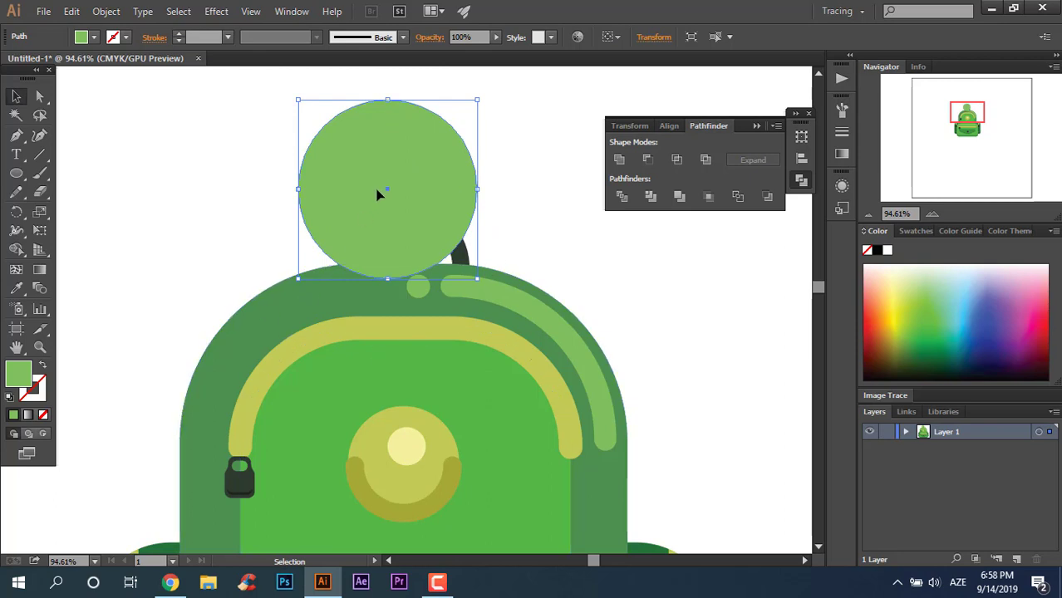
pyautogui.keyDown('shift'); pyautogui.click(459, 253); pyautogui.keyUp('shift')
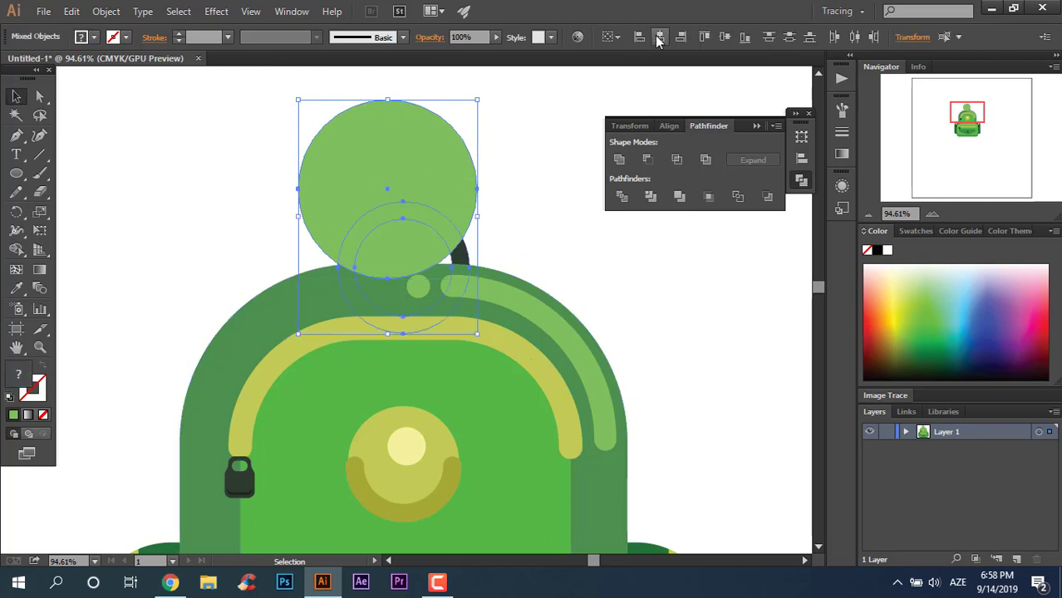
pyautogui.click(660, 36)
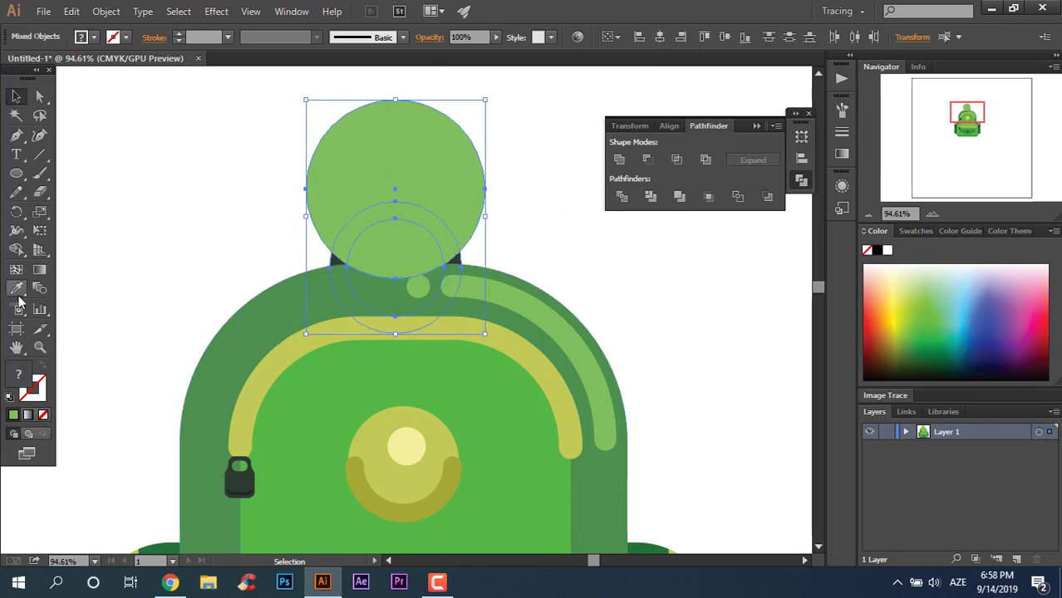
# Step: Give the circle the body's dark green, raise it above the ring and squash it into a flatter ellipse
pyautogui.click(16, 289)
pyautogui.click(324, 265)
pyautogui.press('v')
pyautogui.moveTo(447, 175); pyautogui.dragTo(449, 118)
pyautogui.click(526, 206)
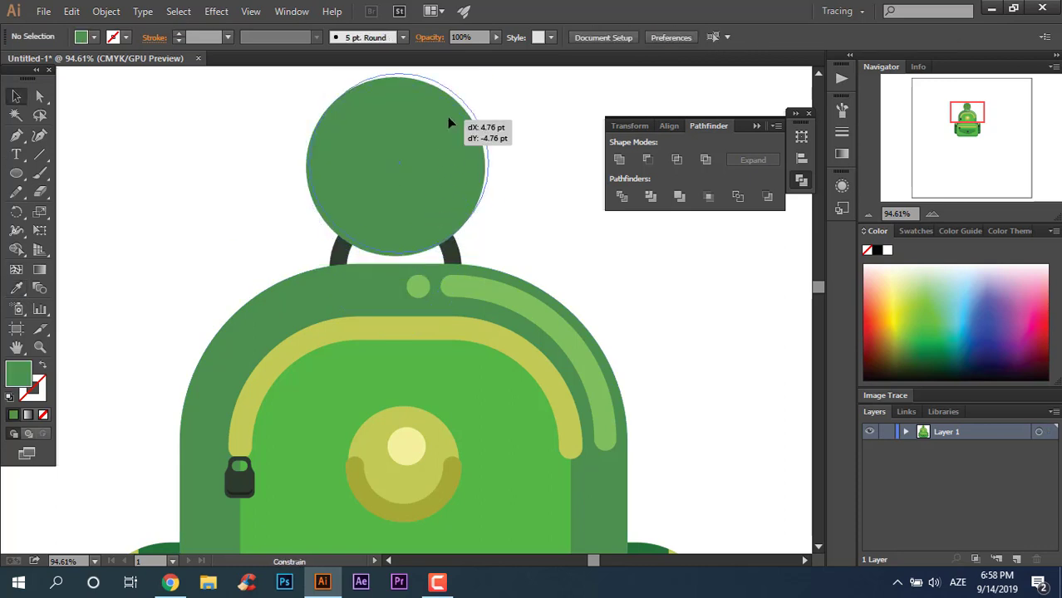
pyautogui.moveTo(400, 73); pyautogui.dragTo(400, 123)
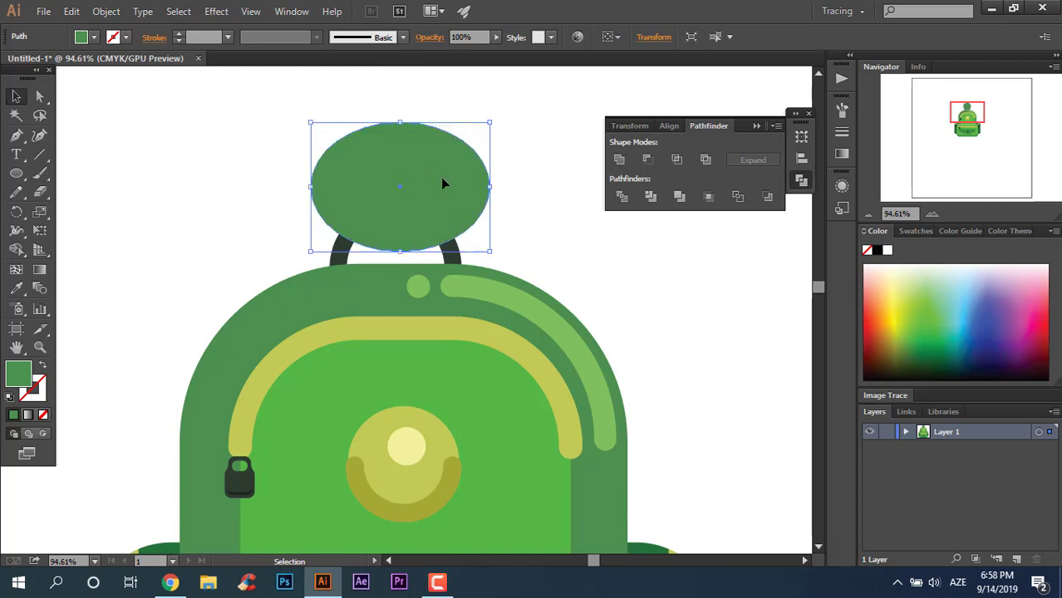
pyautogui.moveTo(489, 187); pyautogui.dragTo(488, 190)
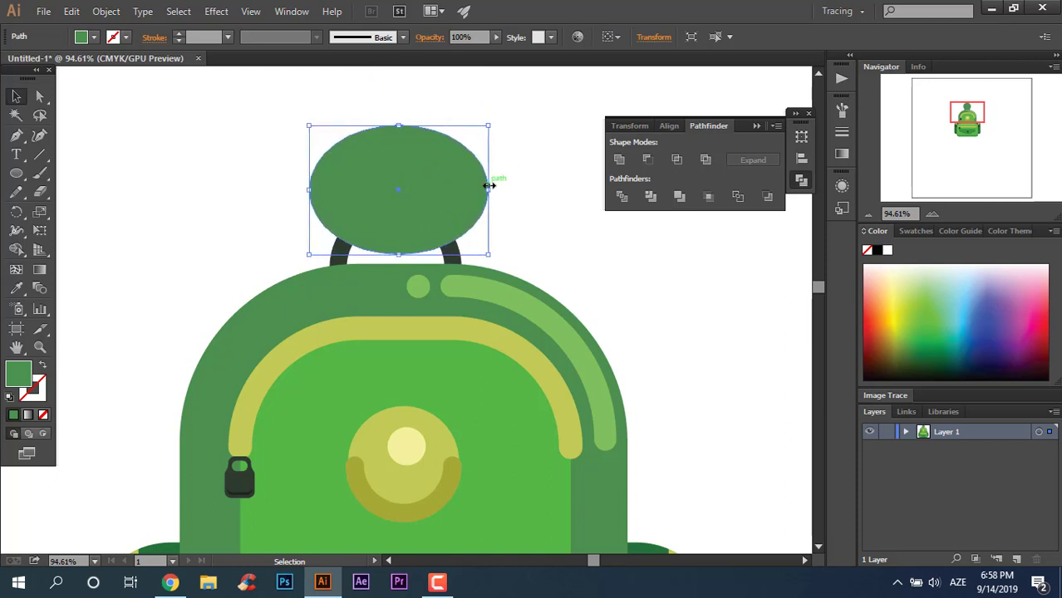
# Step: Give the ellipse the dark handle colour, then Pathfinder Divide it with the ring and ungroup the pieces
pyautogui.click(18, 290)
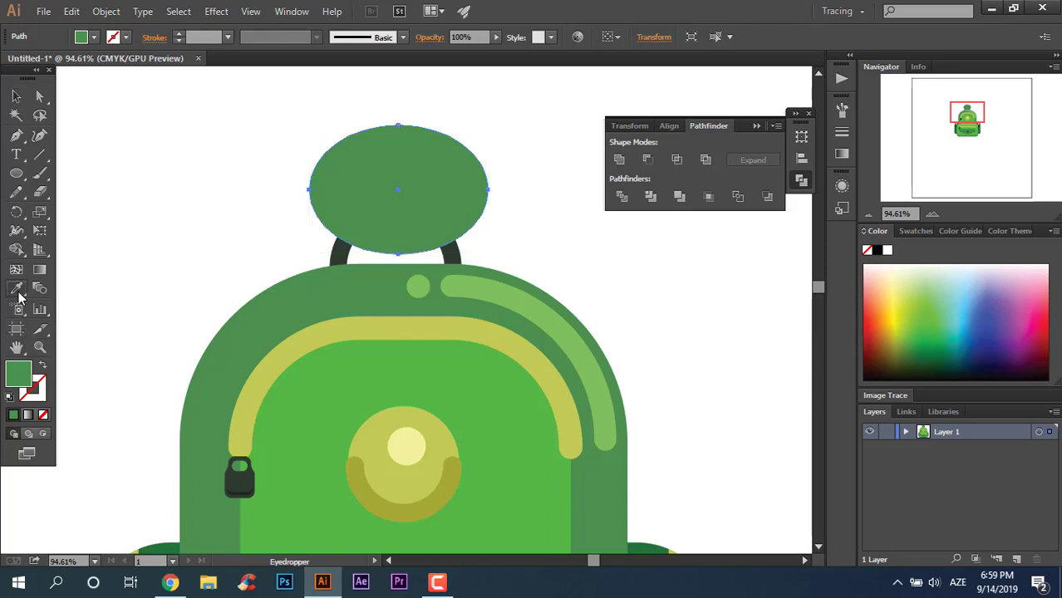
pyautogui.click(348, 258)
pyautogui.press('v')
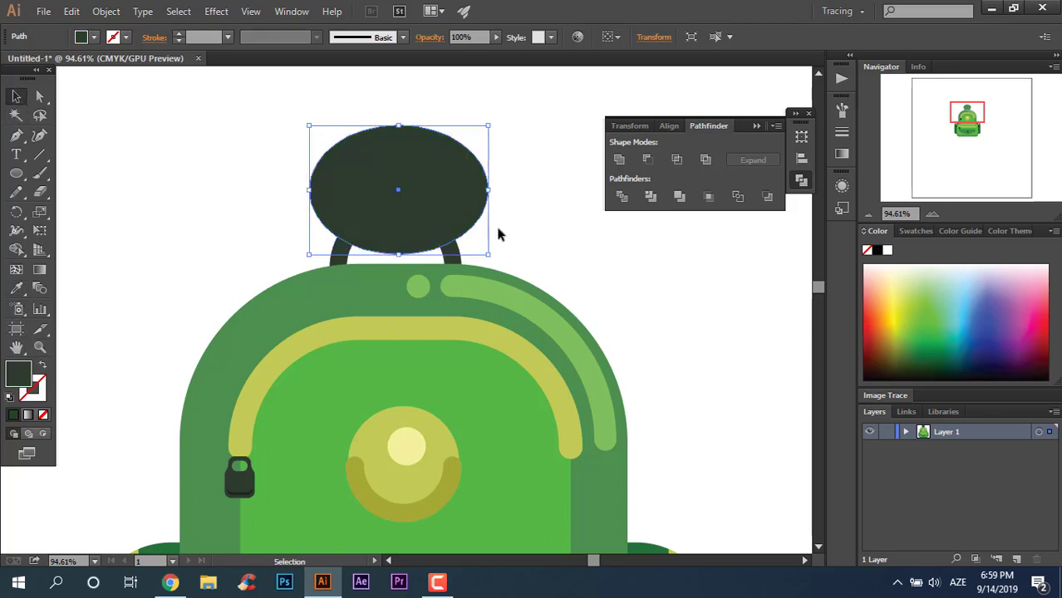
pyautogui.keyDown('shift'); pyautogui.click(336, 259); pyautogui.keyUp('shift')
pyautogui.click(622, 196)
pyautogui.rightClick(449, 202)
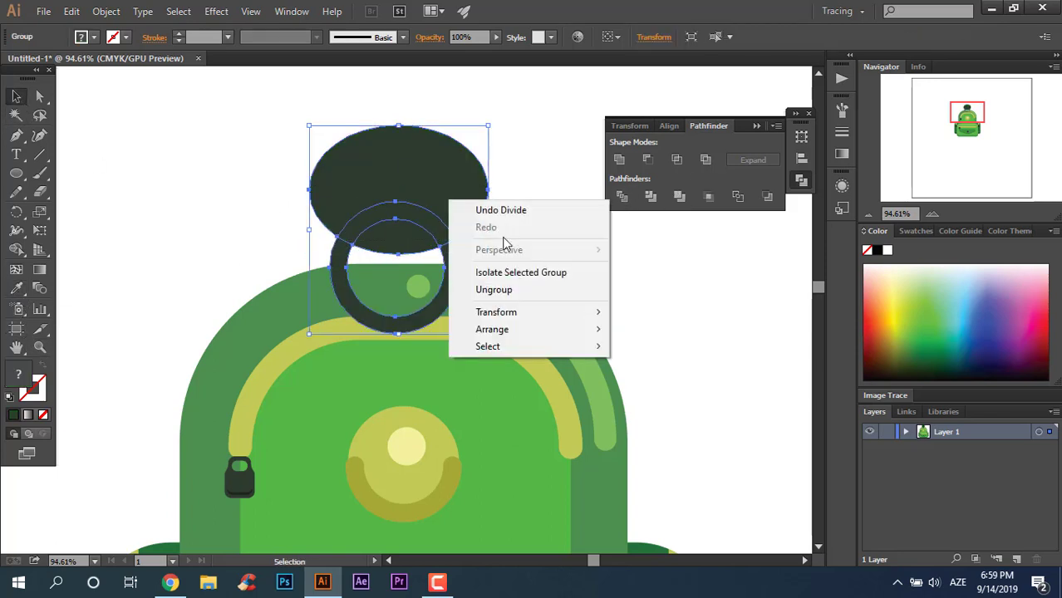
pyautogui.click(510, 290)
# Step: Delete the top ellipse piece and the inner dark segment, and give the lower ring piece a dark fill
pyautogui.click(459, 202)
pyautogui.press('Delete')
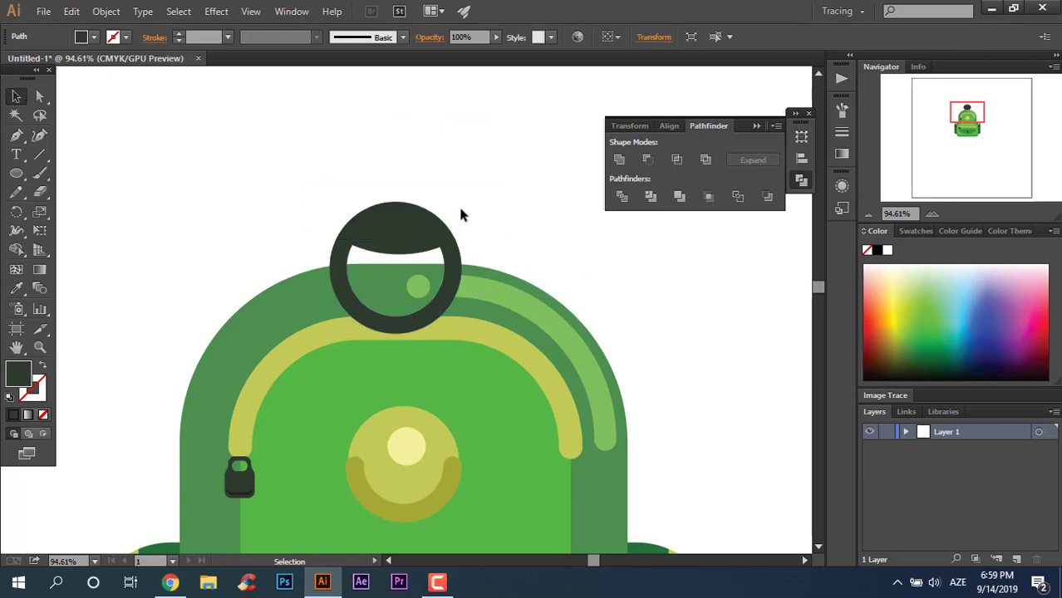
pyautogui.click(408, 240)
pyautogui.press('Delete')
pyautogui.click(341, 299)
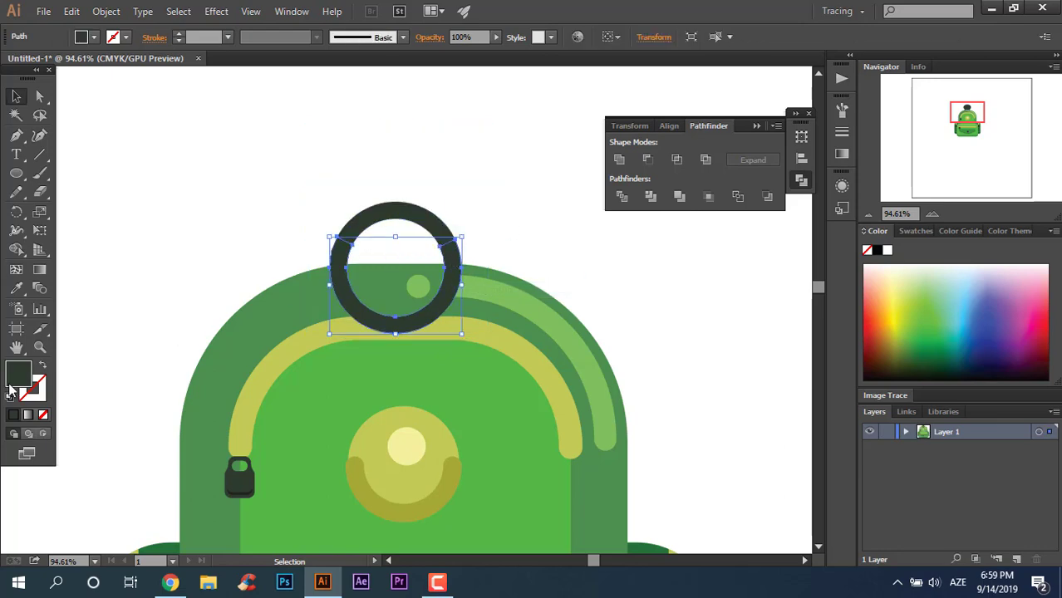
pyautogui.doubleClick(15, 381)
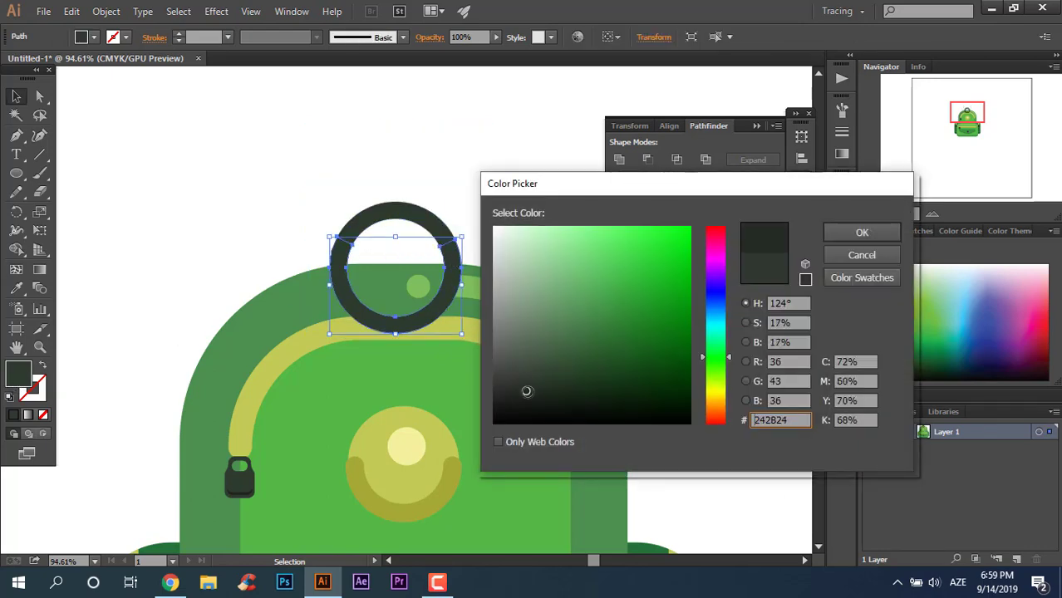
pyautogui.click(862, 232)
# Step: Join the ring's open ends and remove the inner green piece
pyautogui.moveTo(500, 254)
pyautogui.mouseDown()
pyautogui.moveTo(271, 181)
pyautogui.moveTo(333, 204)
pyautogui.mouseUp()
pyautogui.rightClick(398, 220)
pyautogui.click(498, 311)
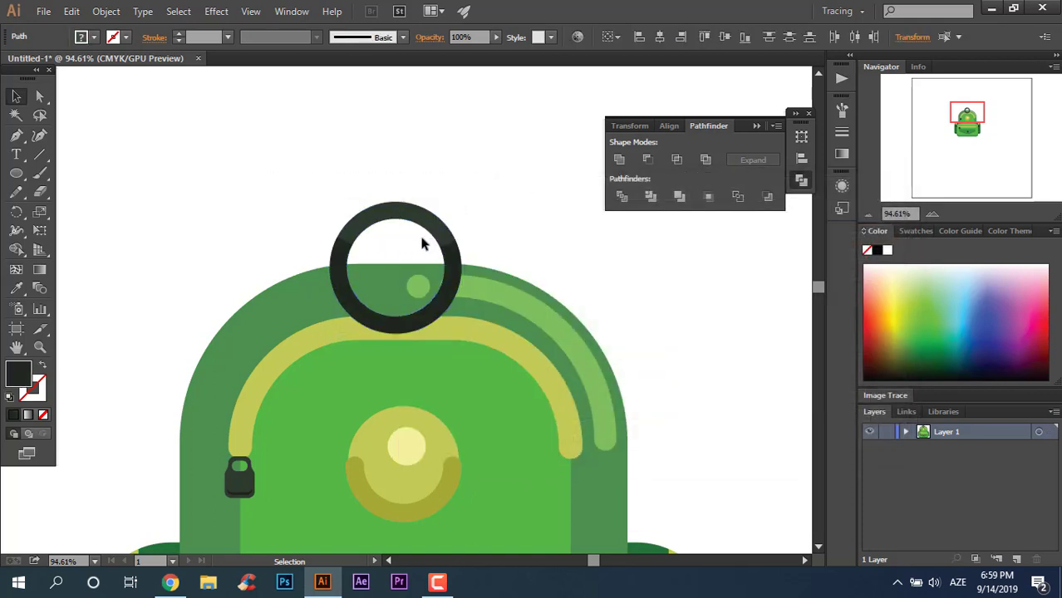
pyautogui.click(411, 247)
pyautogui.press('Delete')
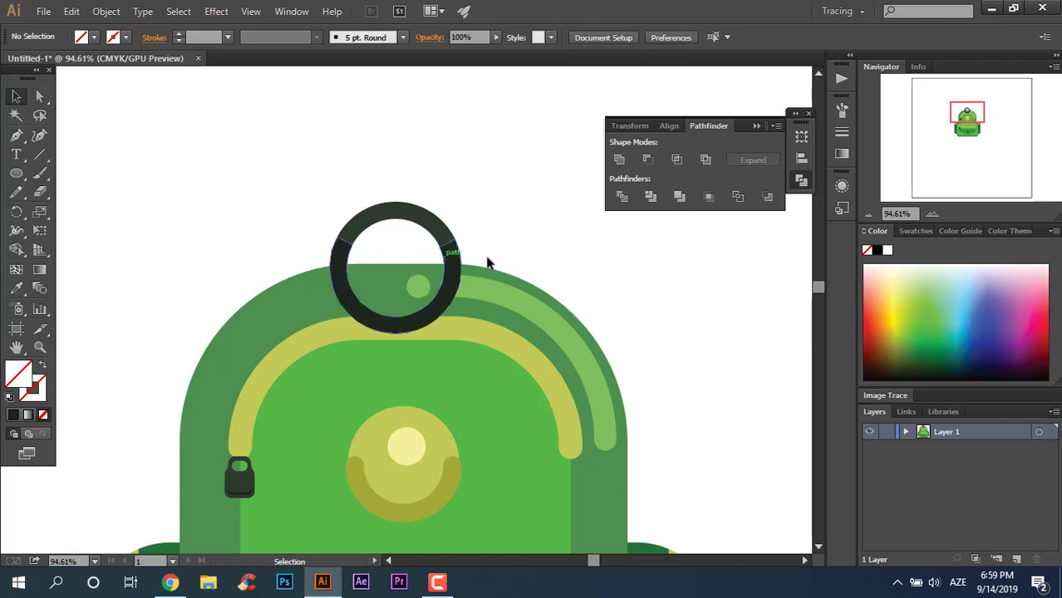
# Step: Group the remaining handle pieces and send the handle behind the backpack body
pyautogui.moveTo(498, 256); pyautogui.dragTo(309, 198)
pyautogui.rightClick(379, 215)
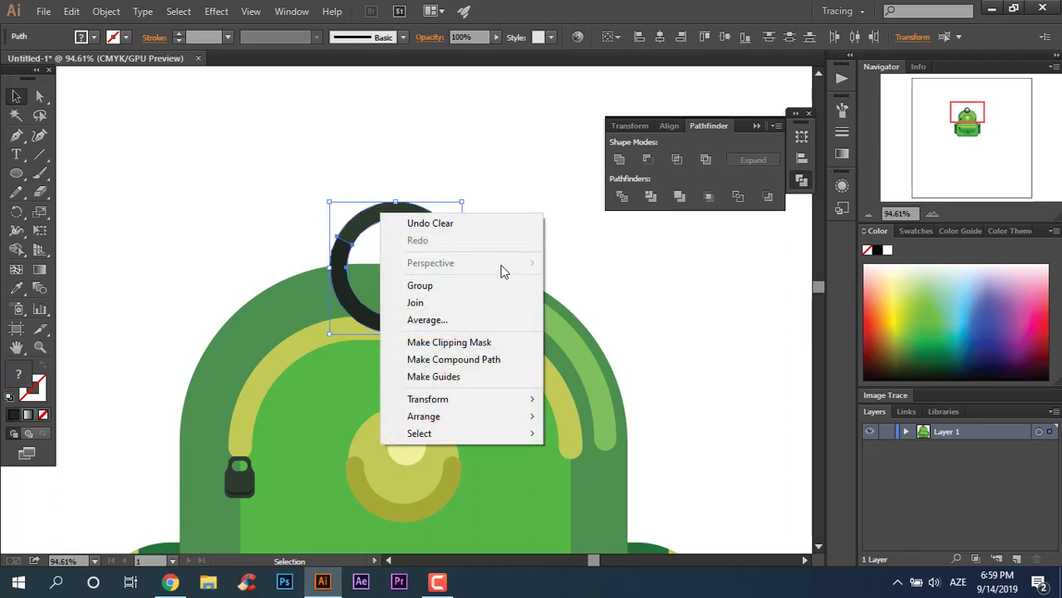
pyautogui.click(458, 292)
pyautogui.click(446, 231)
pyautogui.hotkey('ctrl', 'shift', '[')
pyautogui.press('z')
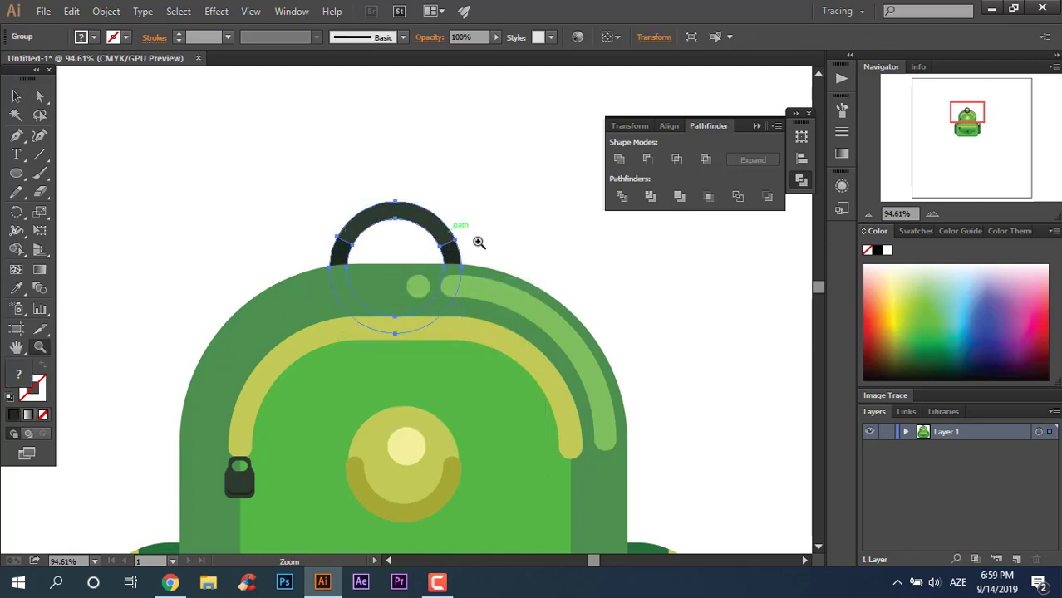
pyautogui.moveTo(455, 240); pyautogui.dragTo(304, 275)
pyautogui.click(17, 96)
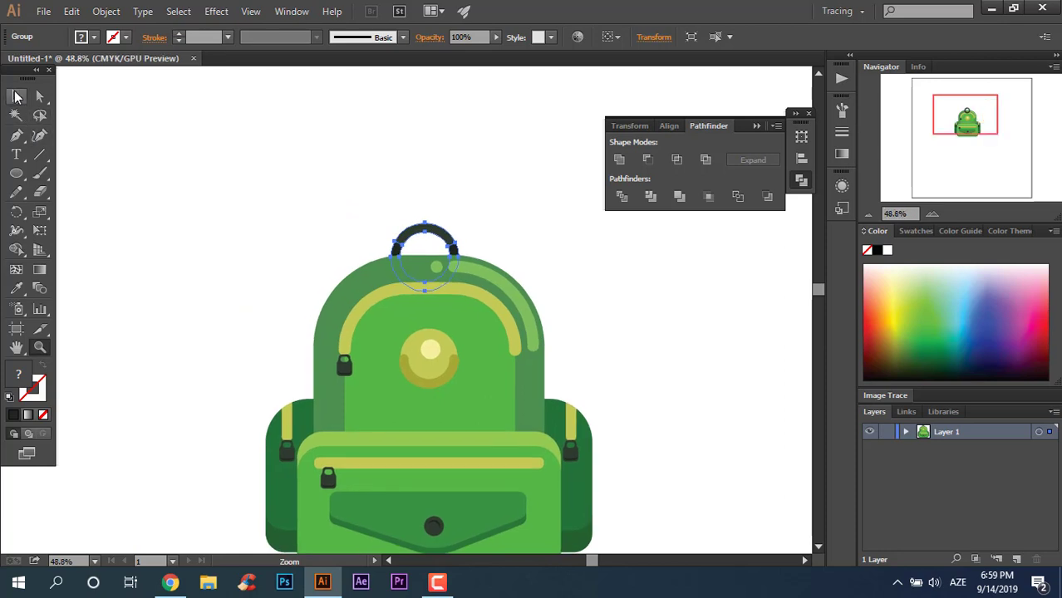
# Step: Group the light-green highlight arc and dot, then group them with the backpack body
pyautogui.click(563, 235)
pyautogui.click(467, 276)
pyautogui.keyDown('shift'); pyautogui.click(433, 264); pyautogui.keyUp('shift')
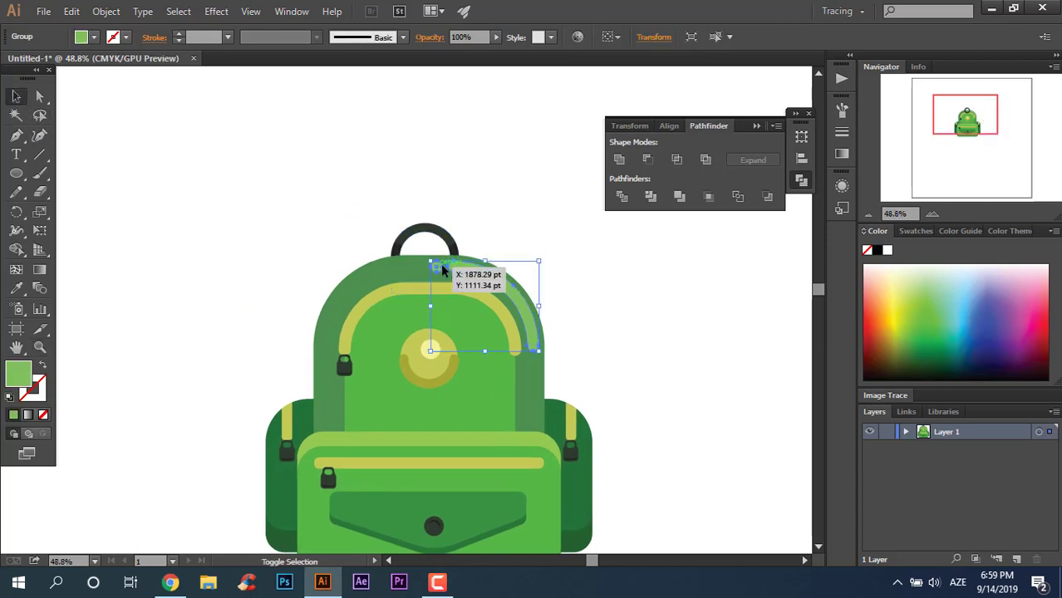
pyautogui.rightClick(438, 267)
pyautogui.click(453, 339)
pyautogui.keyDown('shift'); pyautogui.click(464, 321); pyautogui.keyUp('shift')
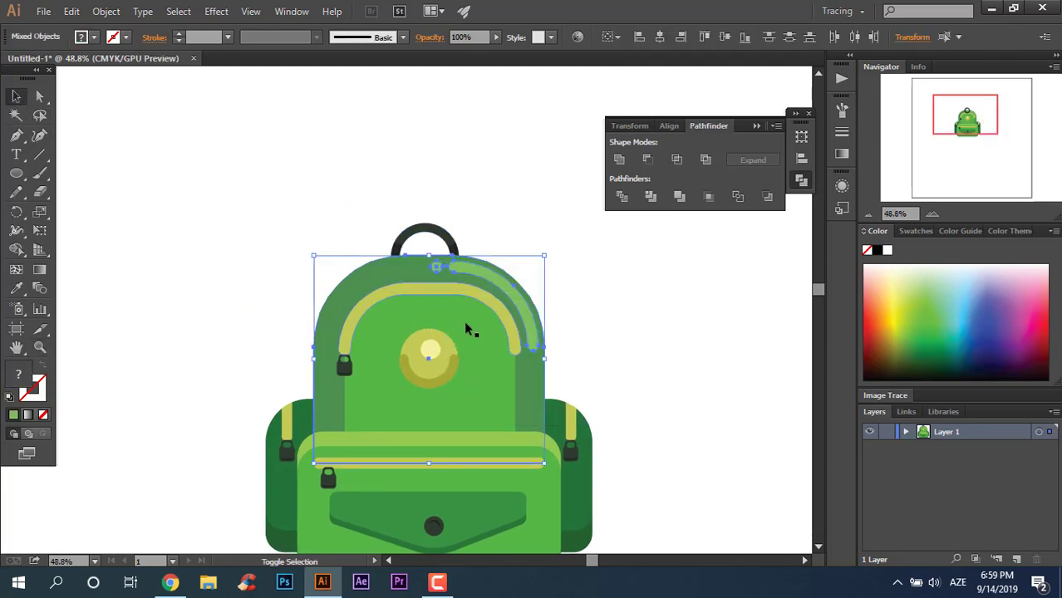
pyautogui.rightClick(473, 331)
pyautogui.click(554, 401)
# Step: Send the body path backward so the strap and panel stay in front
pyautogui.click(604, 348)
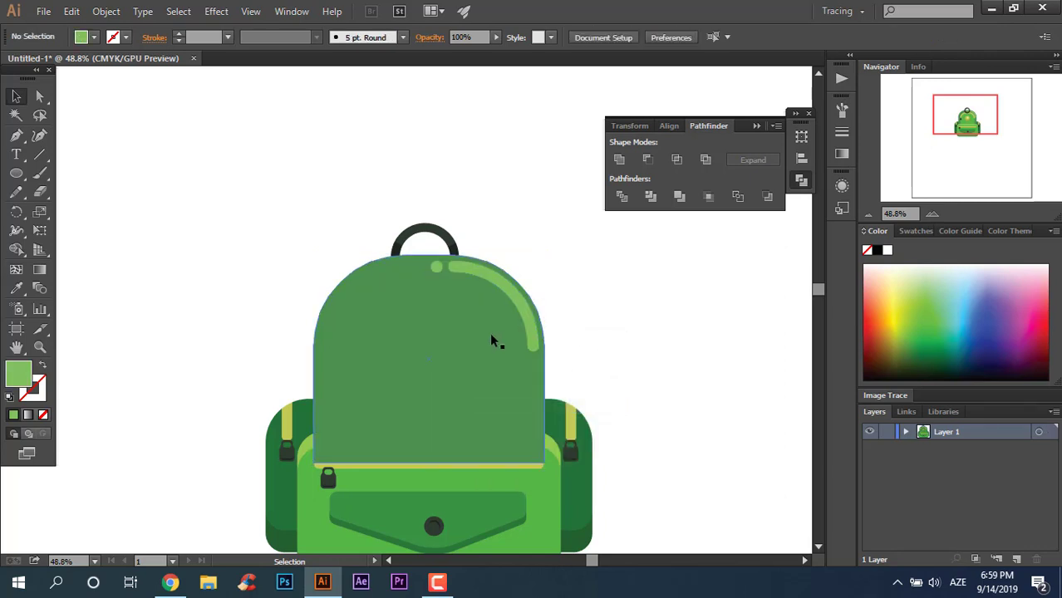
pyautogui.press('a')
pyautogui.click(489, 335)
pyautogui.hotkey('ctrl', '[')
pyautogui.hotkey('ctrl', '[')
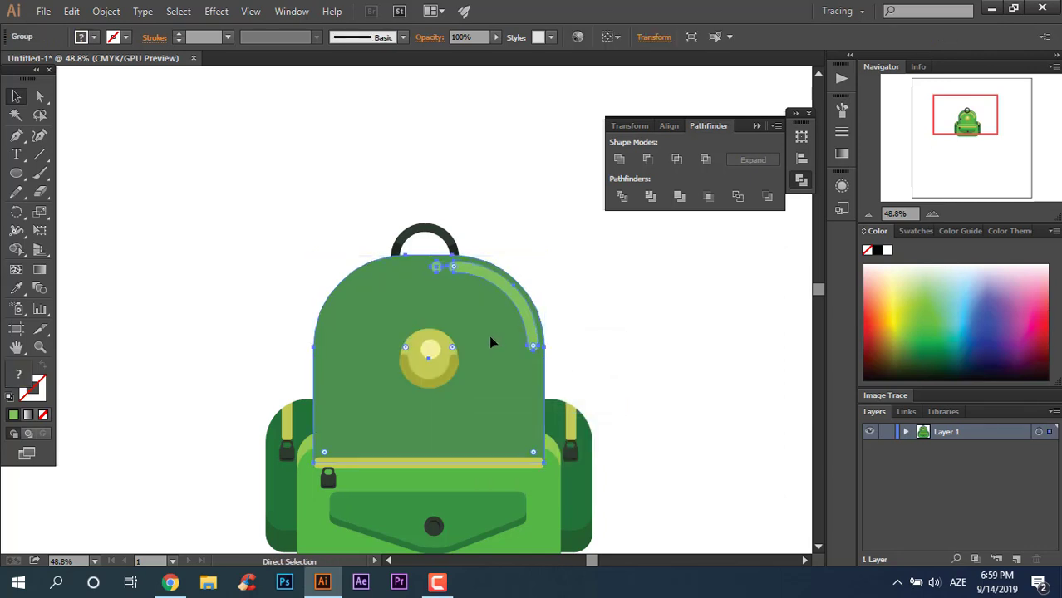
pyautogui.hotkey('ctrl', '[')
pyautogui.hotkey('ctrl', '[')
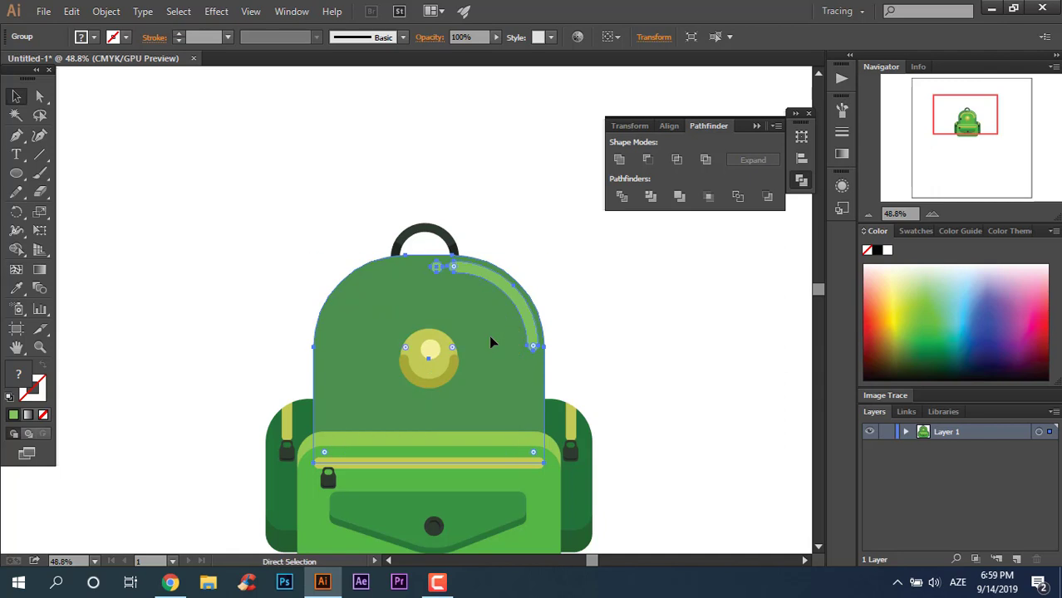
pyautogui.hotkey('ctrl', ']')
pyautogui.hotkey('ctrl', ']')
pyautogui.hotkey('ctrl', '[')
pyautogui.press('v')
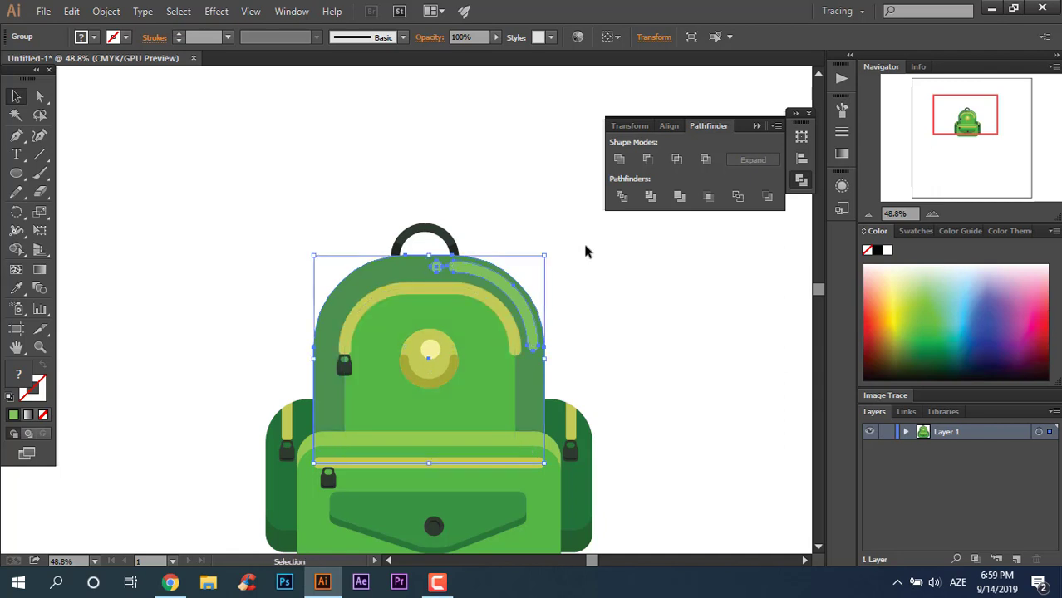
pyautogui.click(619, 349)
pyautogui.press('z')
pyautogui.moveTo(438, 324); pyautogui.dragTo(375, 295)
# Step: Marquee-select the whole backpack to check it, then deselect
pyautogui.click(16, 96)
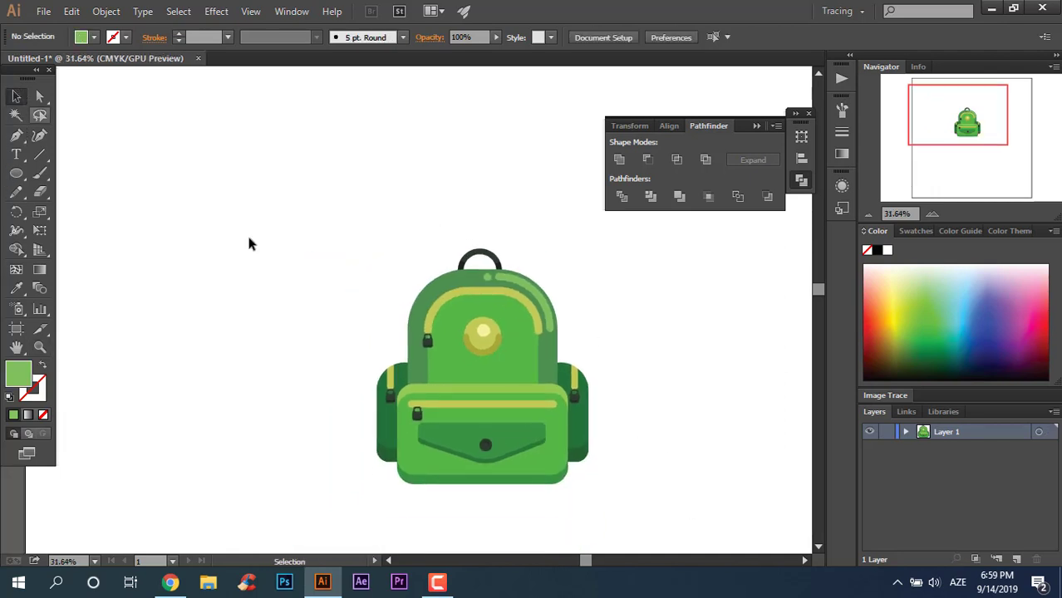
pyautogui.moveTo(413, 383); pyautogui.dragTo(254, 244)
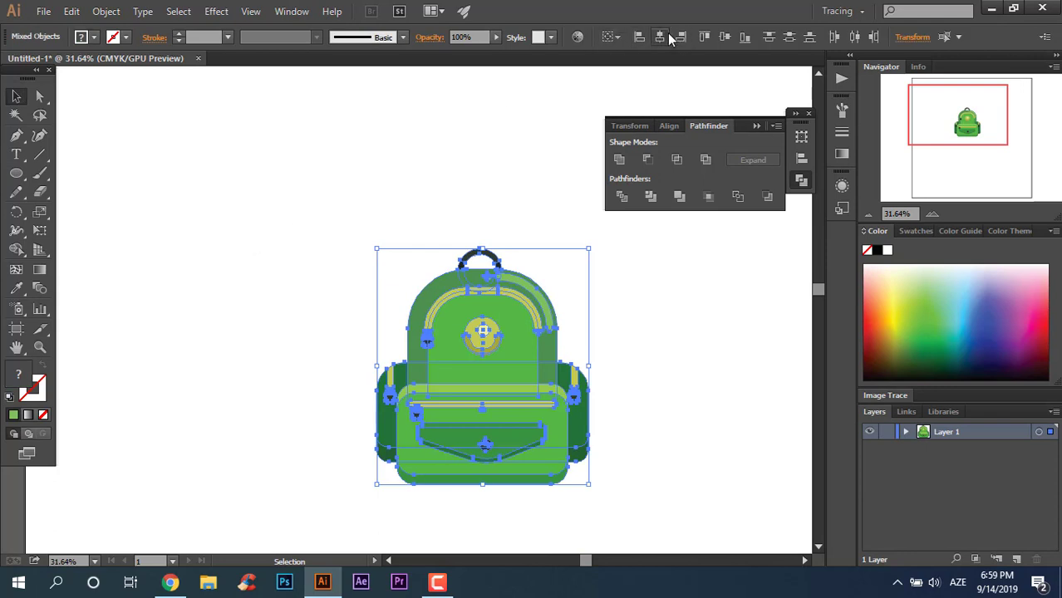
pyautogui.click(699, 297)
# Step: Zoom in and out on the icon and collapse the Pathfinder panel group
pyautogui.press('z')
pyautogui.scroll(1, 649, 360)
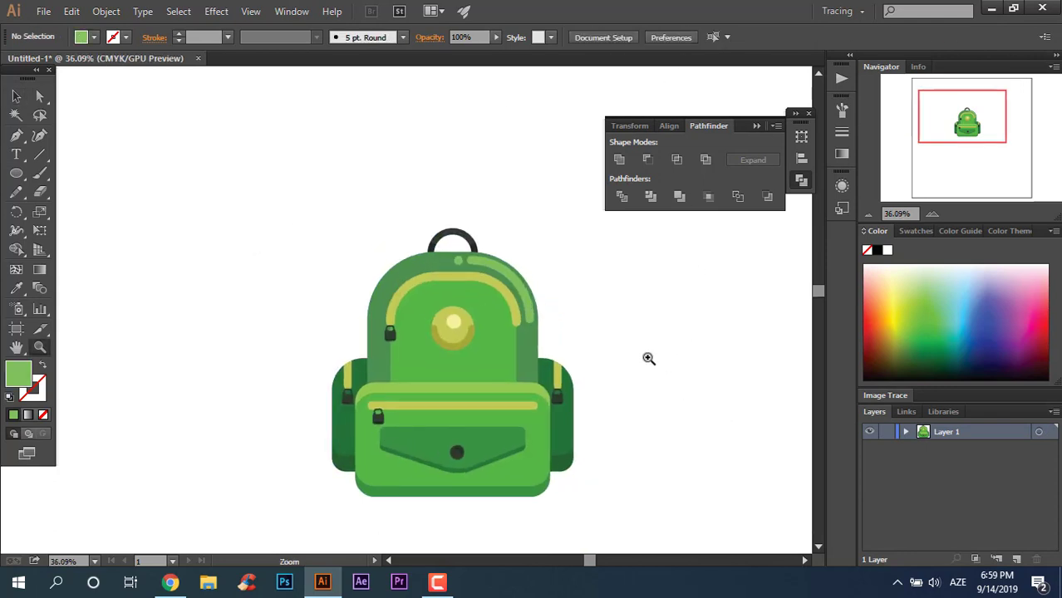
pyautogui.scroll(2, 601, 314)
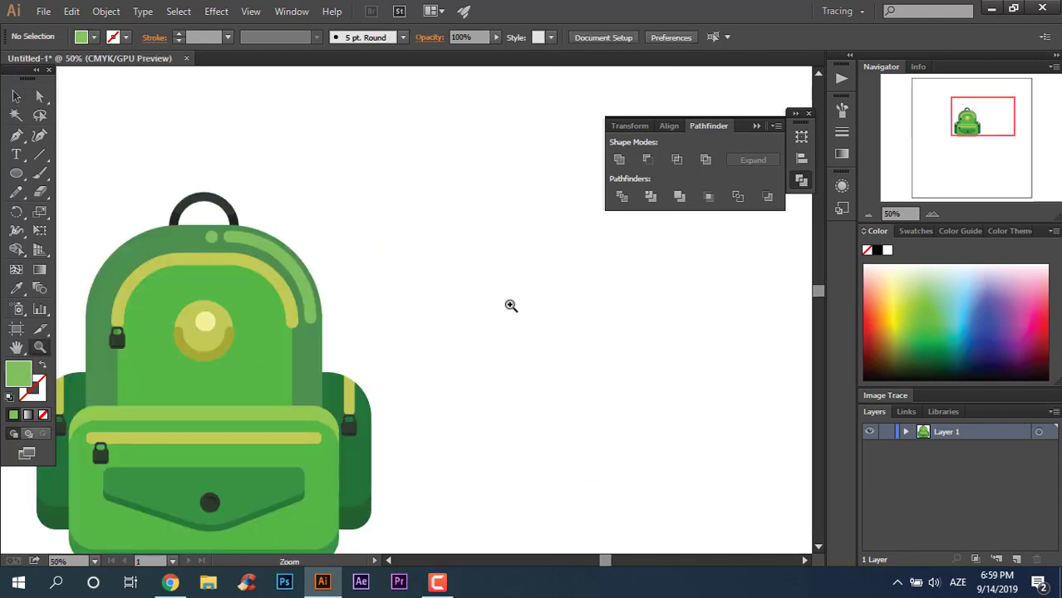
pyautogui.scroll(-3, 499, 307)
pyautogui.scroll(2, 299, 462)
pyautogui.scroll(2, 166, 408)
pyautogui.scroll(-2, 332, 332)
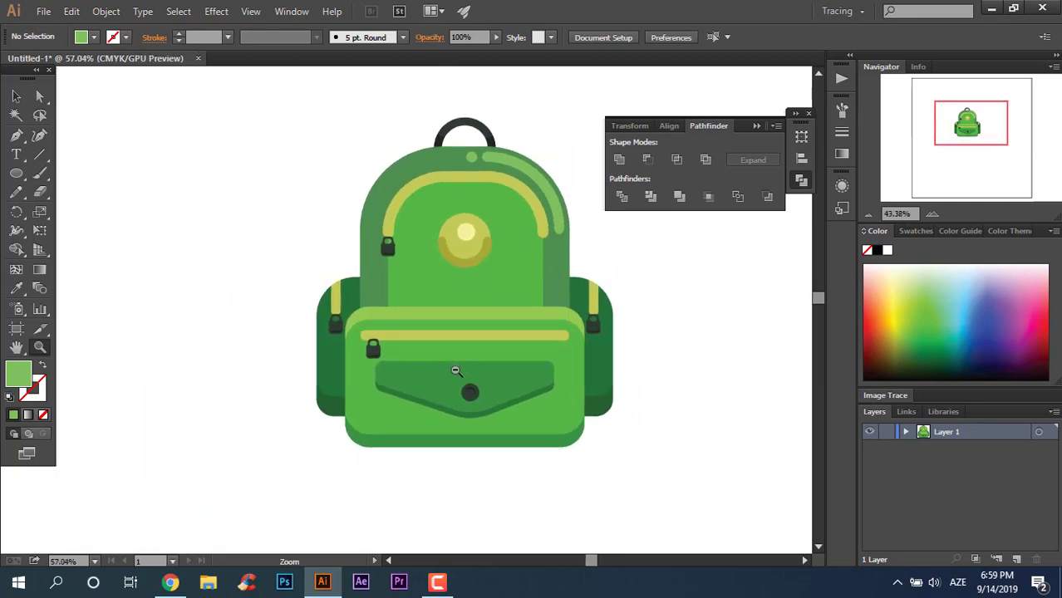
pyautogui.scroll(1, 532, 312)
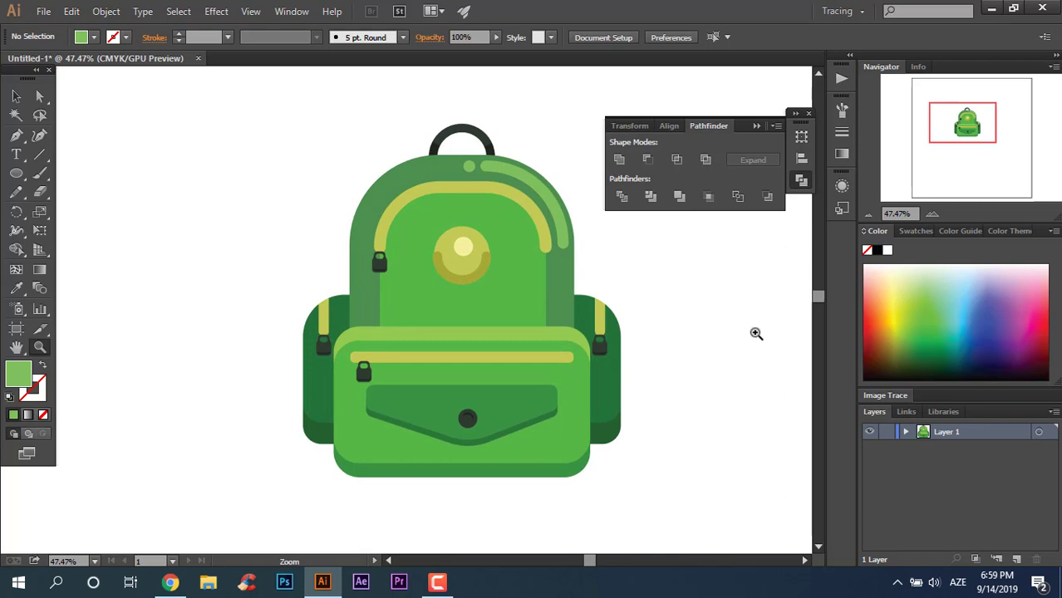
pyautogui.click(757, 126)
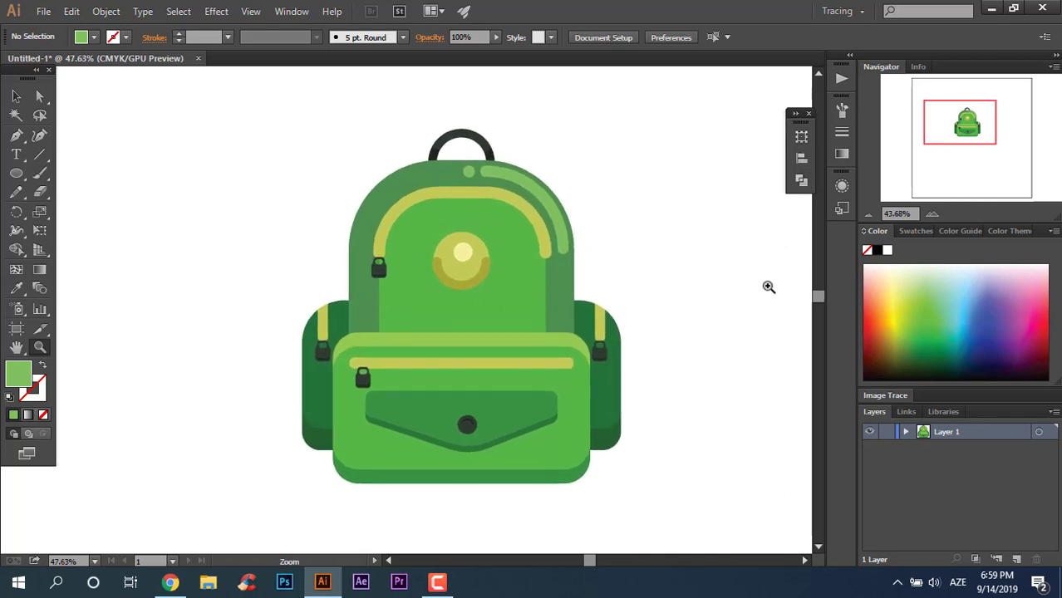